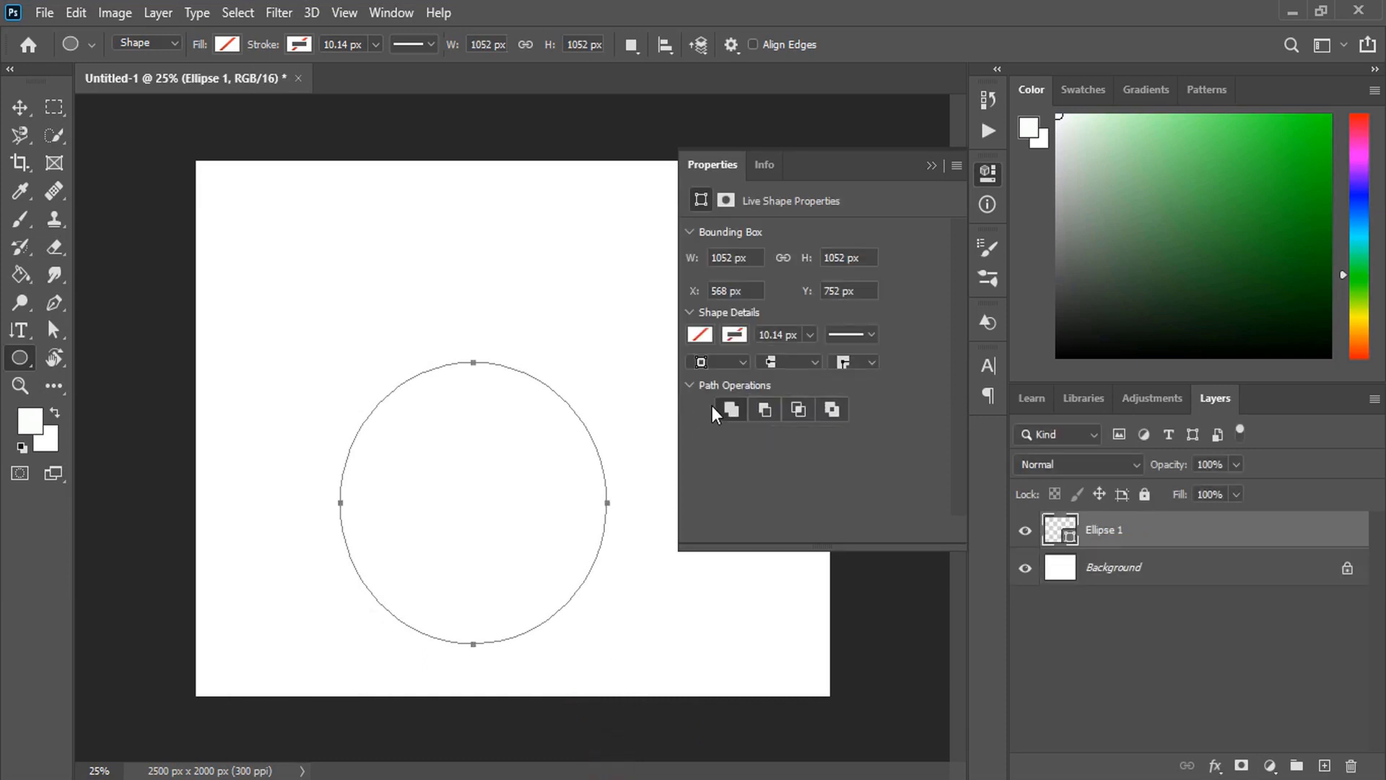
- Give the ellipse a black stroke and set the stroke width to 22.14 px
click(734, 335)
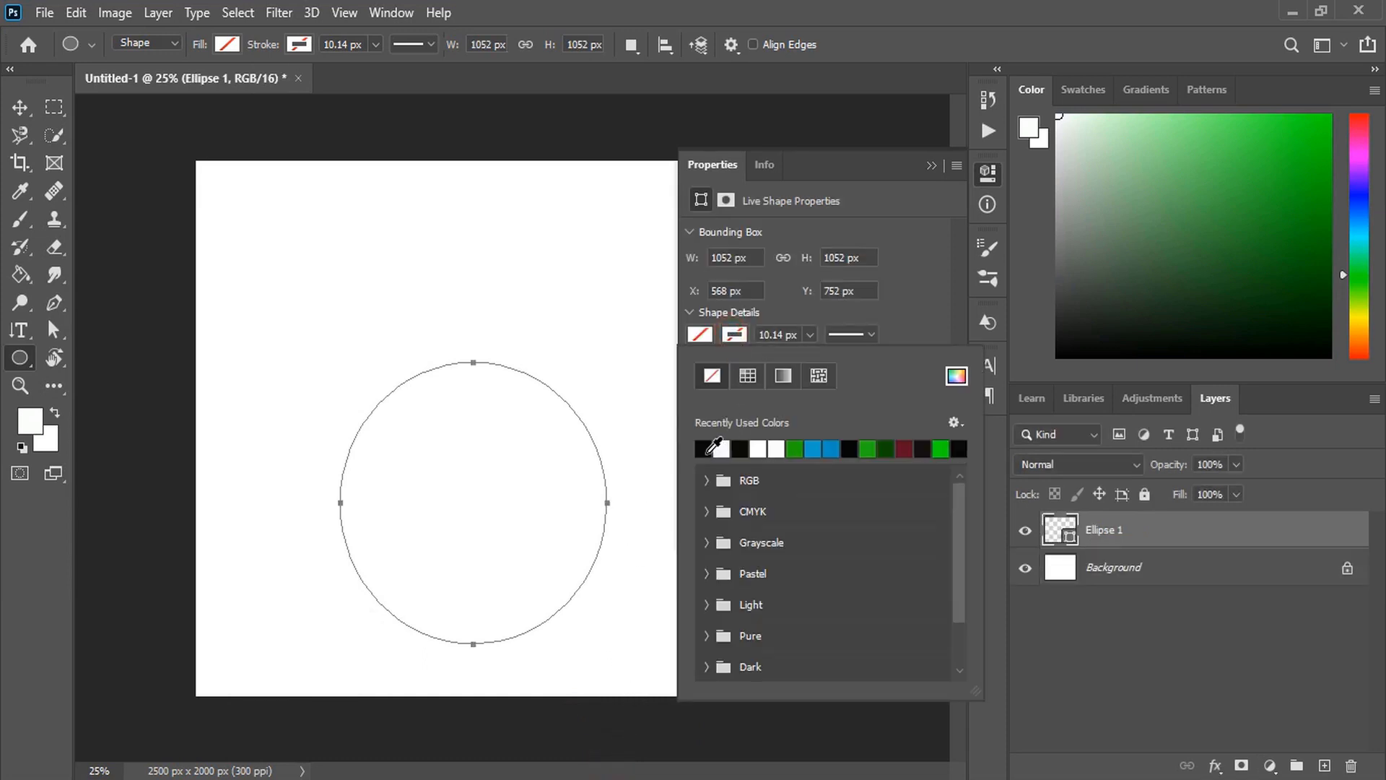
click(706, 448)
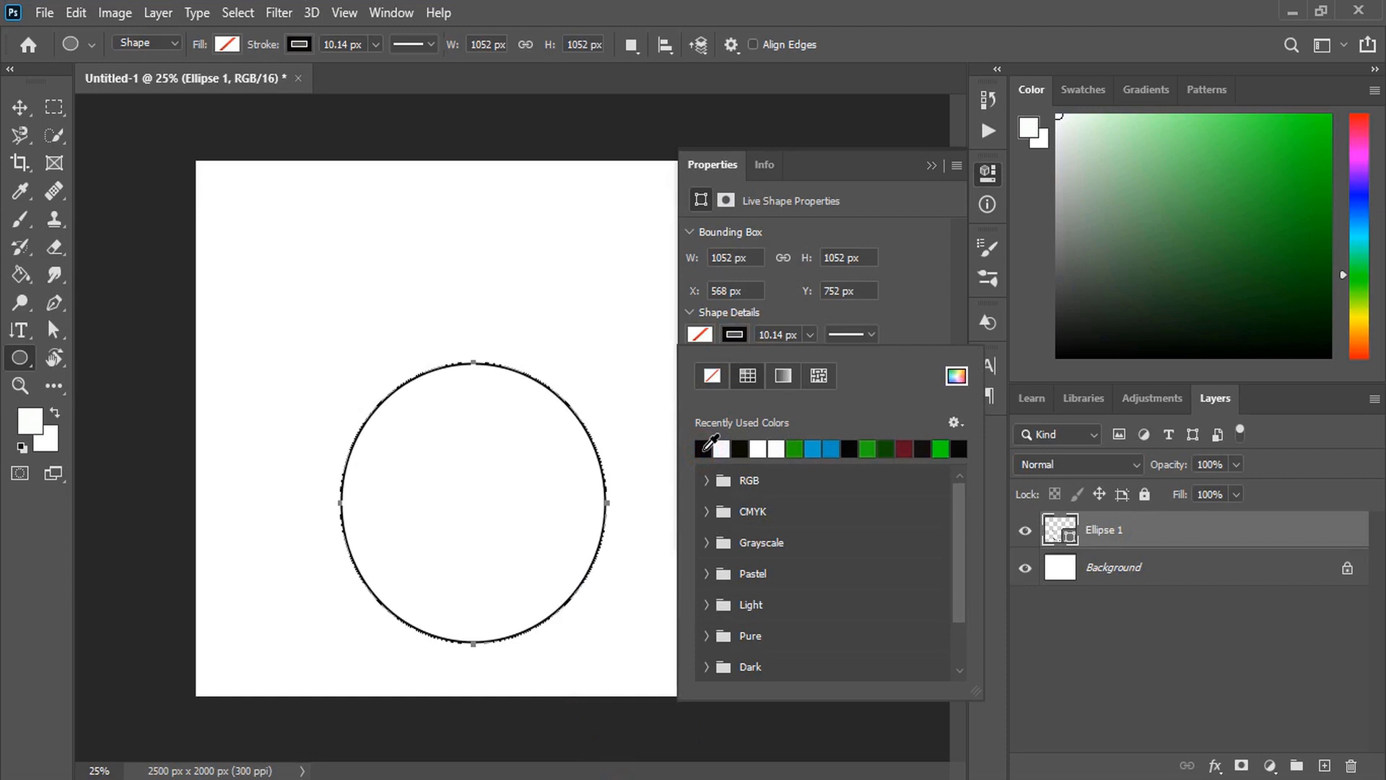
click(799, 335)
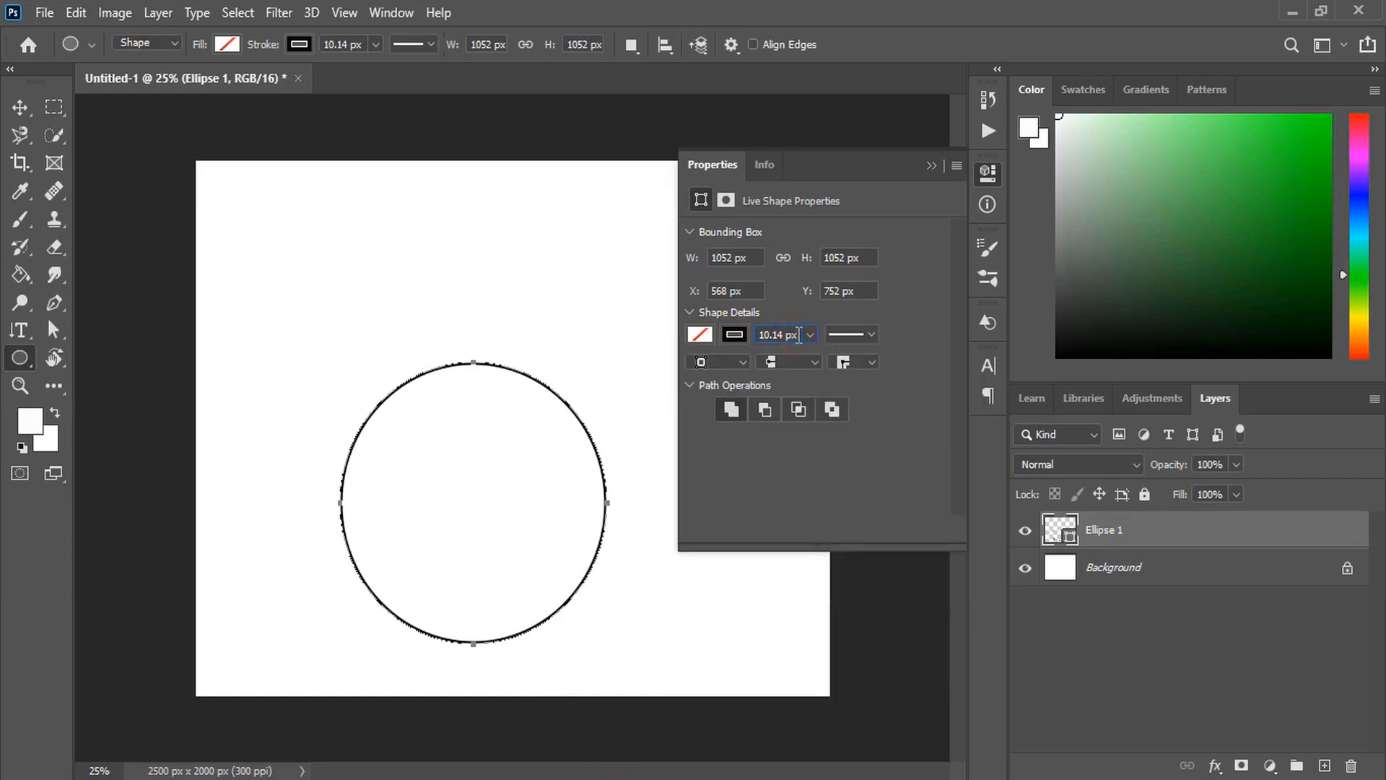
key(Up)
key(Up)
key(Up)
key(Up)
key(Up)
key(Up)
key(Up)
key(Up)
key(Up)
key(Up)
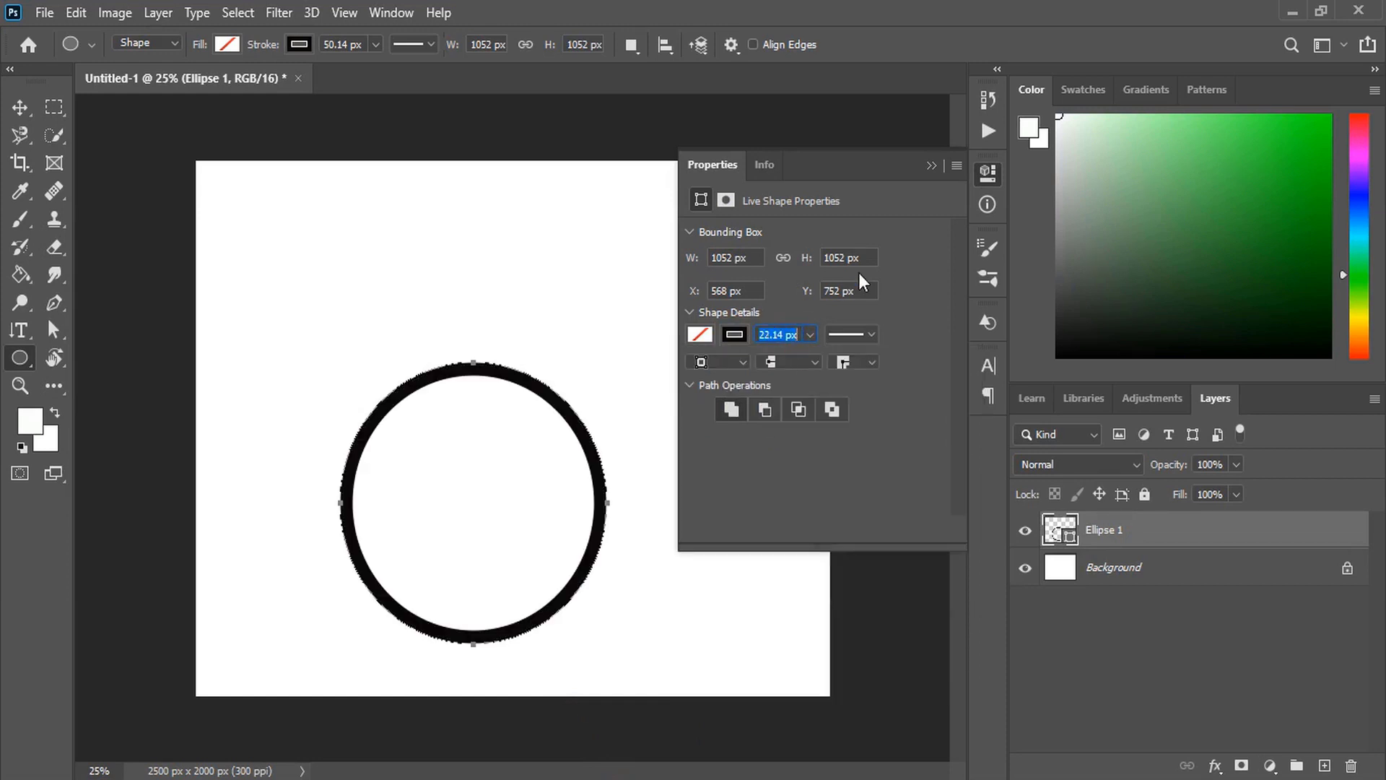
click(861, 291)
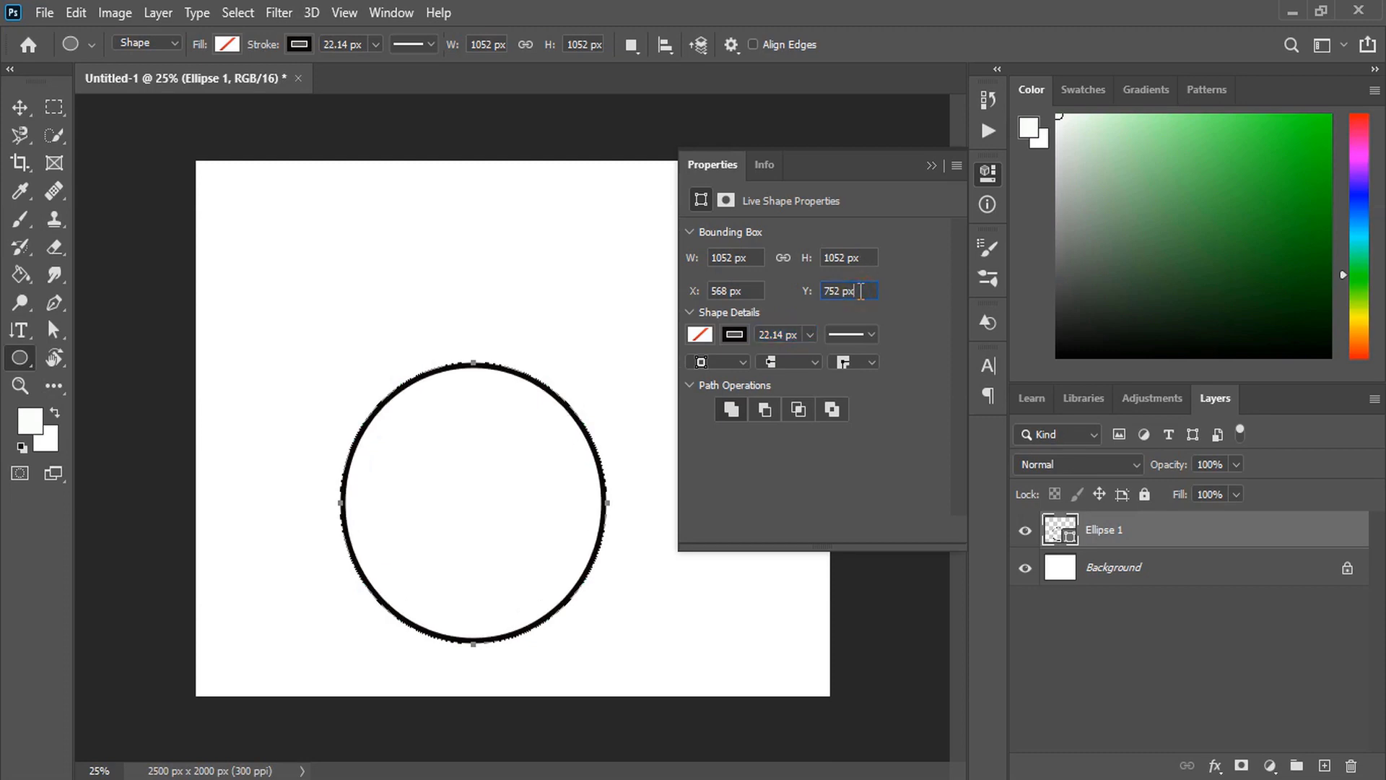
click(930, 165)
- Move the outlined circle up and slightly right, to about the vertical middle of the canvas
click(19, 107)
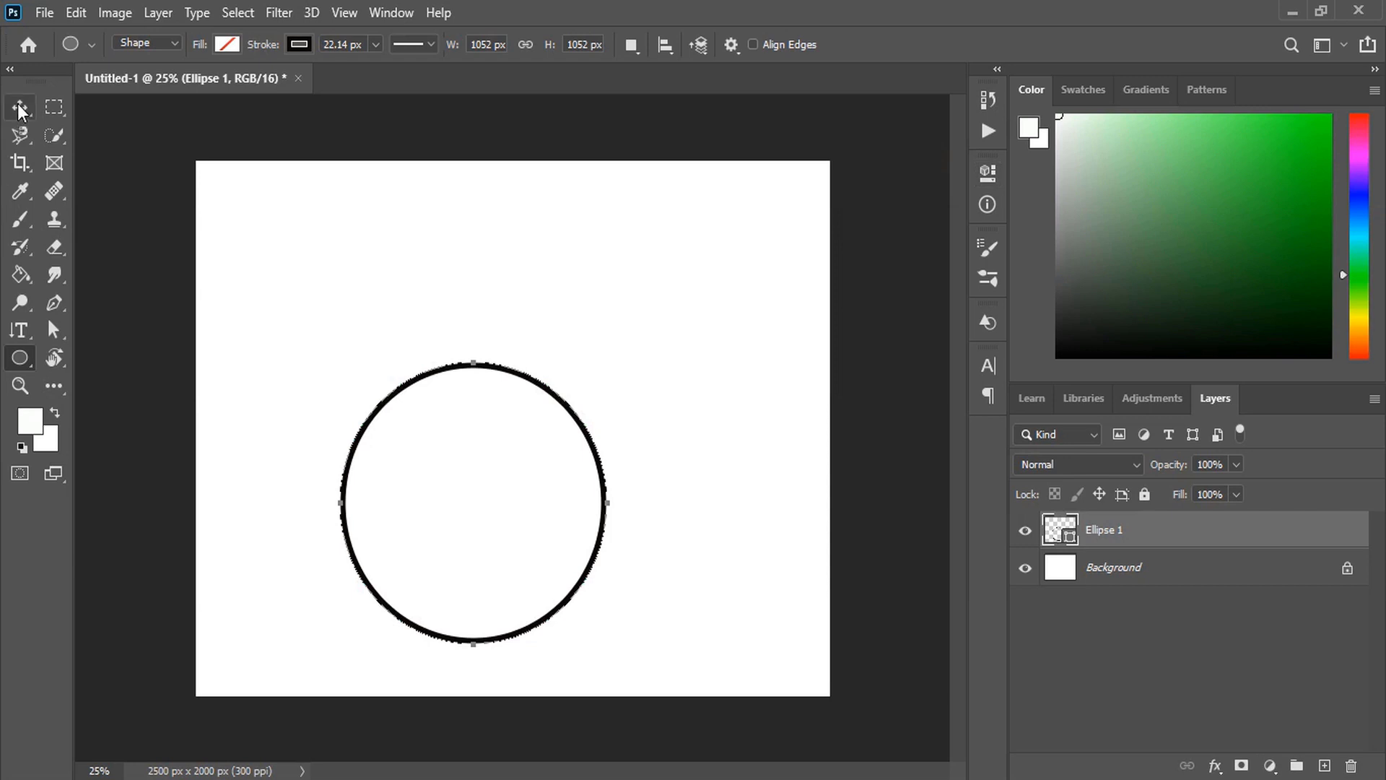
click(621, 349)
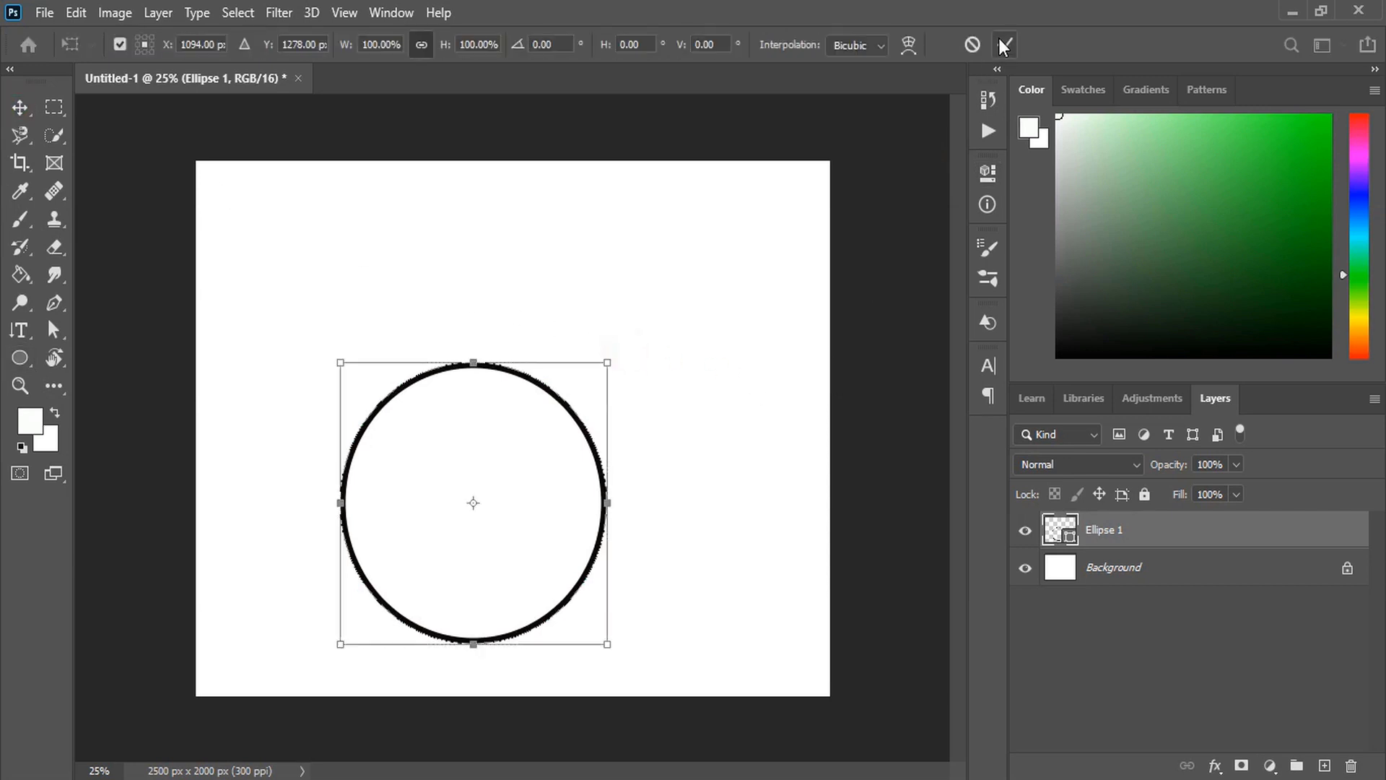
click(1005, 44)
click(715, 365)
drag(575, 418, 599, 345)
click(713, 394)
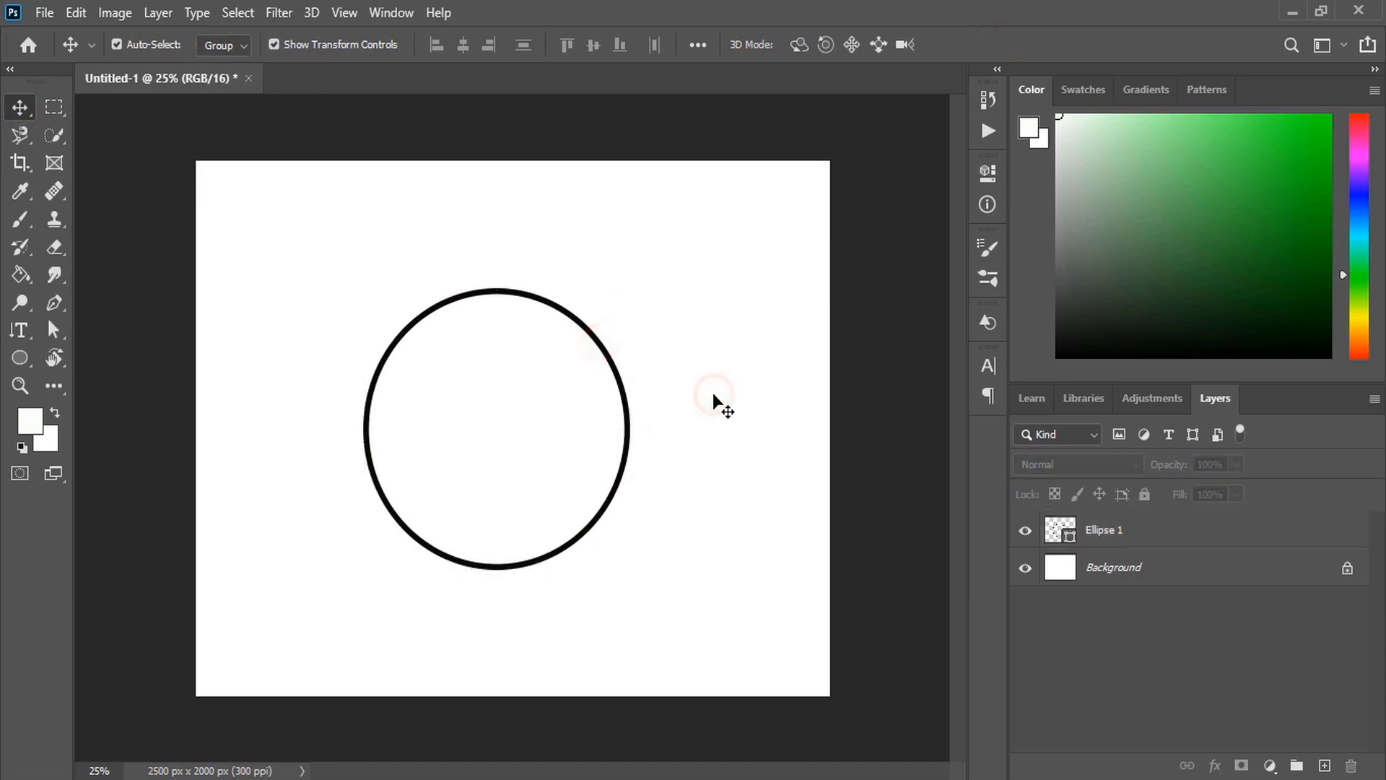
- Draw a second circle about 796 px in diameter overlapping the ring's lower right and fill it with blue
click(19, 358)
key(shift)
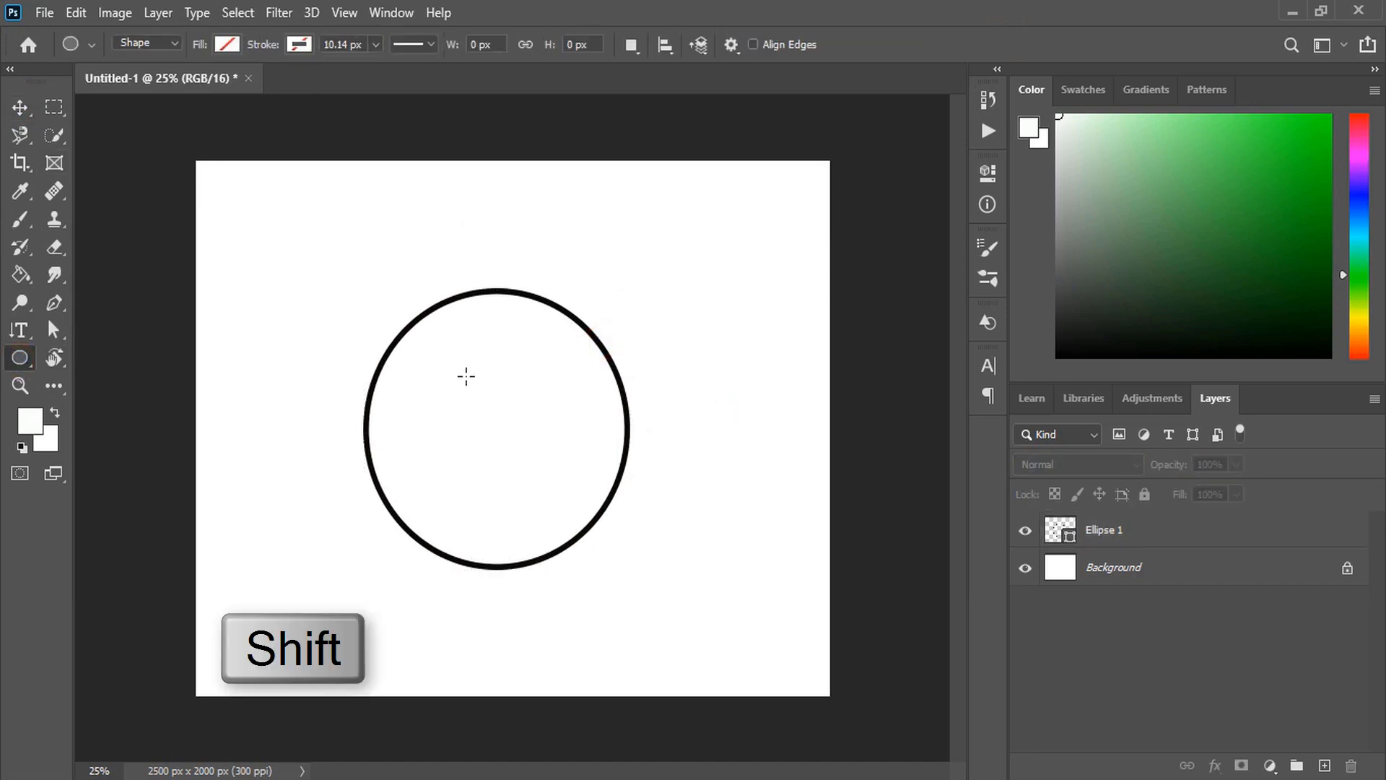
drag(465, 375, 669, 653)
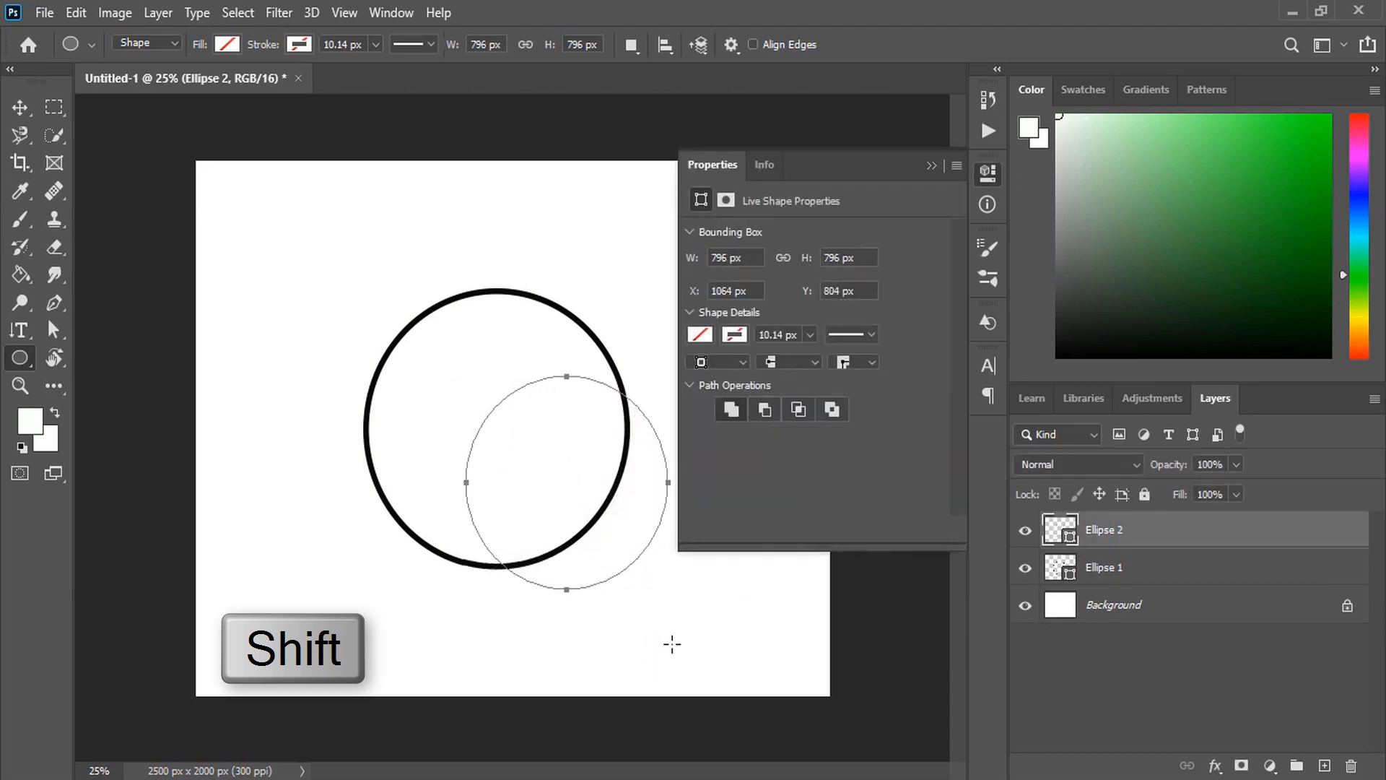
click(699, 335)
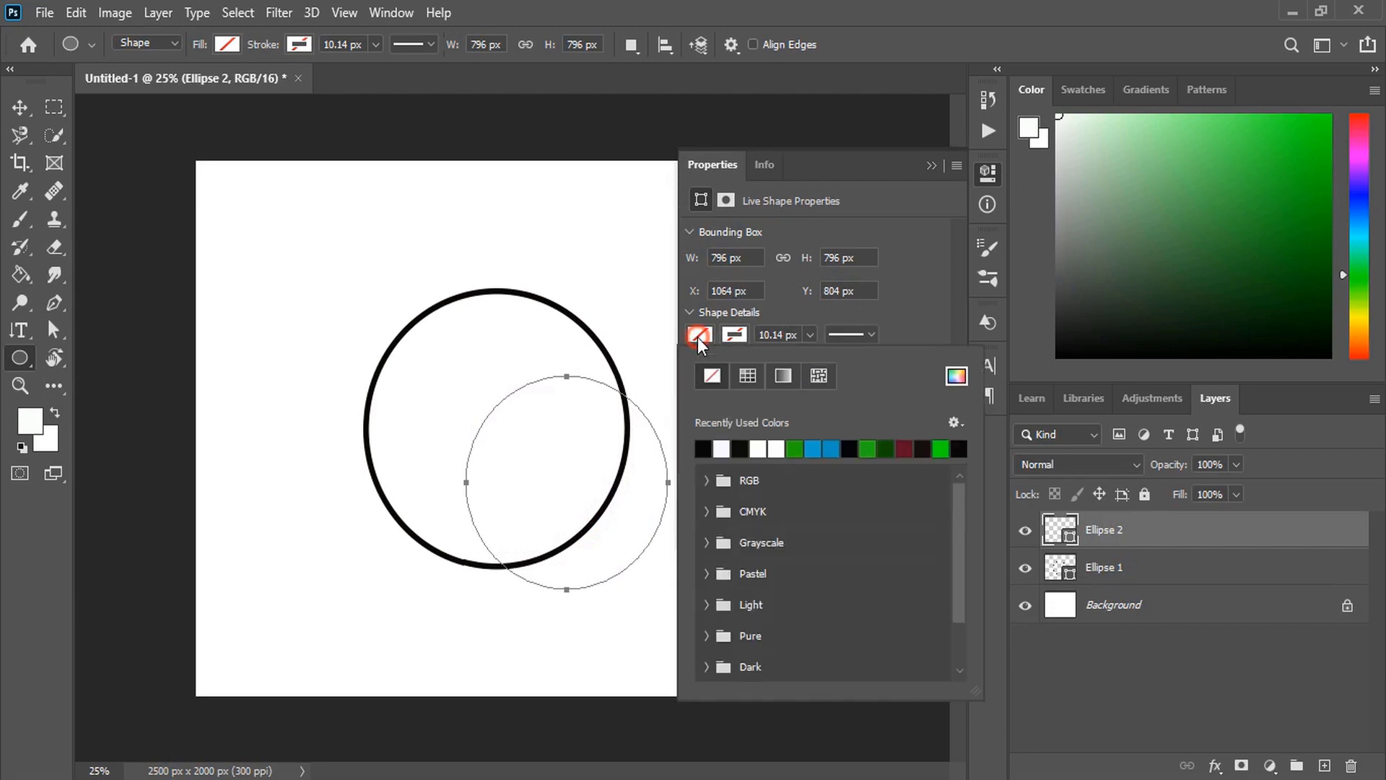
click(834, 451)
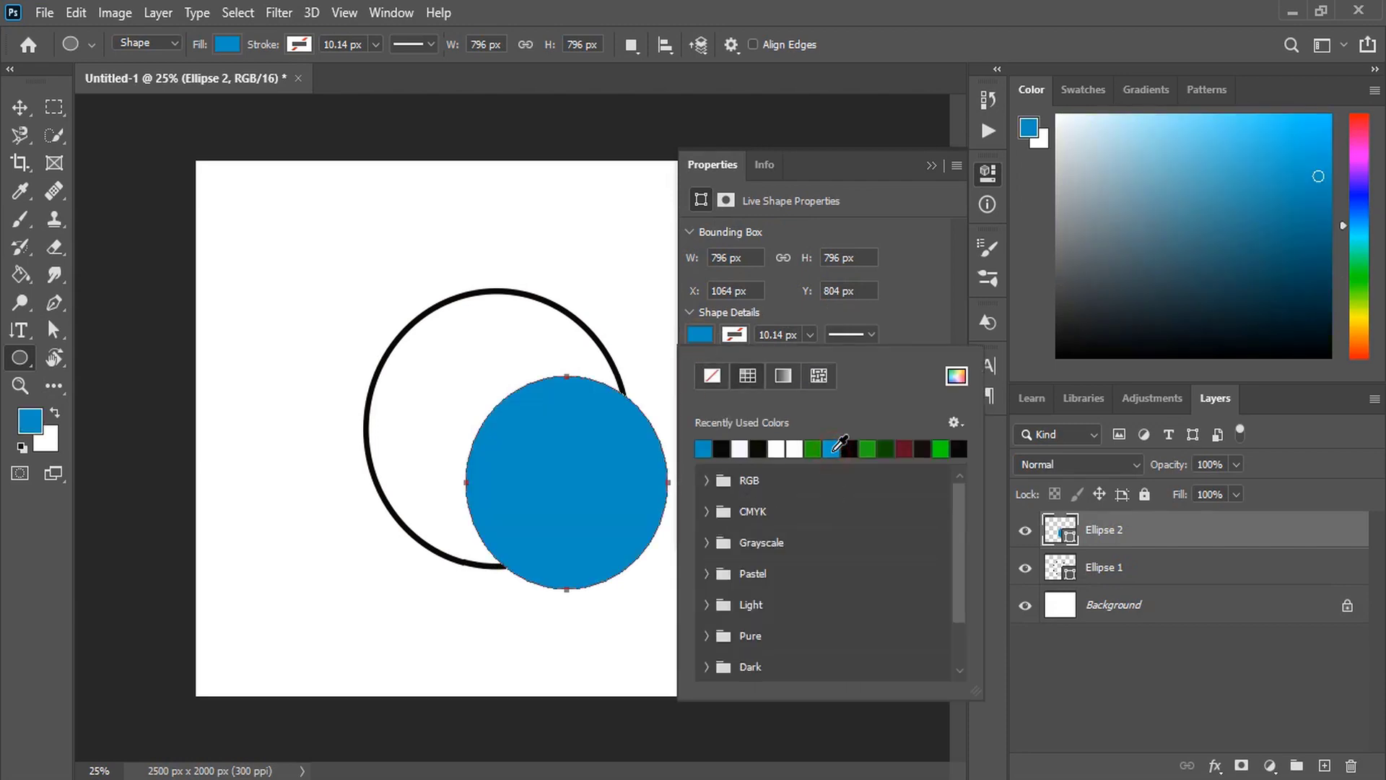
click(933, 168)
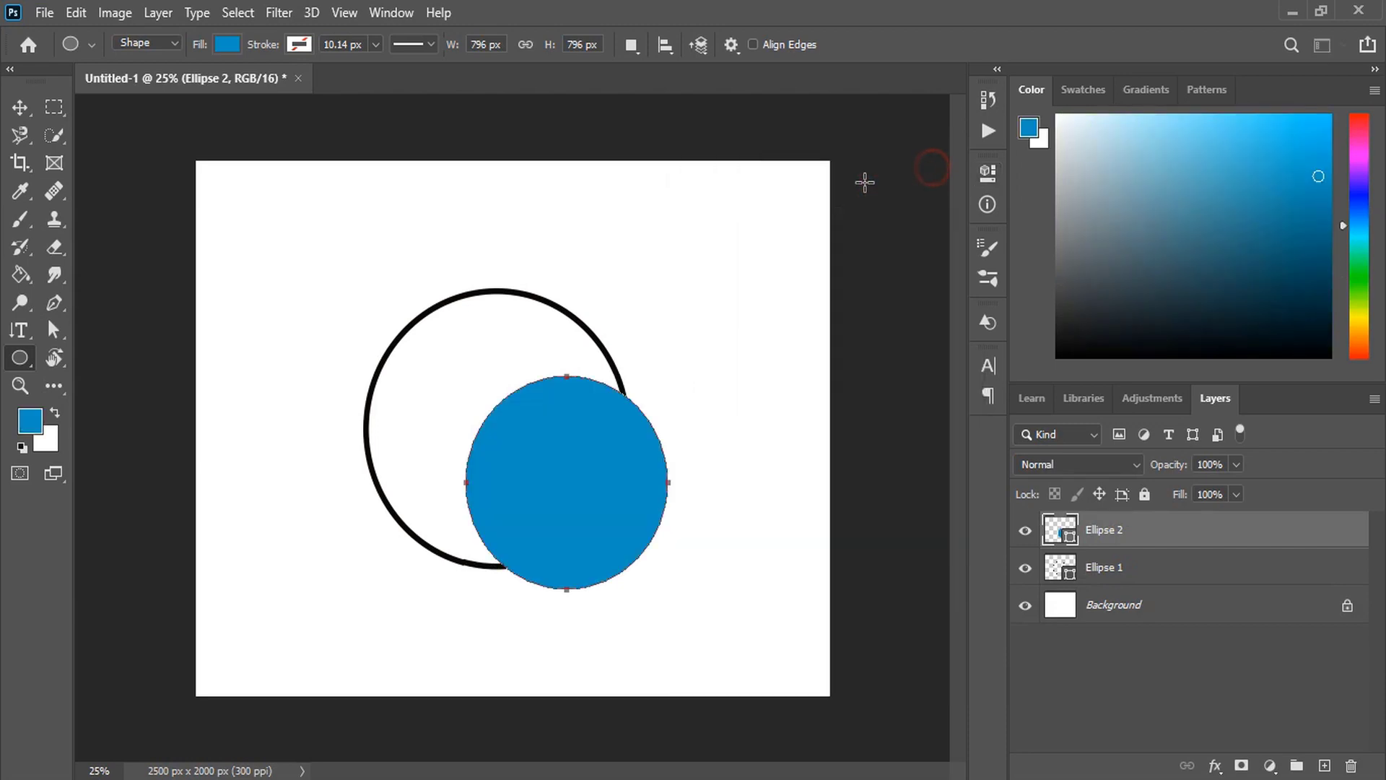
- Move the blue circle over the black ring and scale it to match the ring's outer edge
click(19, 107)
click(247, 303)
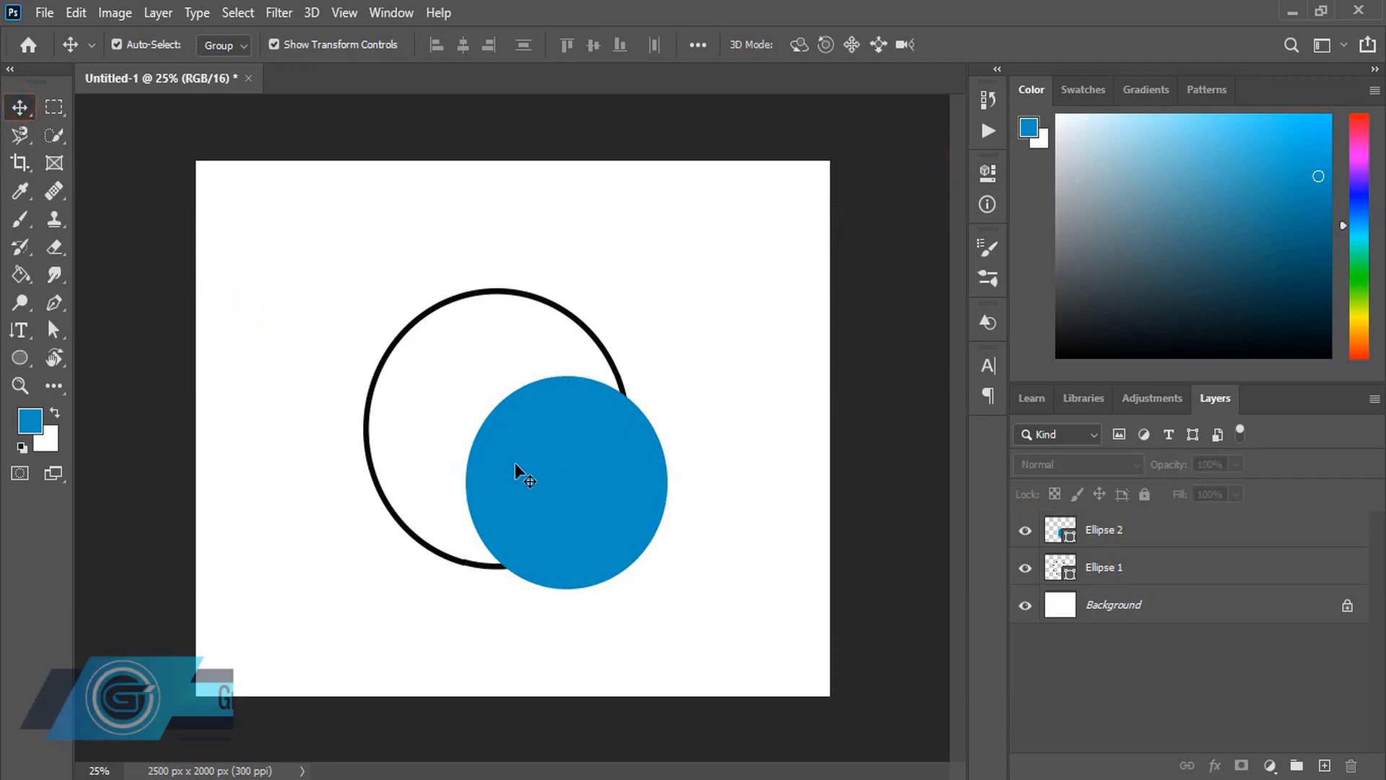
drag(534, 460, 456, 380)
key(ctrl+t)
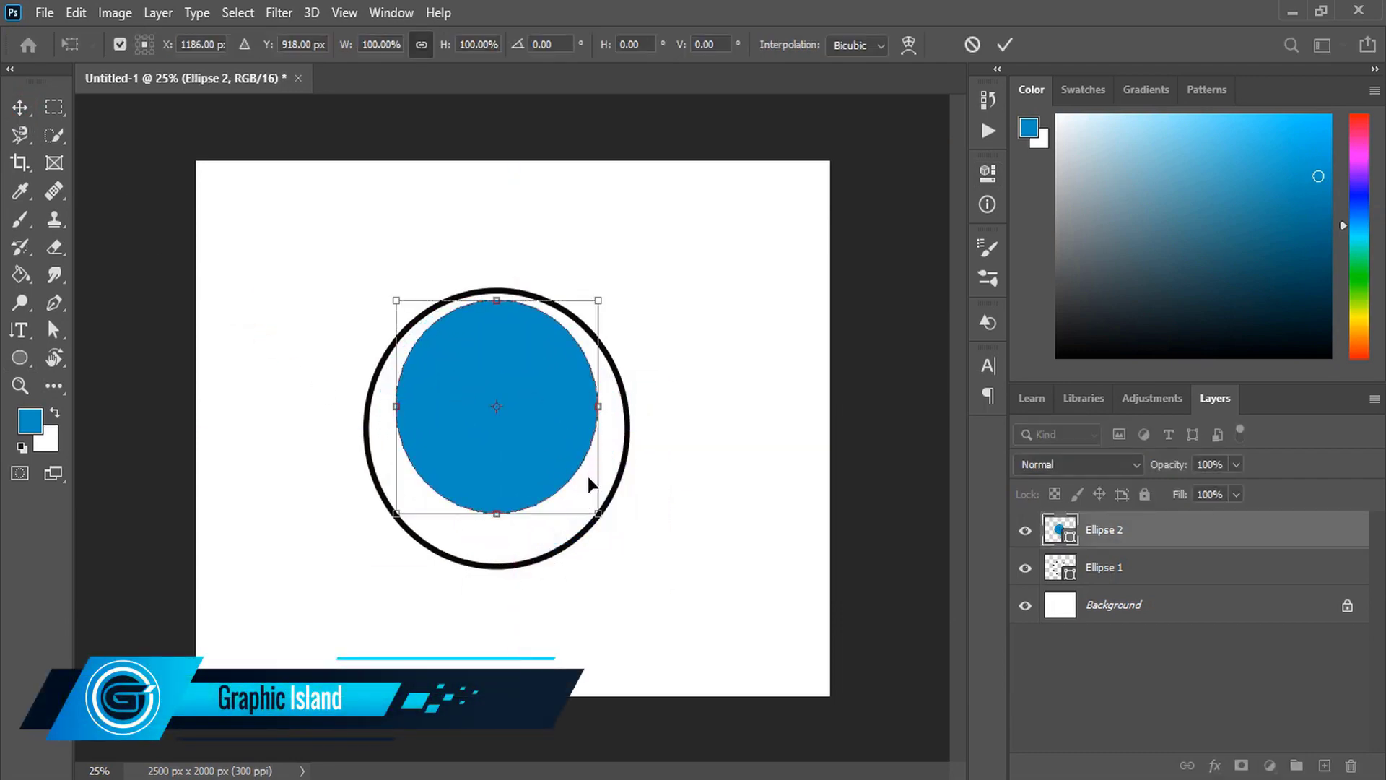
drag(498, 516, 497, 569)
drag(498, 300, 496, 288)
click(1004, 46)
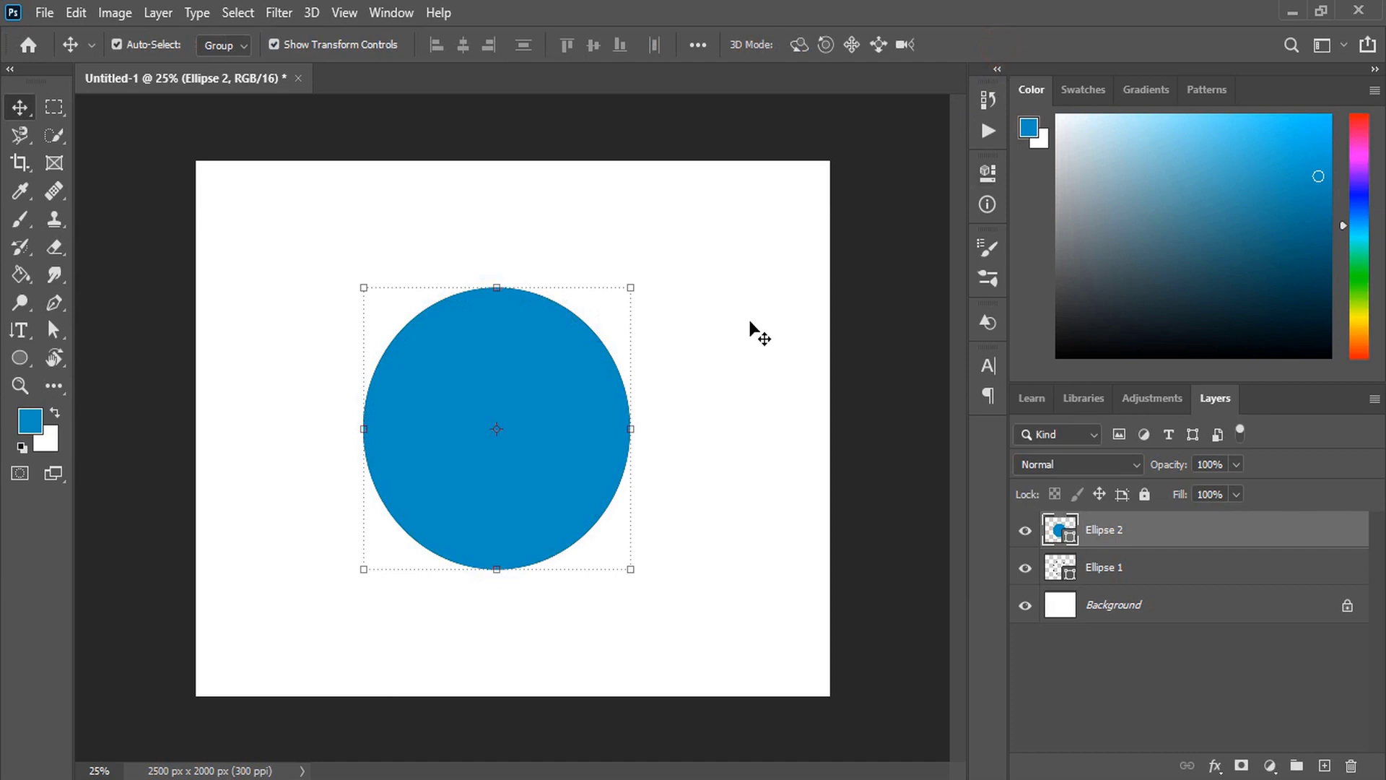
- Scale the blue circle down about its centre to about 990 px, leaving a thin white gap inside the ring
key(ctrl+plus)
key(ctrl+plus)
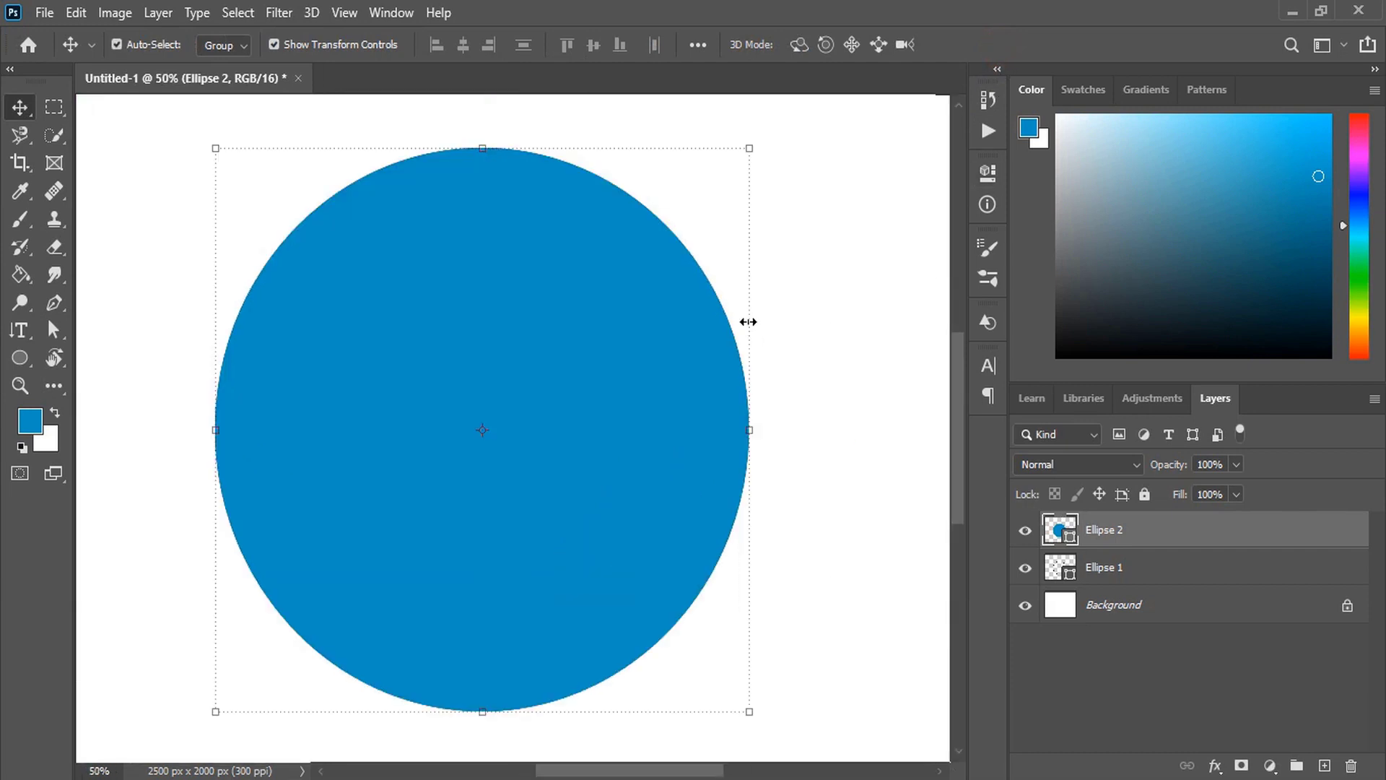
drag(751, 149, 737, 169)
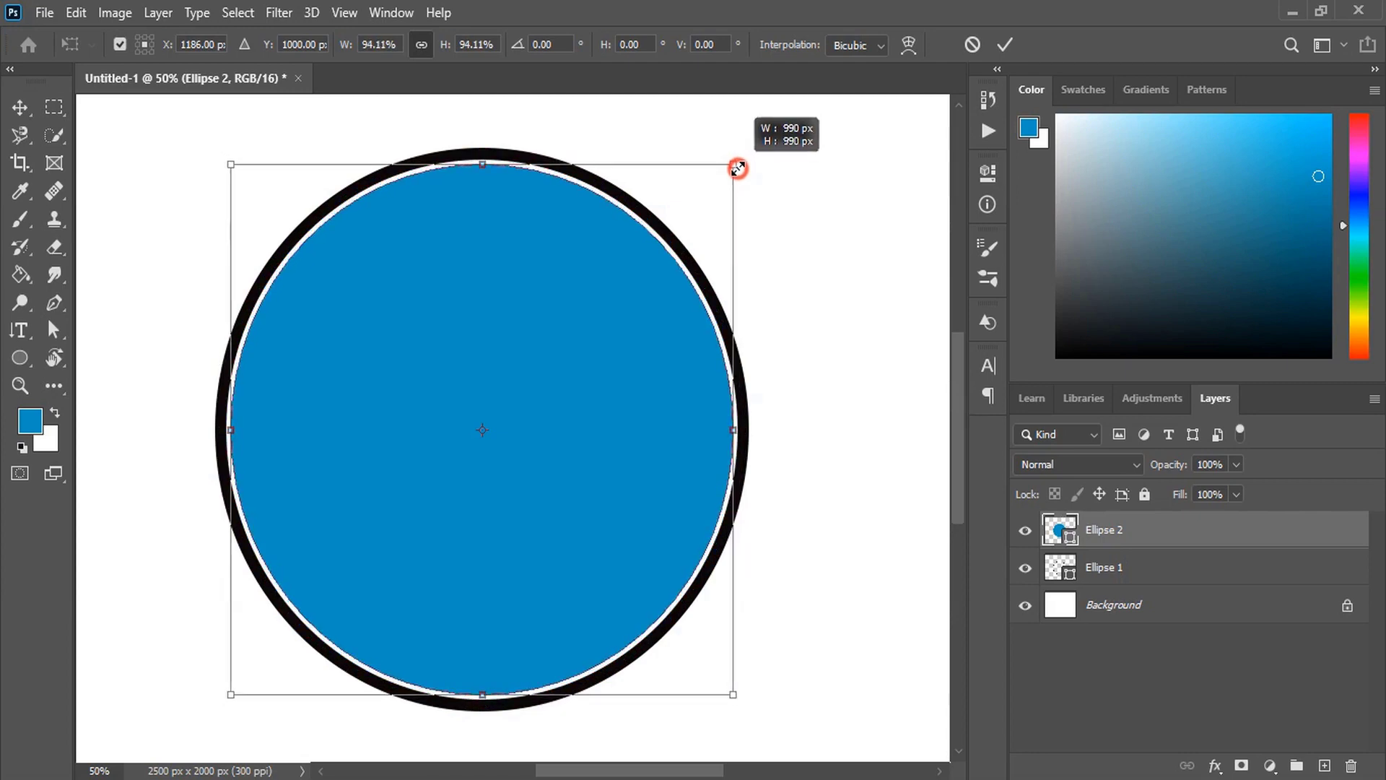
key(Return)
- Duplicate the blue circle above the original and lower the copy's opacity to 68%
key(ctrl+minus)
drag(542, 471, 557, 291)
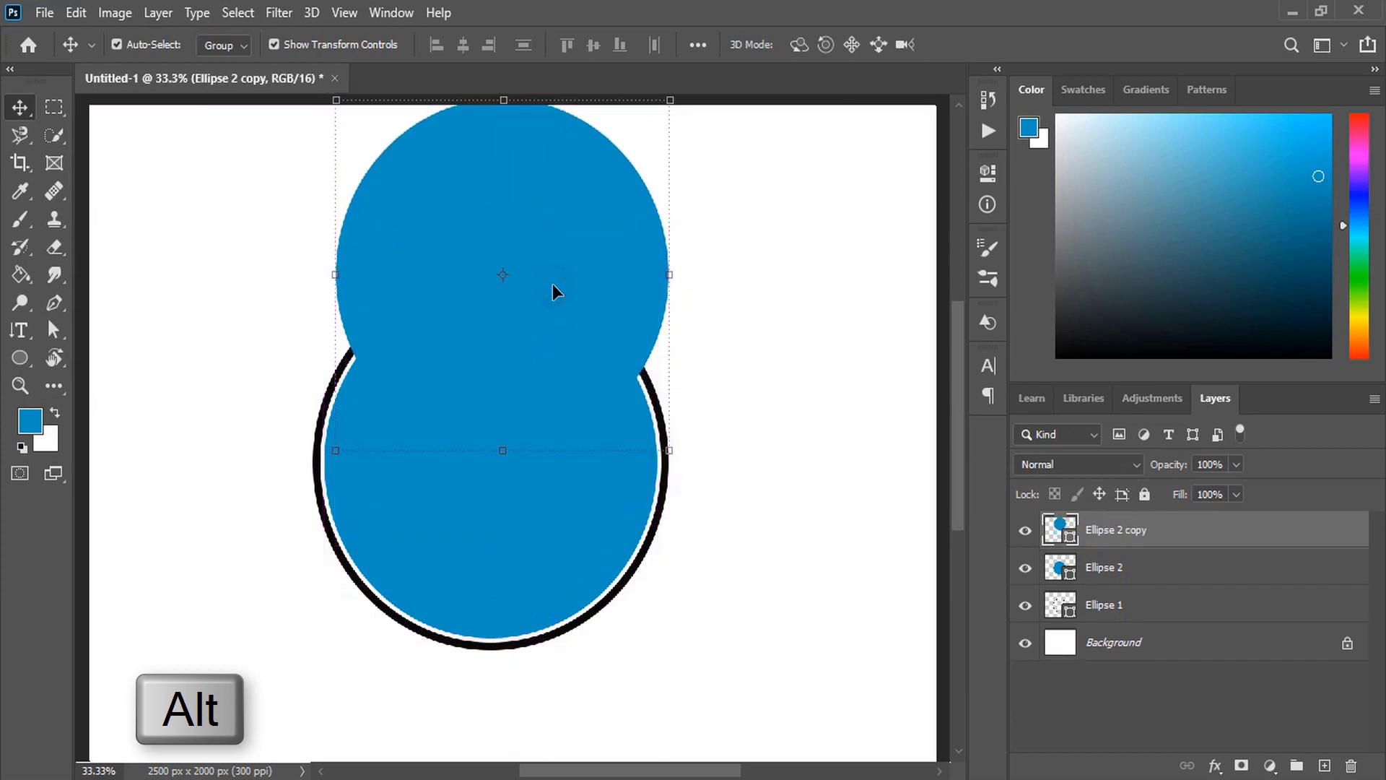
click(1237, 465)
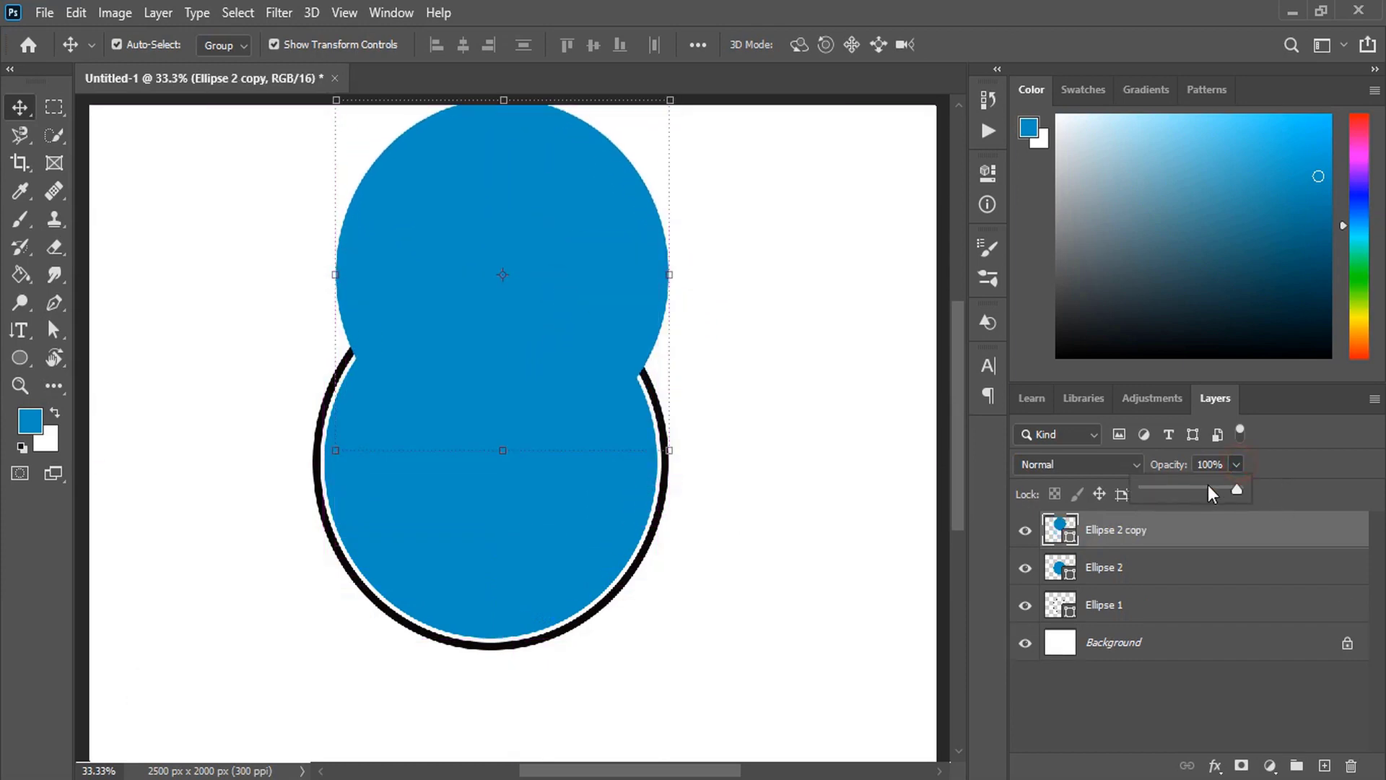
click(1207, 485)
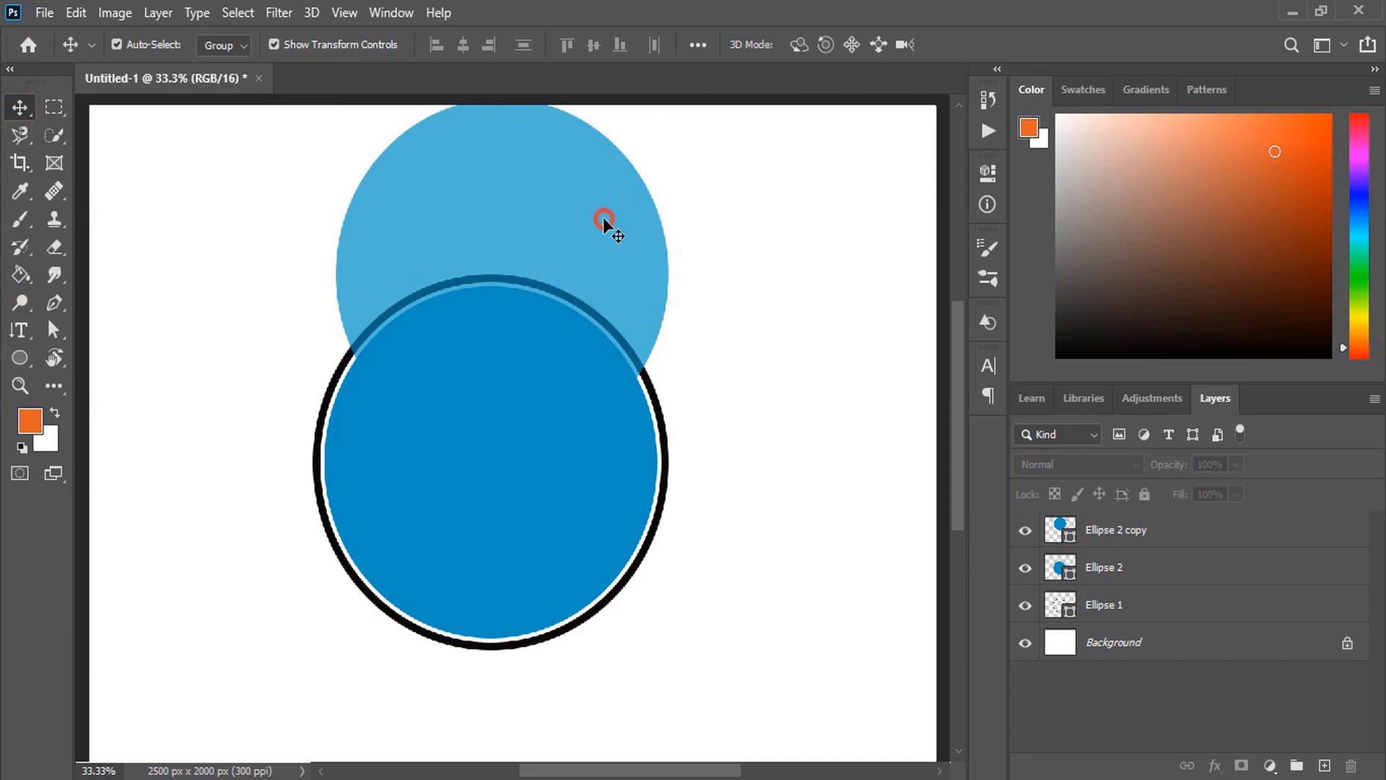
- Recolour the semi-transparent copy dark green and move it right so it overlaps the ring's upper right part
click(603, 223)
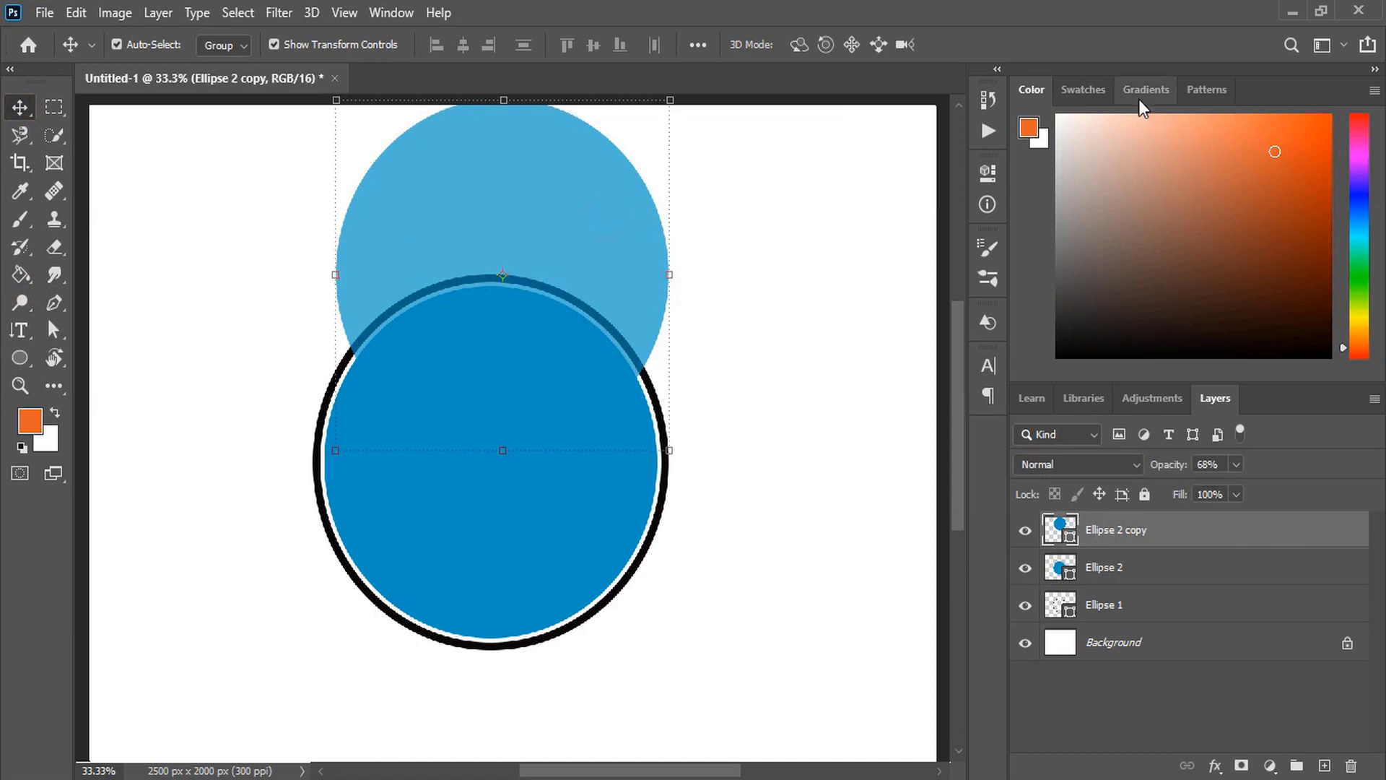
click(1090, 92)
click(1263, 126)
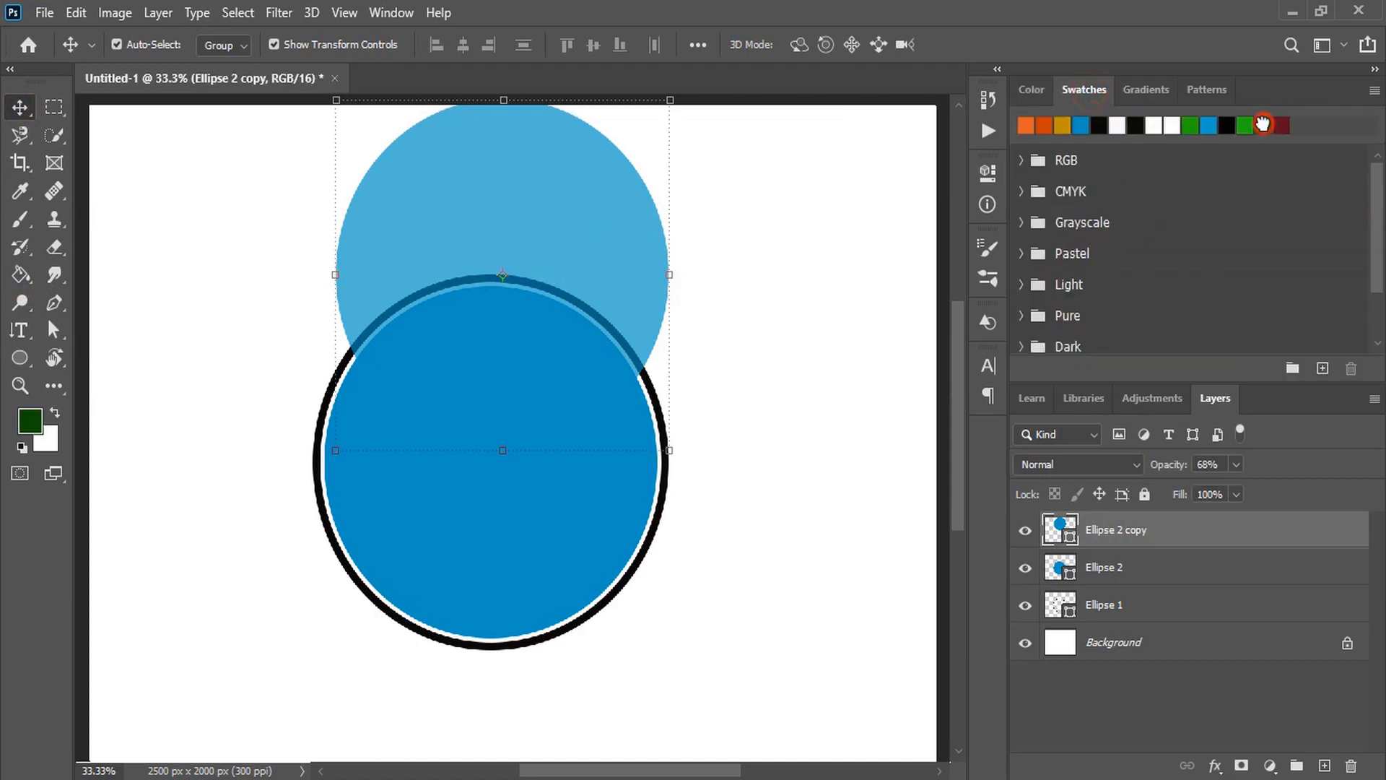
drag(615, 210, 684, 208)
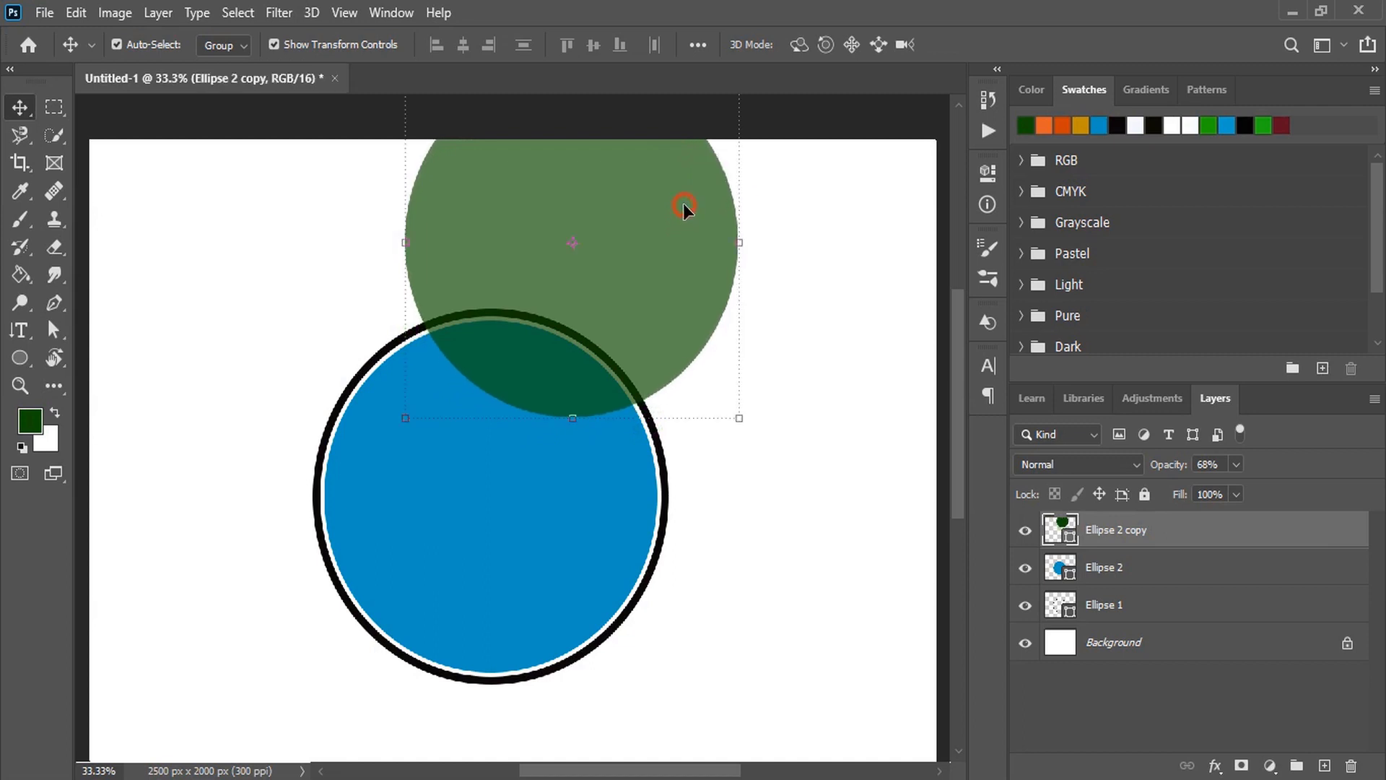
click(746, 520)
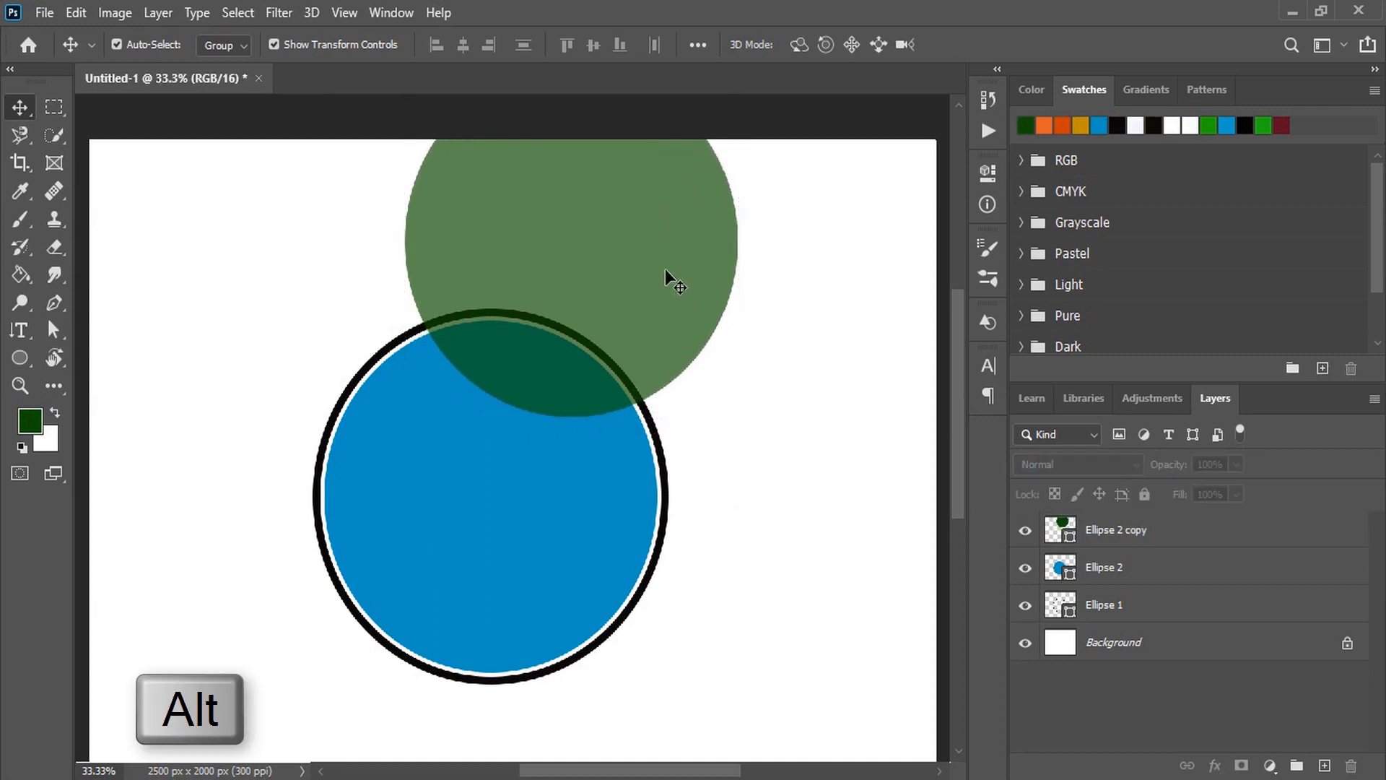
- Duplicate the green circle to the ring's lower right and place another, scaled-down copy inside the blue circle
drag(665, 268, 847, 627)
drag(655, 217, 590, 490)
drag(510, 699, 518, 588)
drag(535, 532, 563, 515)
key(Return)
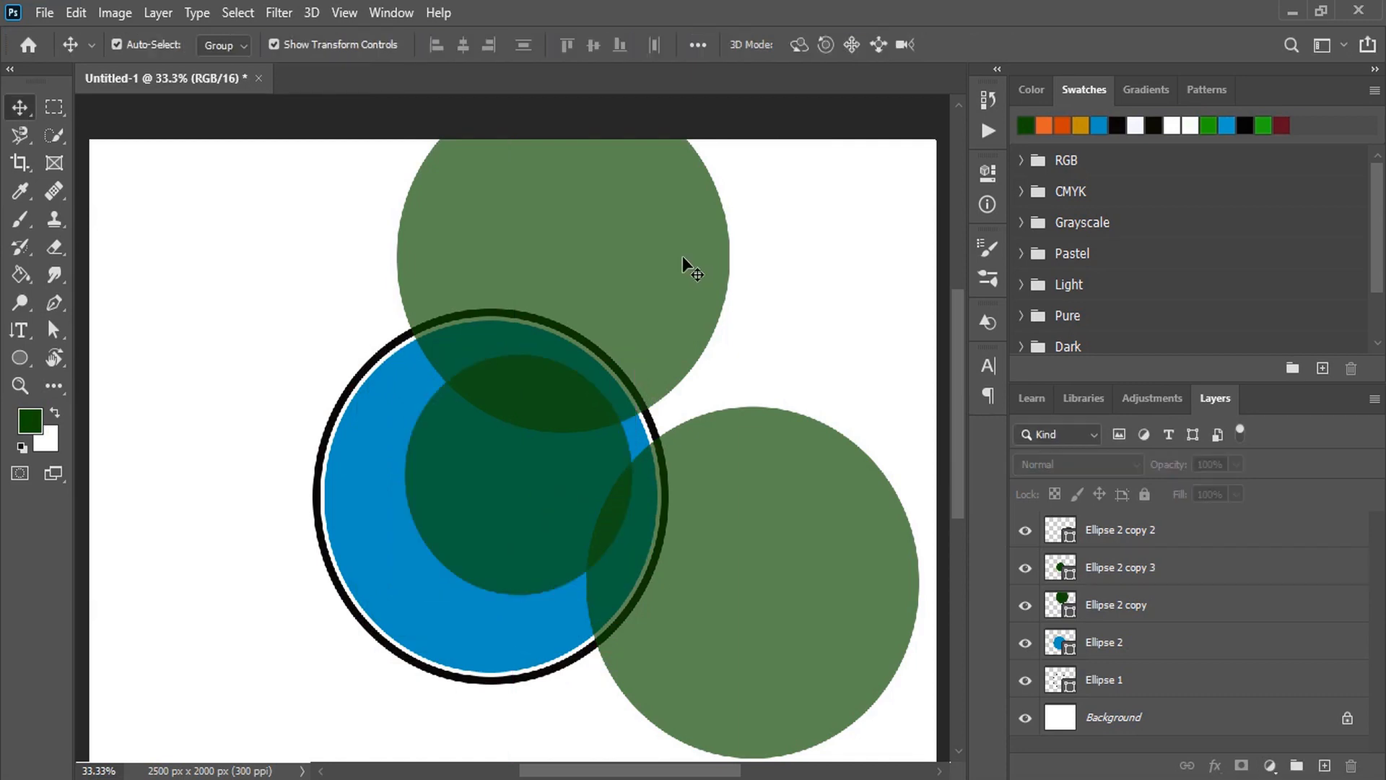
- Set the opacity of the upper green circle and the small inner green circle to 100%
click(683, 256)
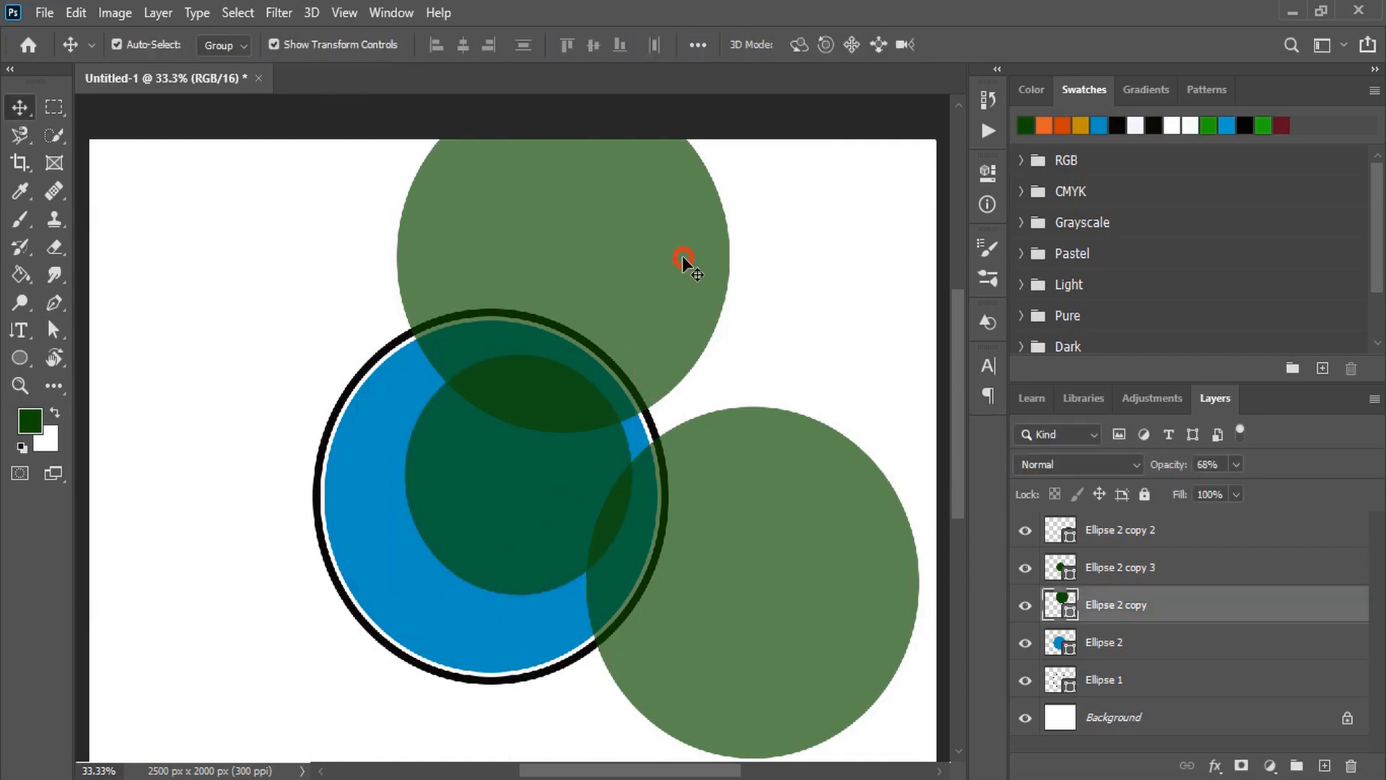
click(1236, 464)
drag(1236, 488, 1284, 491)
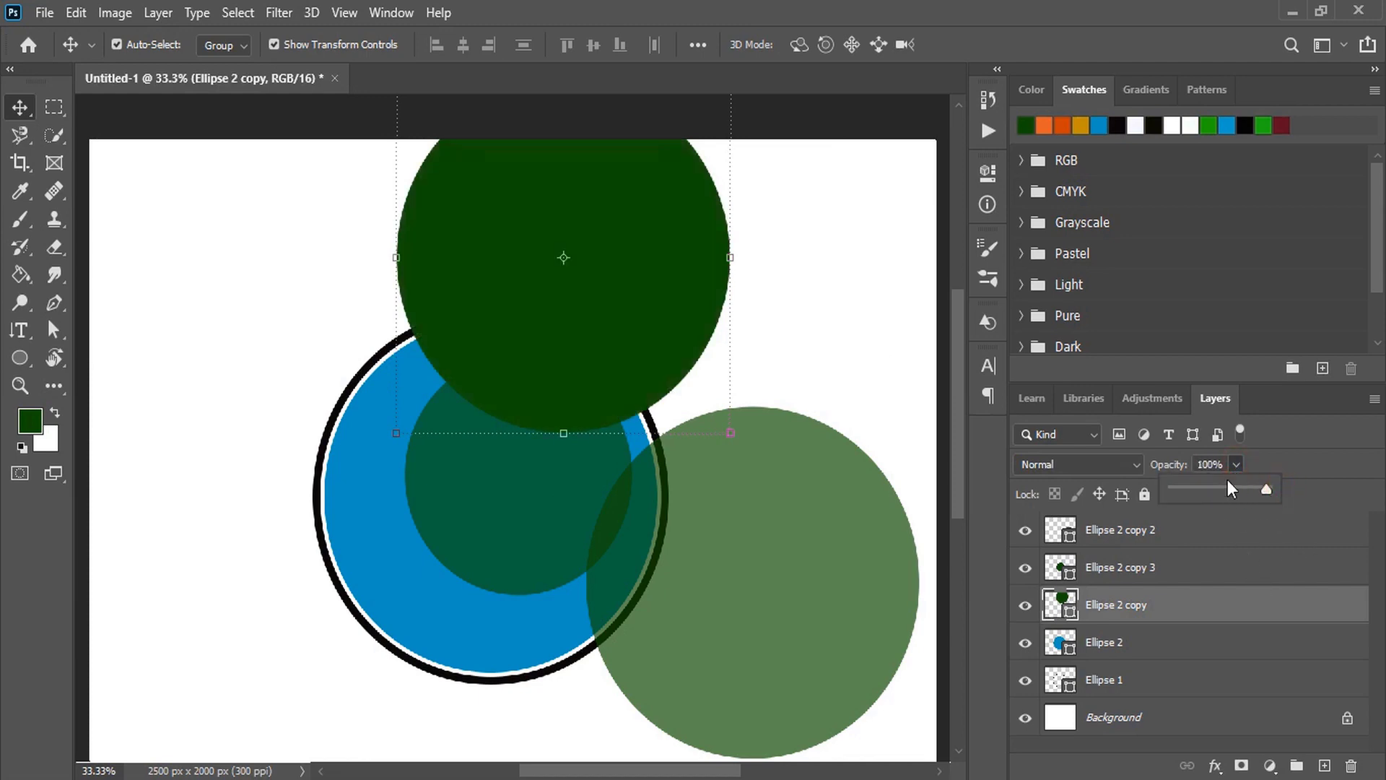
click(797, 322)
click(491, 477)
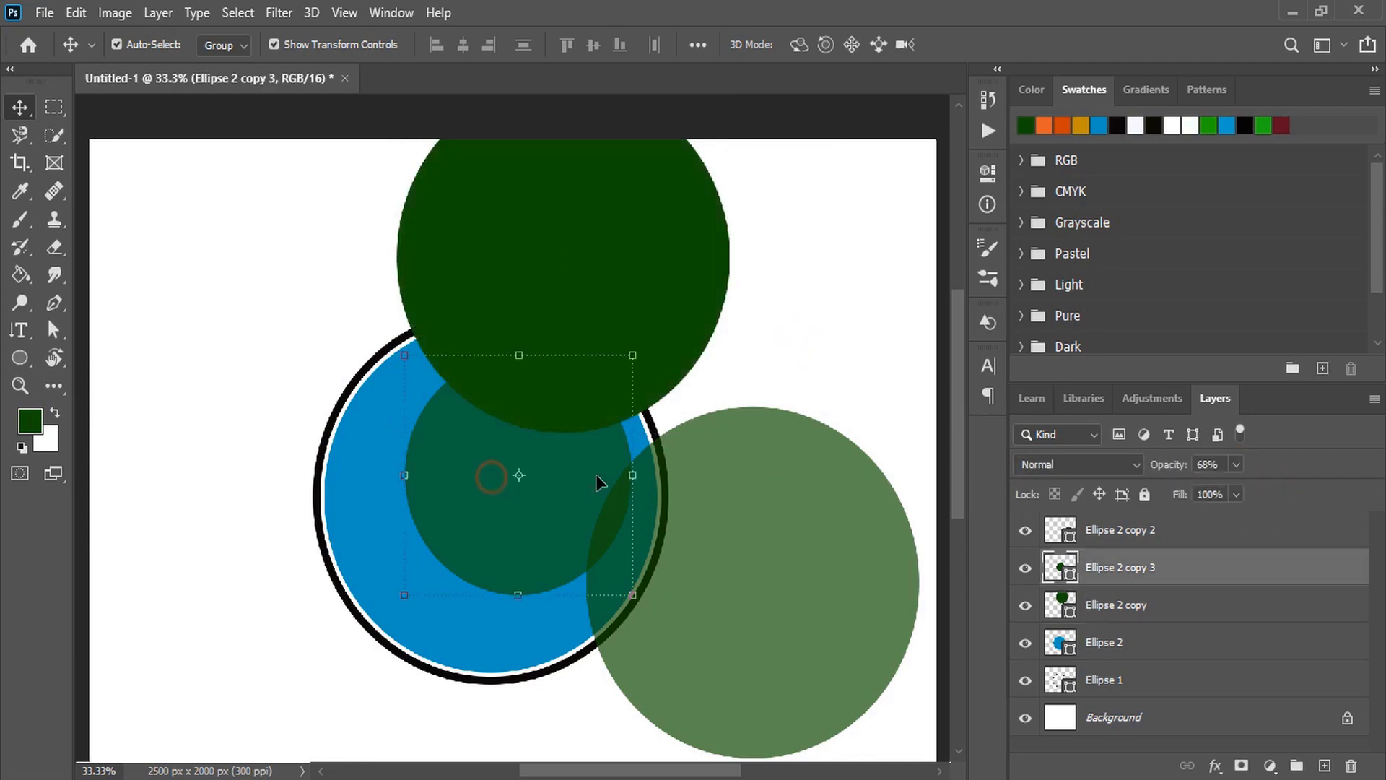
click(1236, 465)
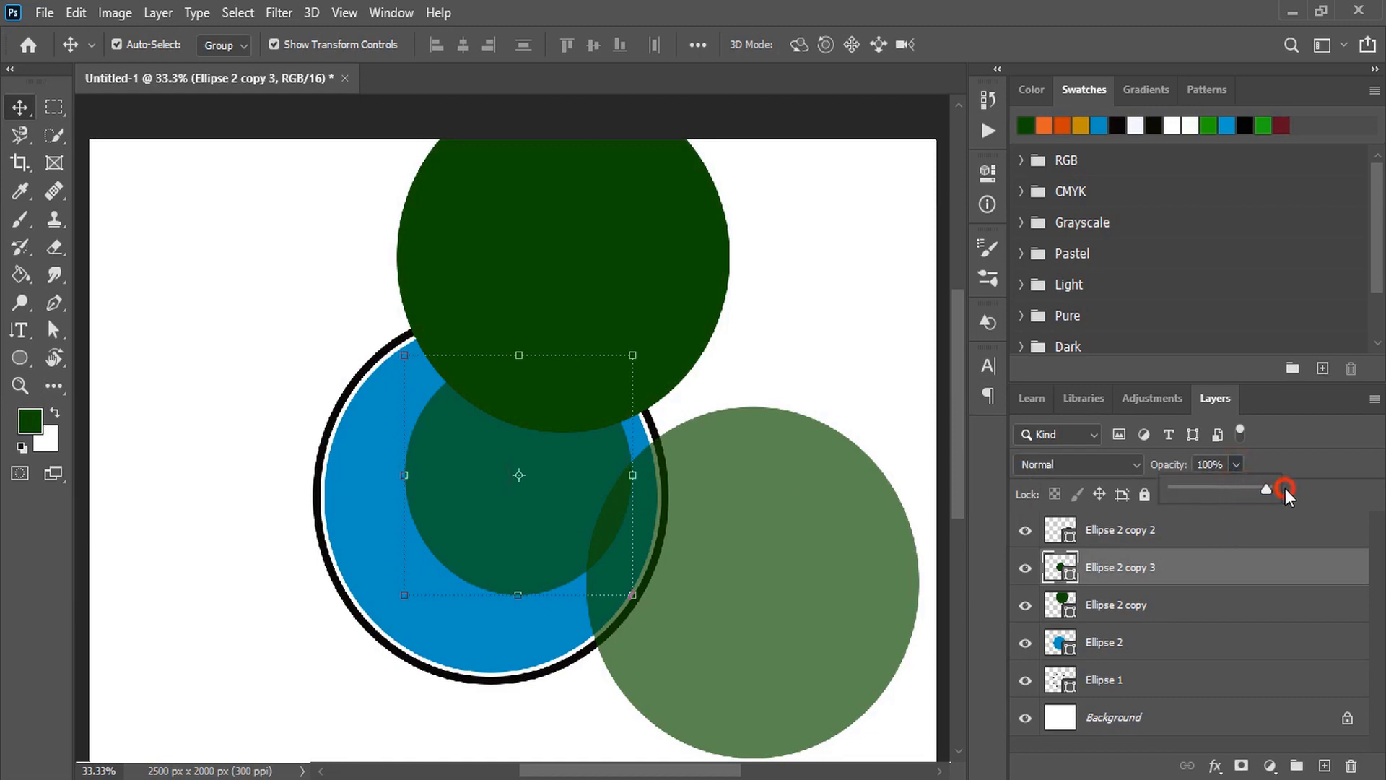
click(826, 370)
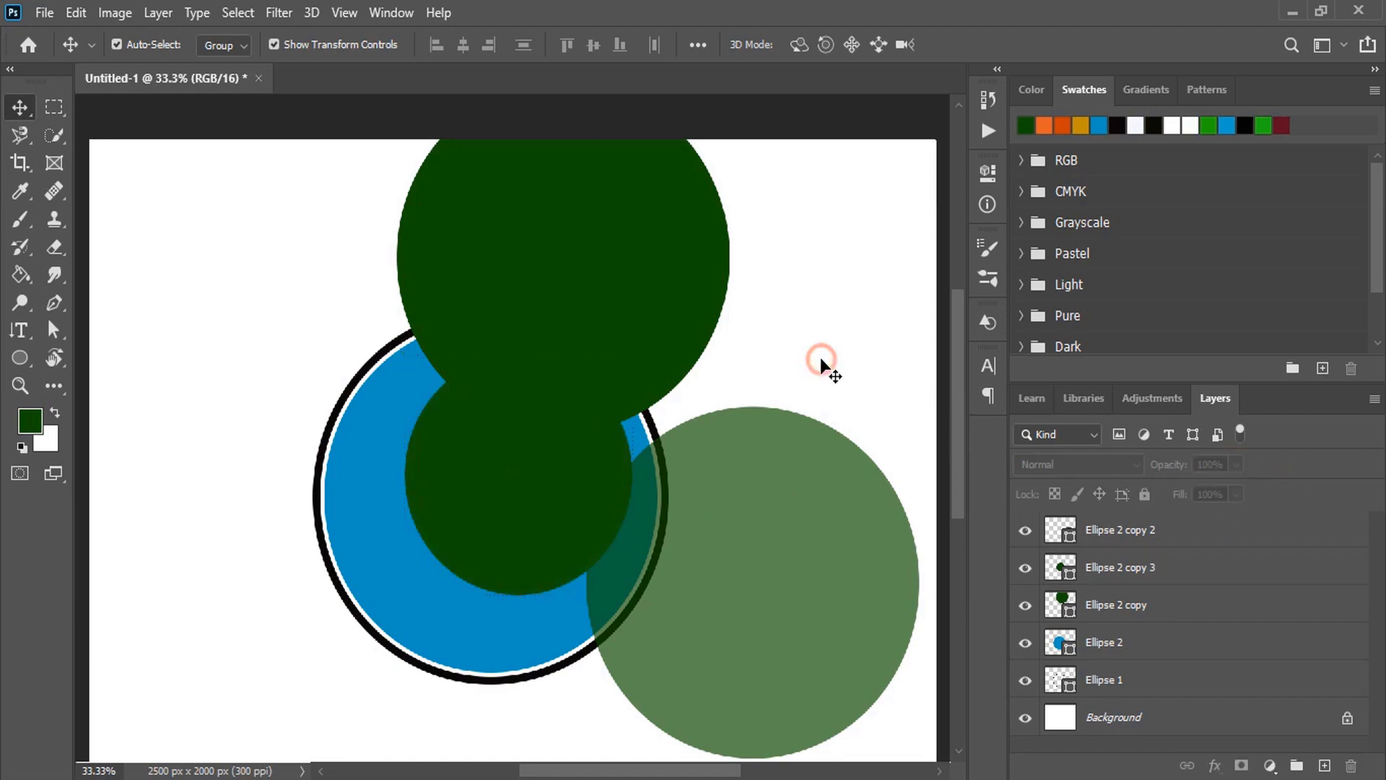
- Copy the blue circle and paste the duplicate in place over the original
click(355, 455)
click(79, 11)
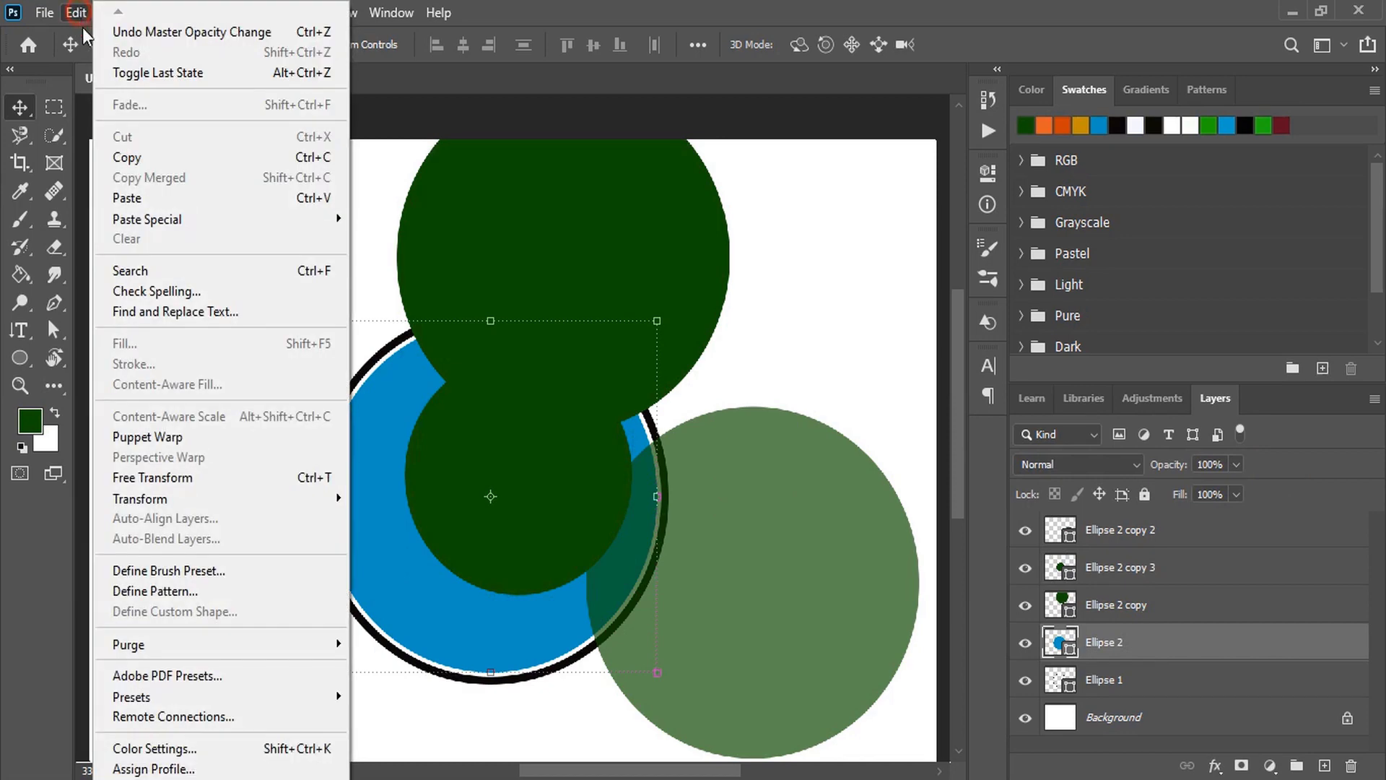
click(141, 157)
click(78, 13)
mouse_move(272, 219)
click(425, 242)
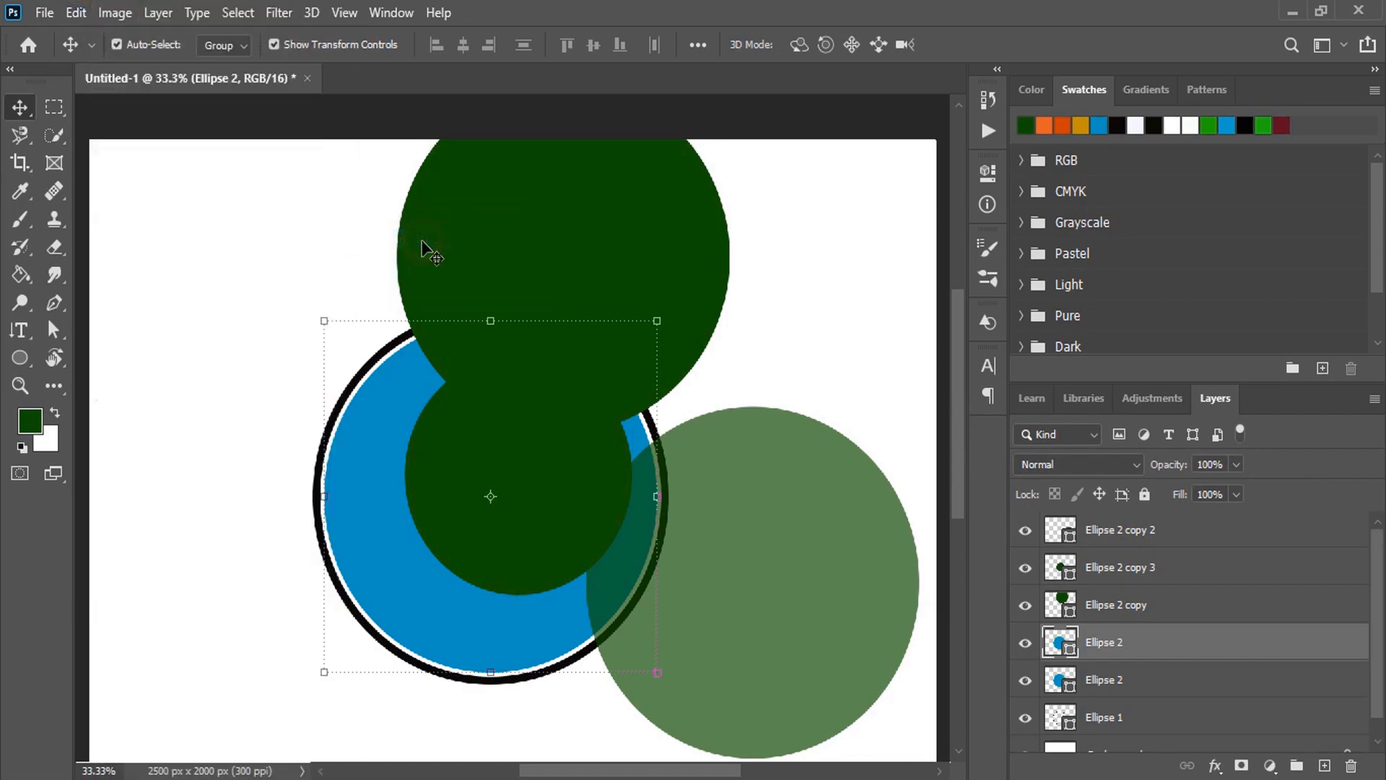
- Combine the upper green circle with the duplicate blue circle using Unite Shapes at Overlap
click(617, 237)
key(shift)
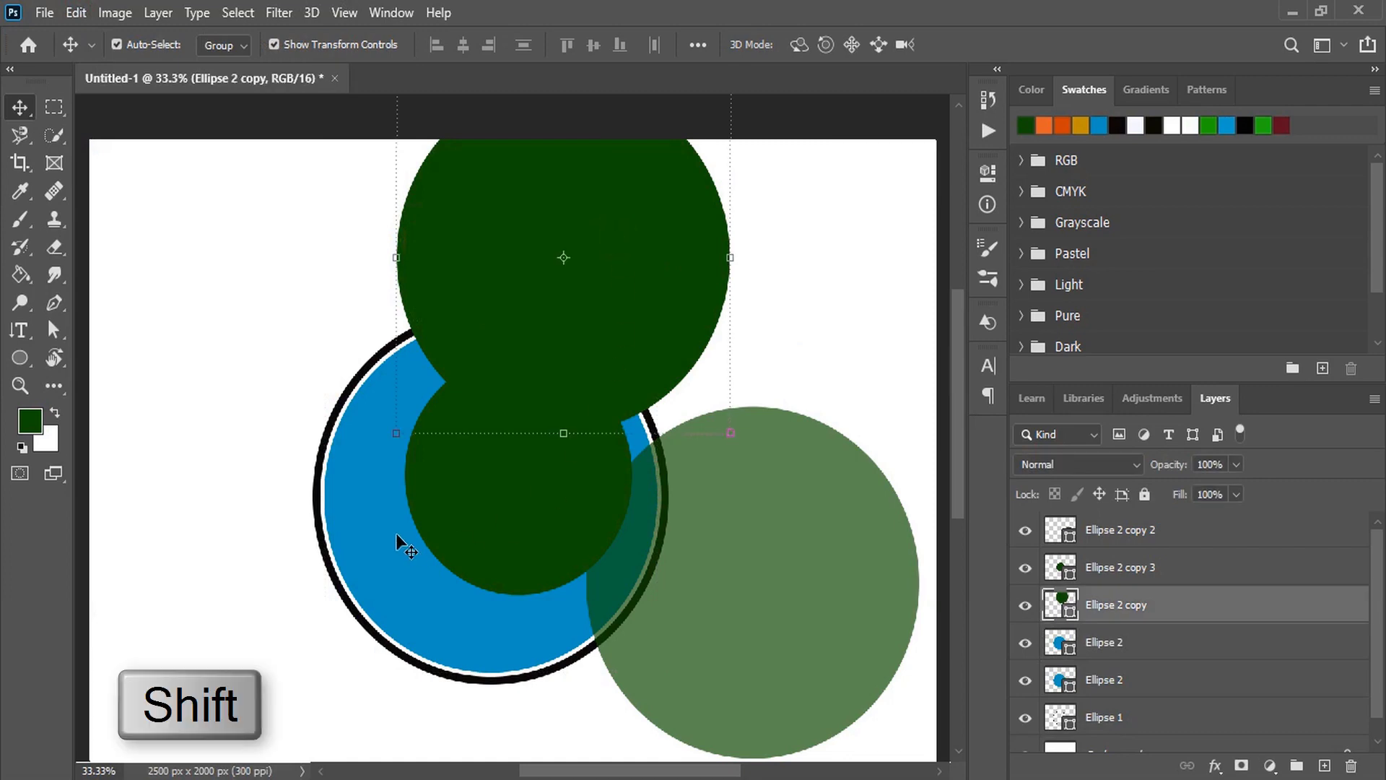
shift+click(358, 470)
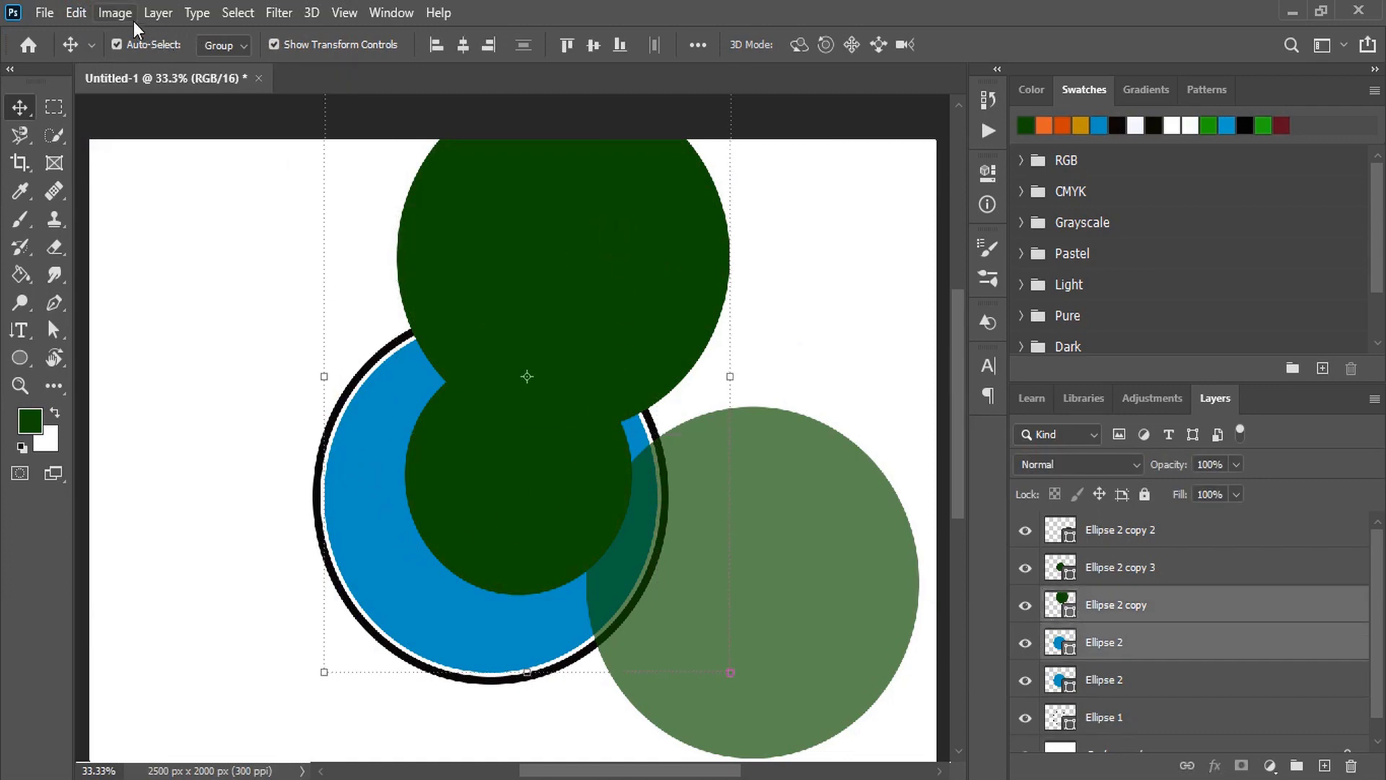
click(153, 13)
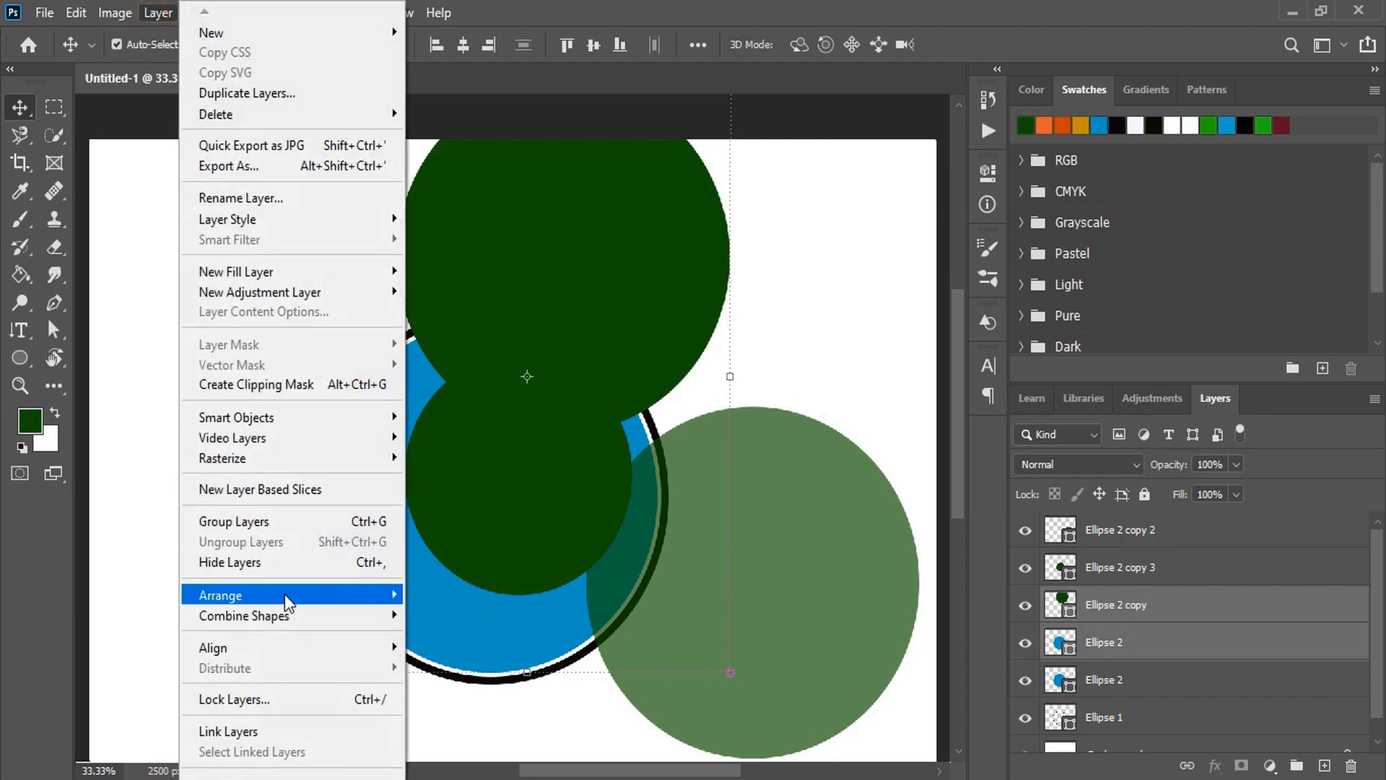
mouse_move(292, 613)
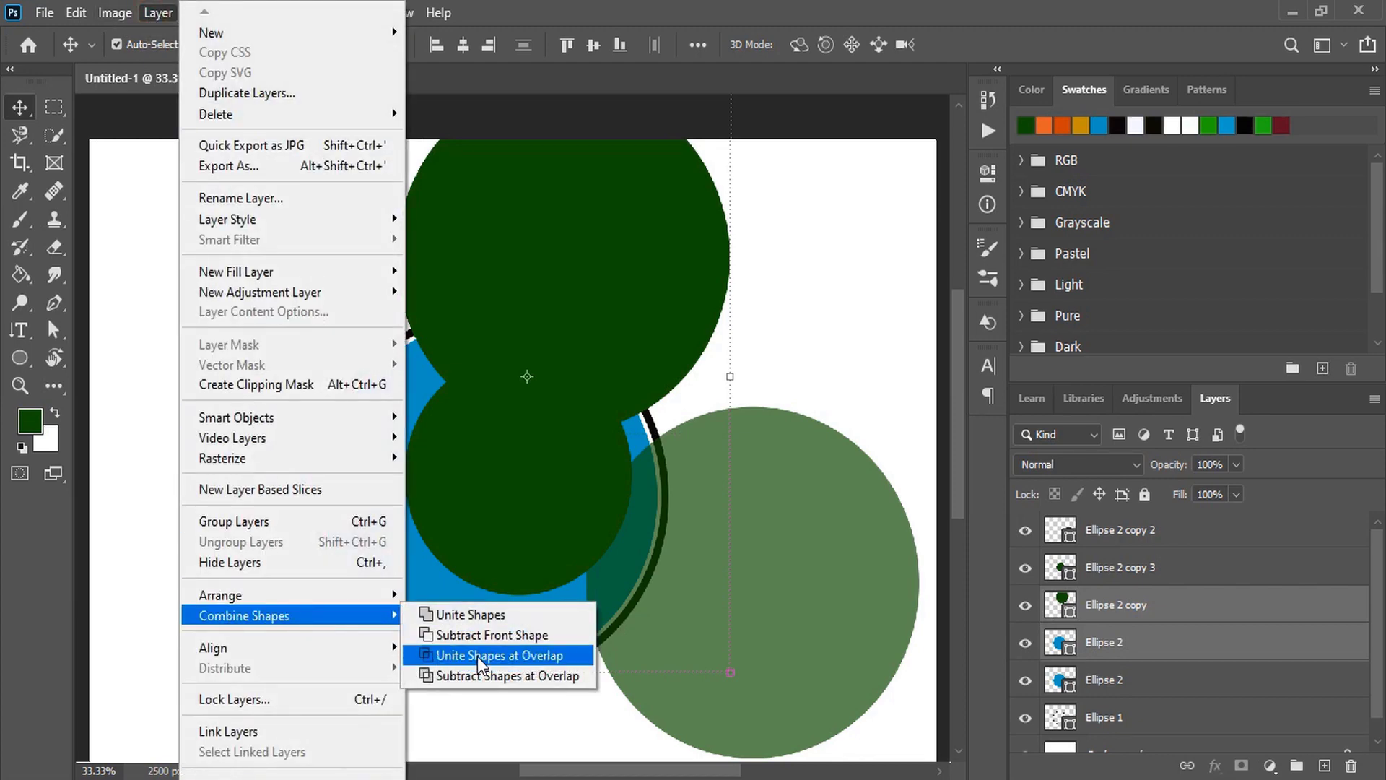
click(478, 656)
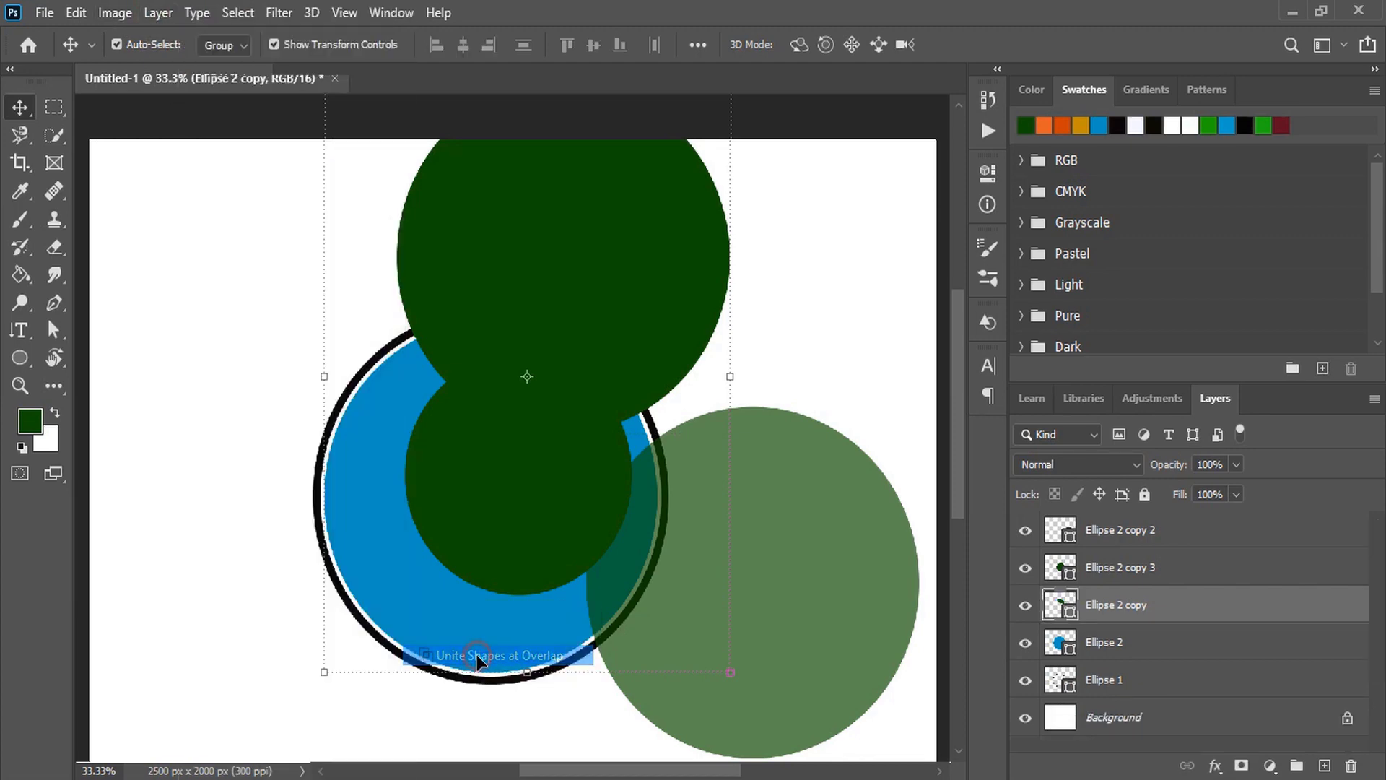
click(789, 309)
- Set the opacity of the large green circle at the ring's lower right to 100%
scroll(769, 318, down, 1)
click(792, 483)
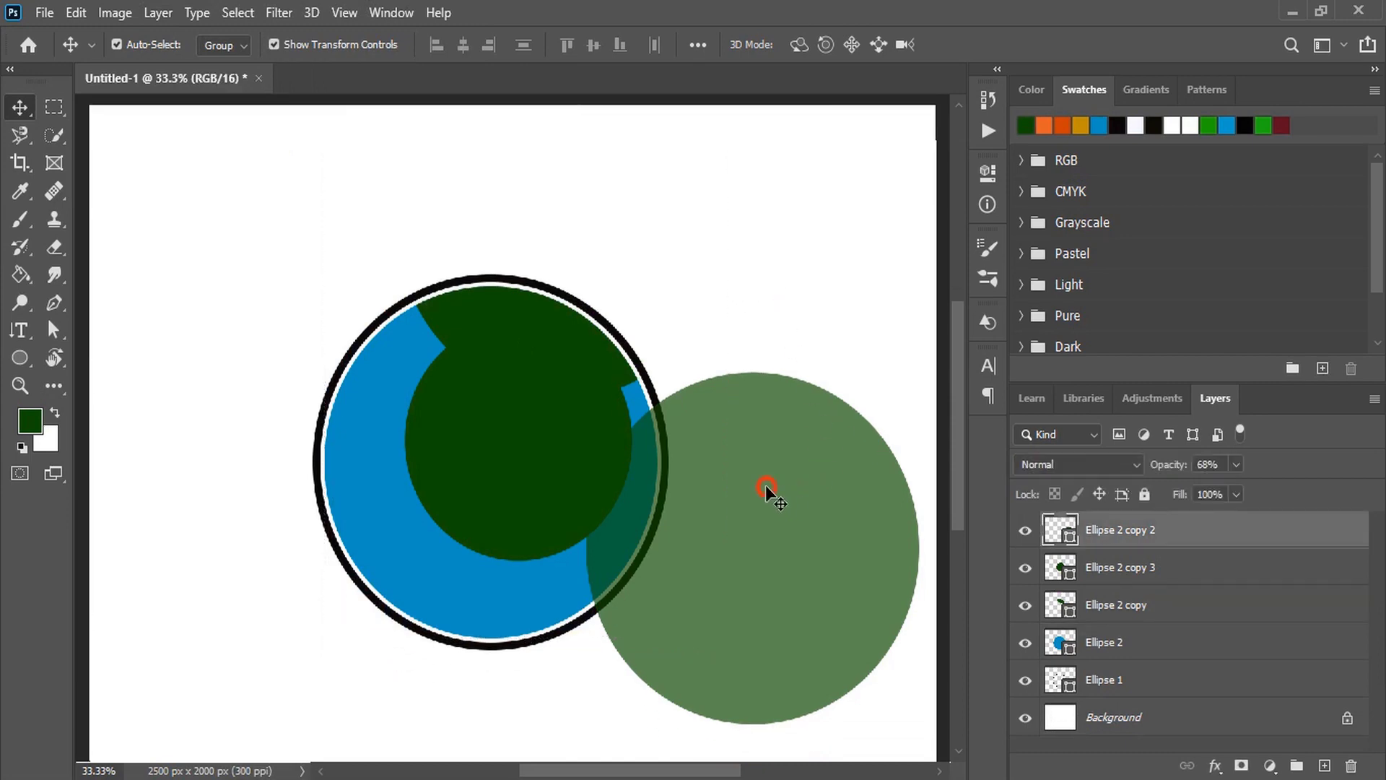
click(1236, 465)
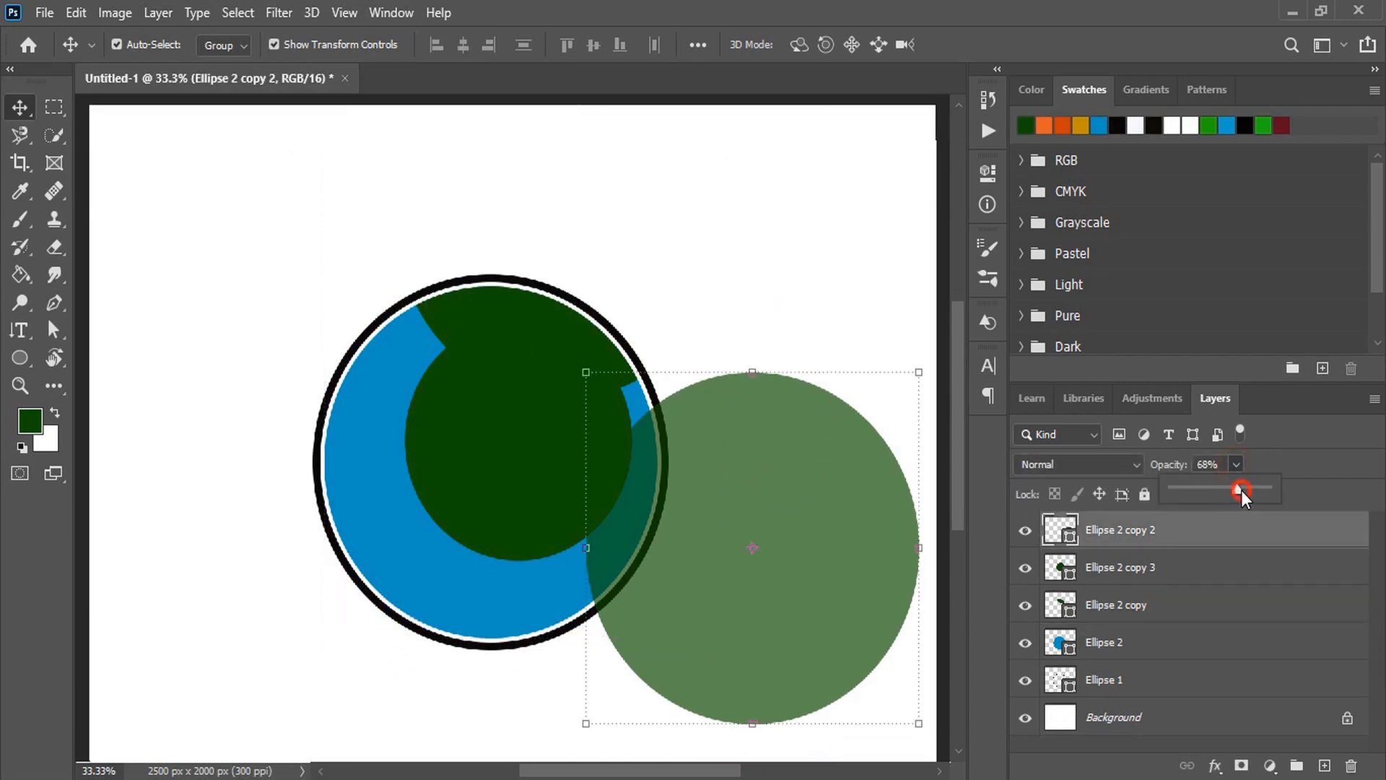
drag(1241, 491, 1285, 488)
click(537, 702)
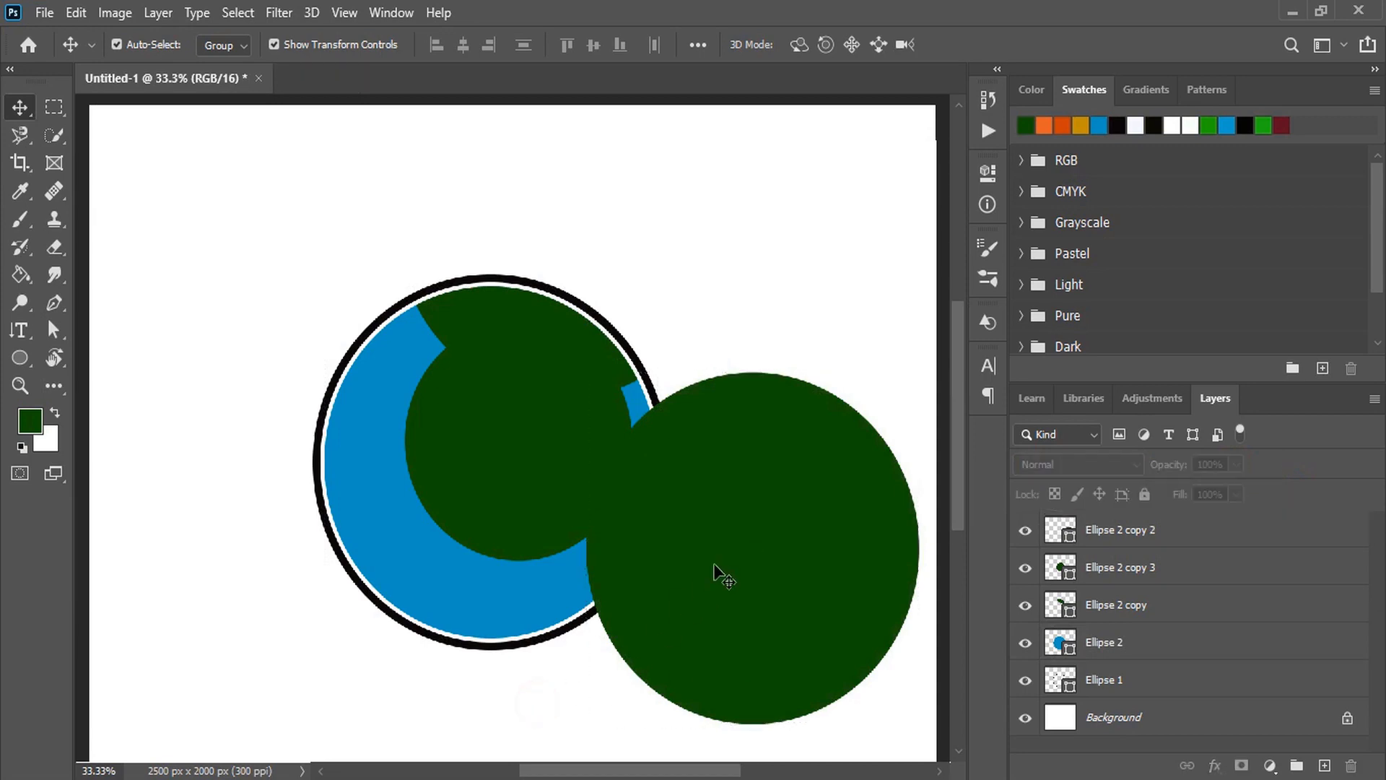
- Combine the lower-right green circle with the remaining blue circle using Unite Shapes at Overlap
click(720, 560)
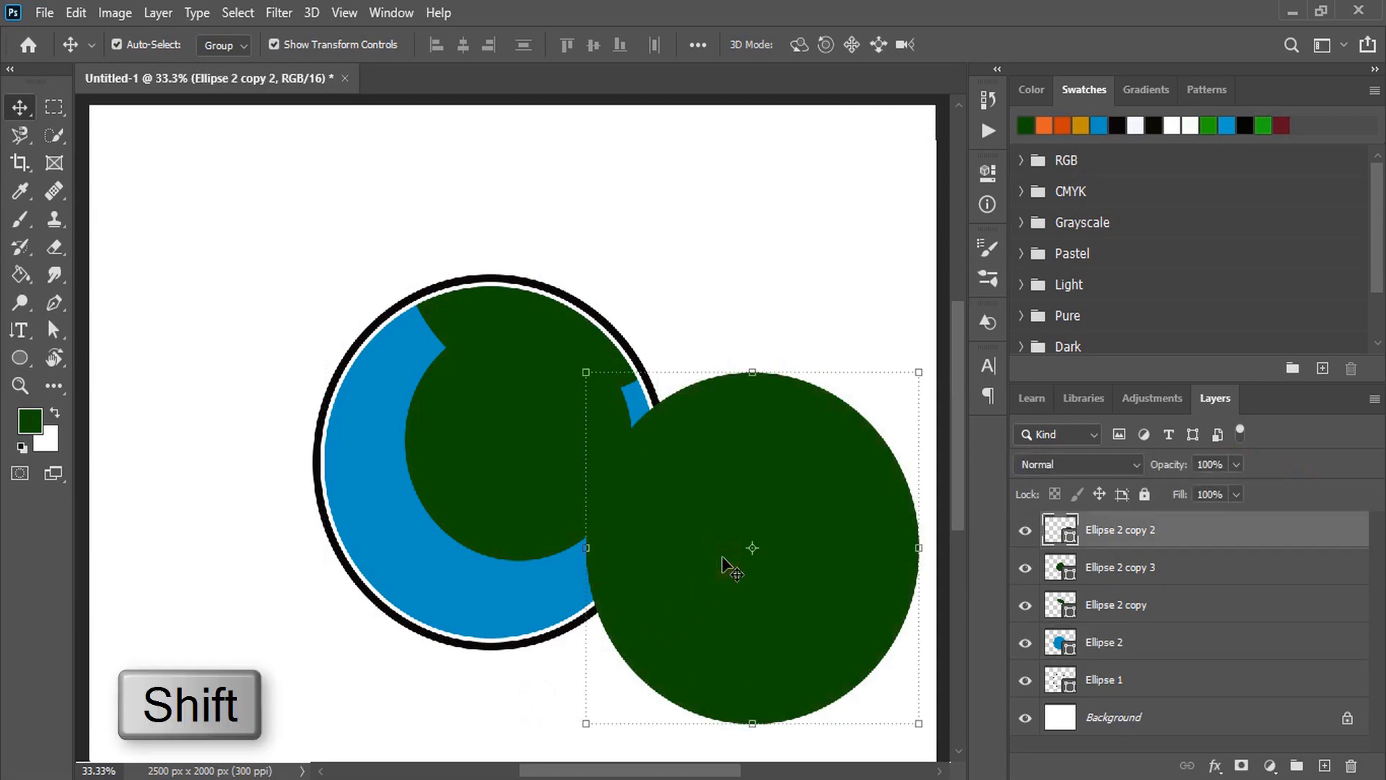
shift+click(478, 601)
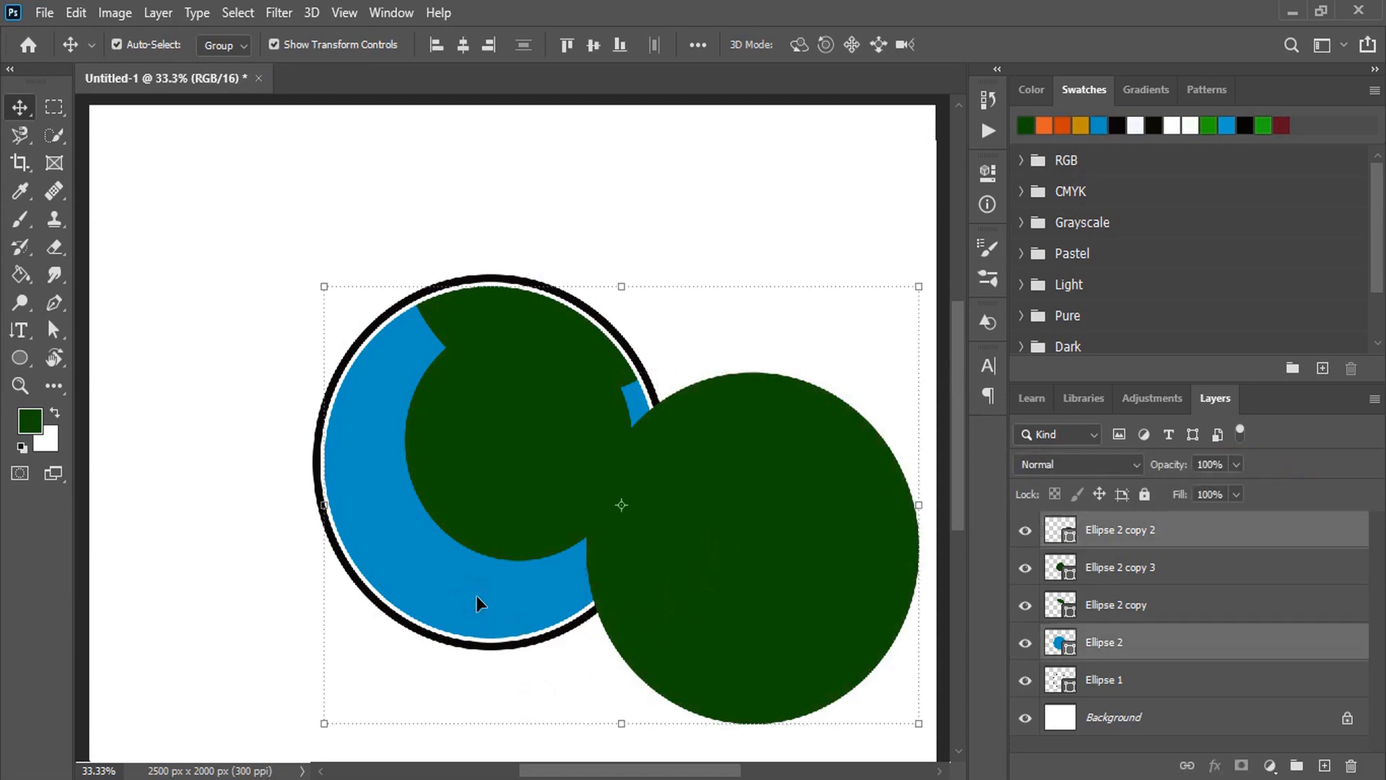
click(149, 14)
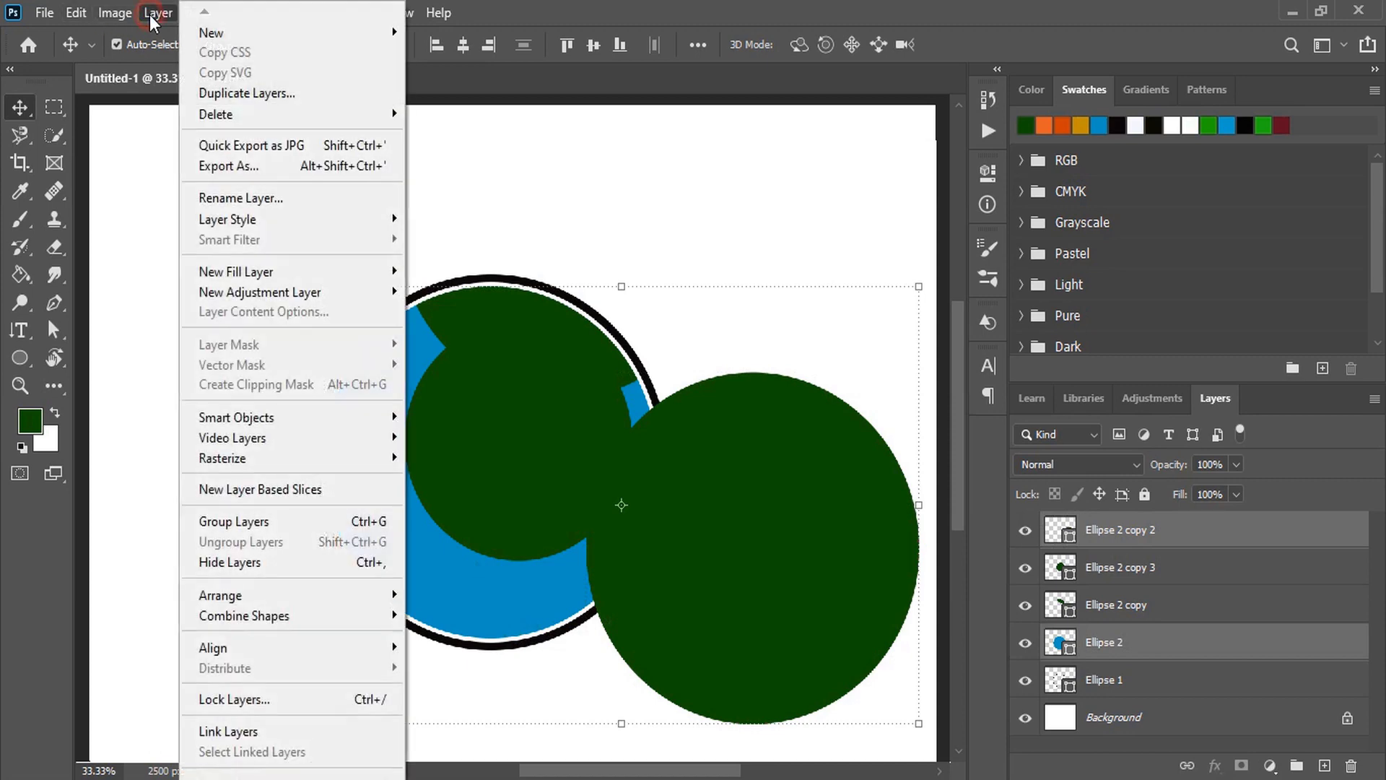
mouse_move(296, 615)
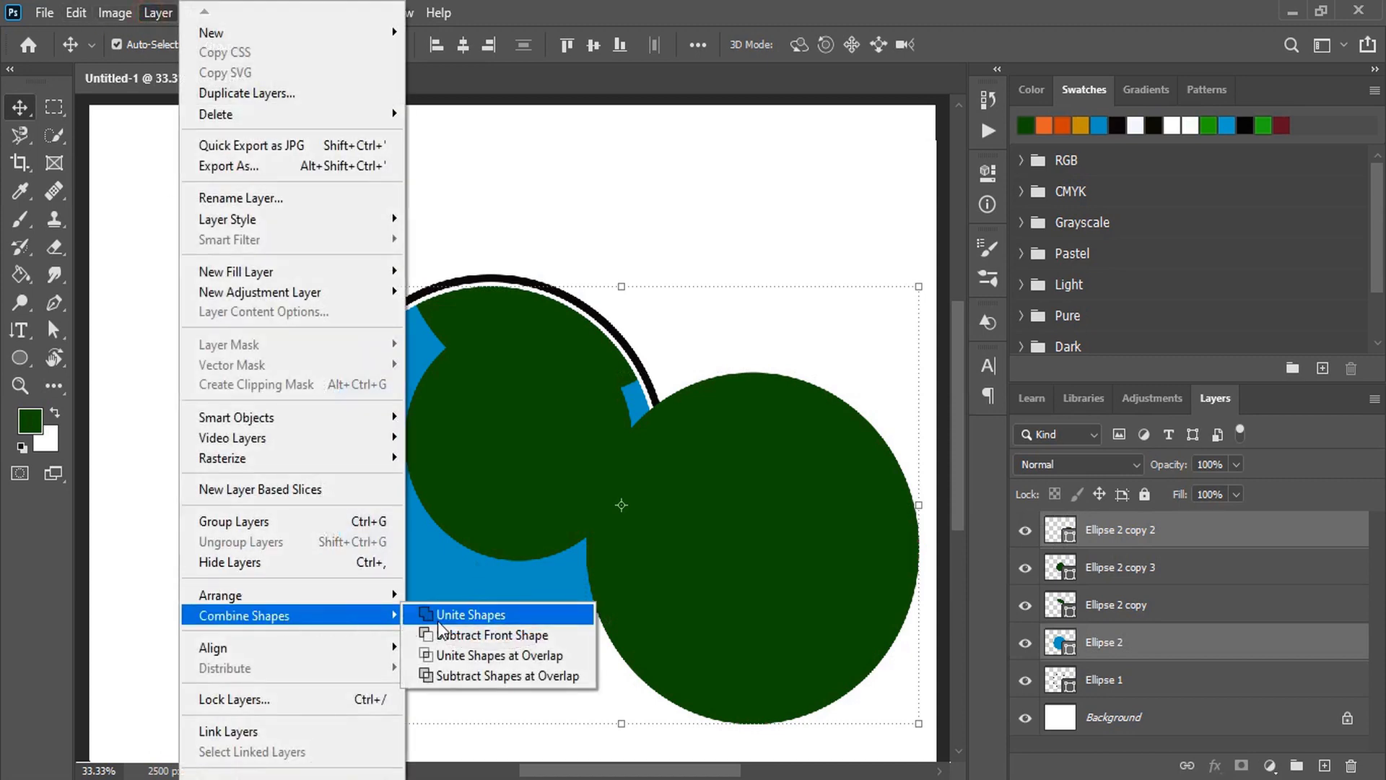
click(478, 655)
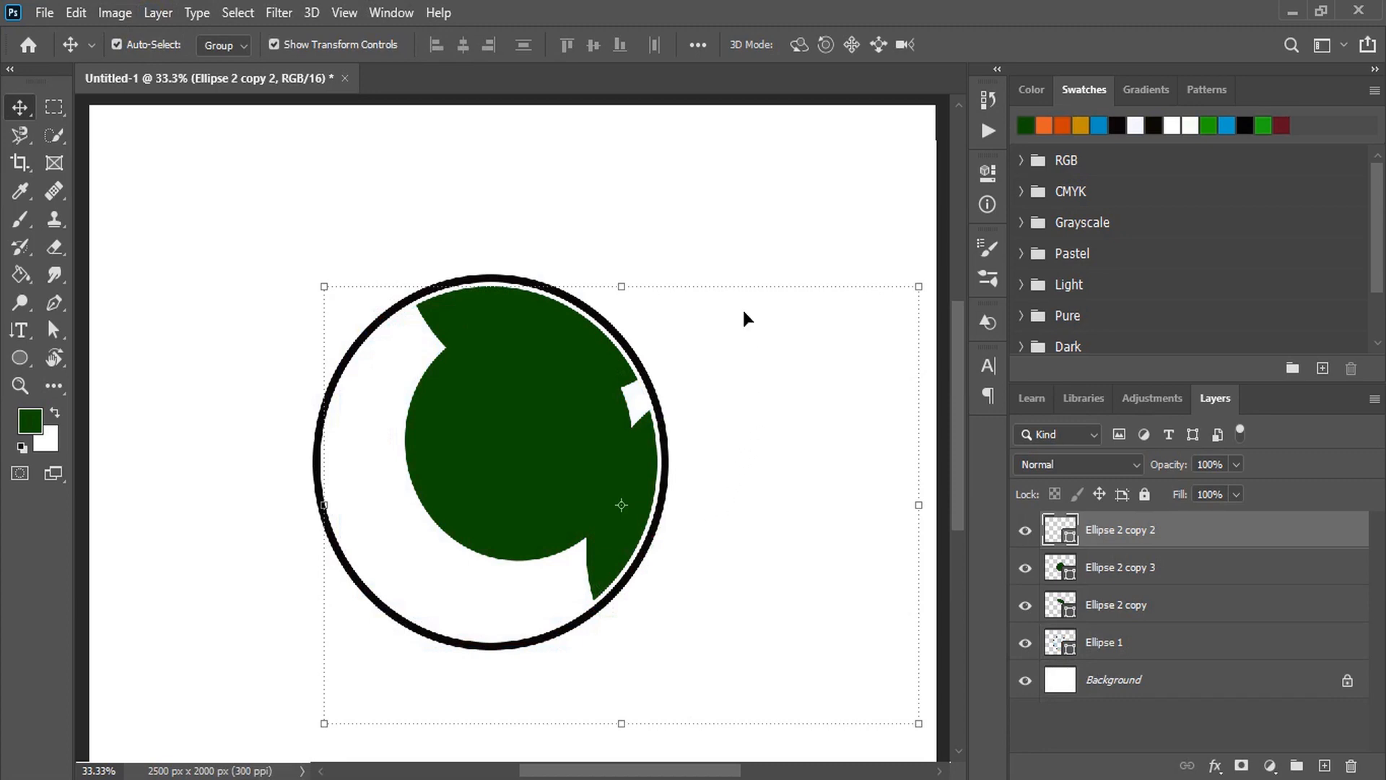
click(699, 215)
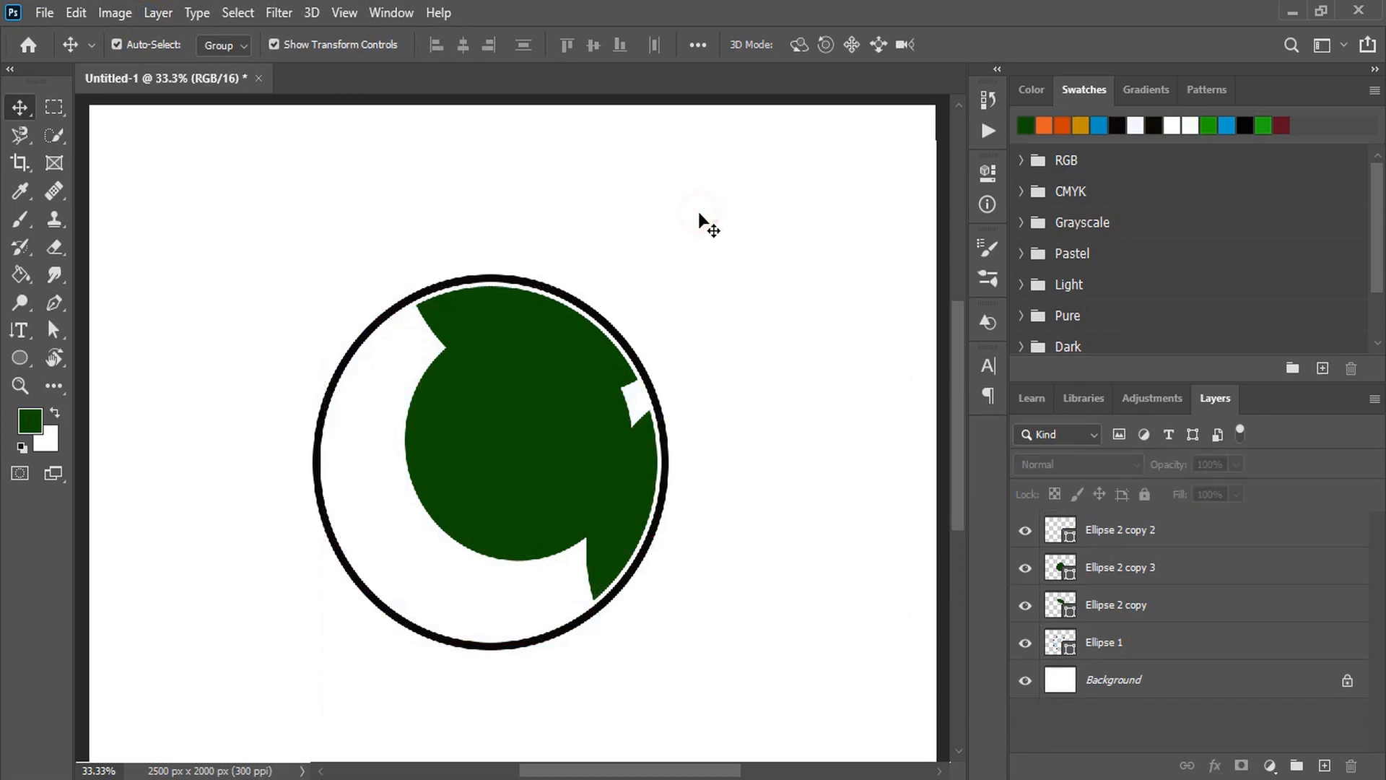
- Copy the green shape along the ring's upper edge and paste the duplicate in place
click(442, 316)
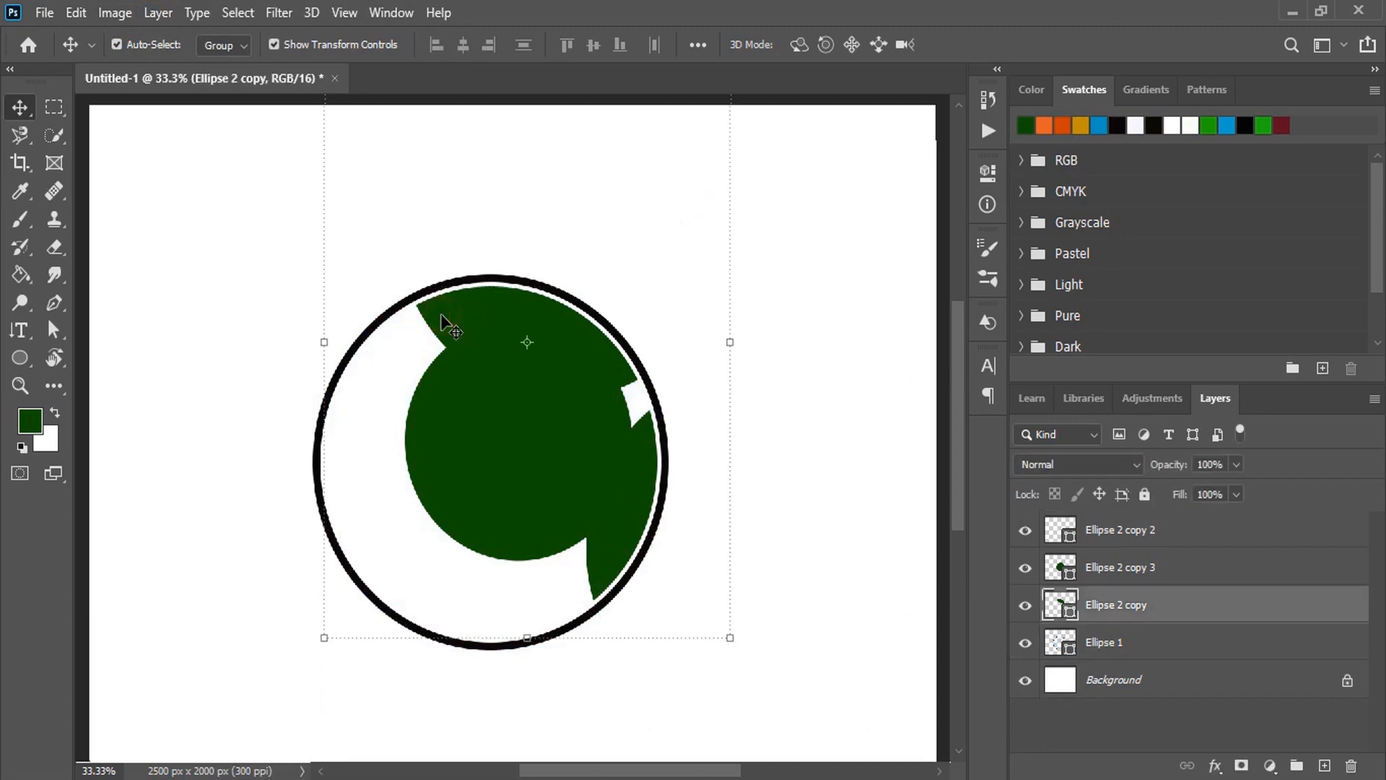
click(75, 12)
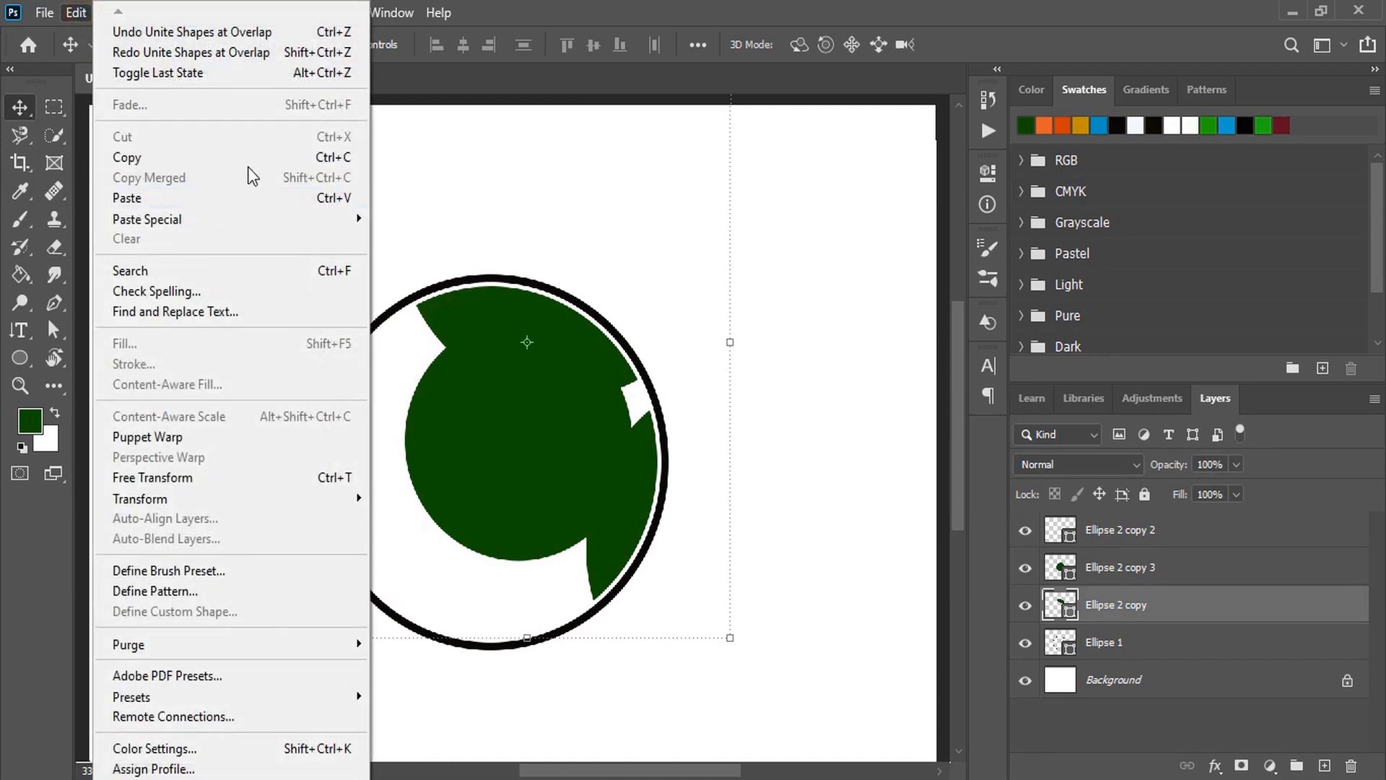
click(209, 159)
click(76, 12)
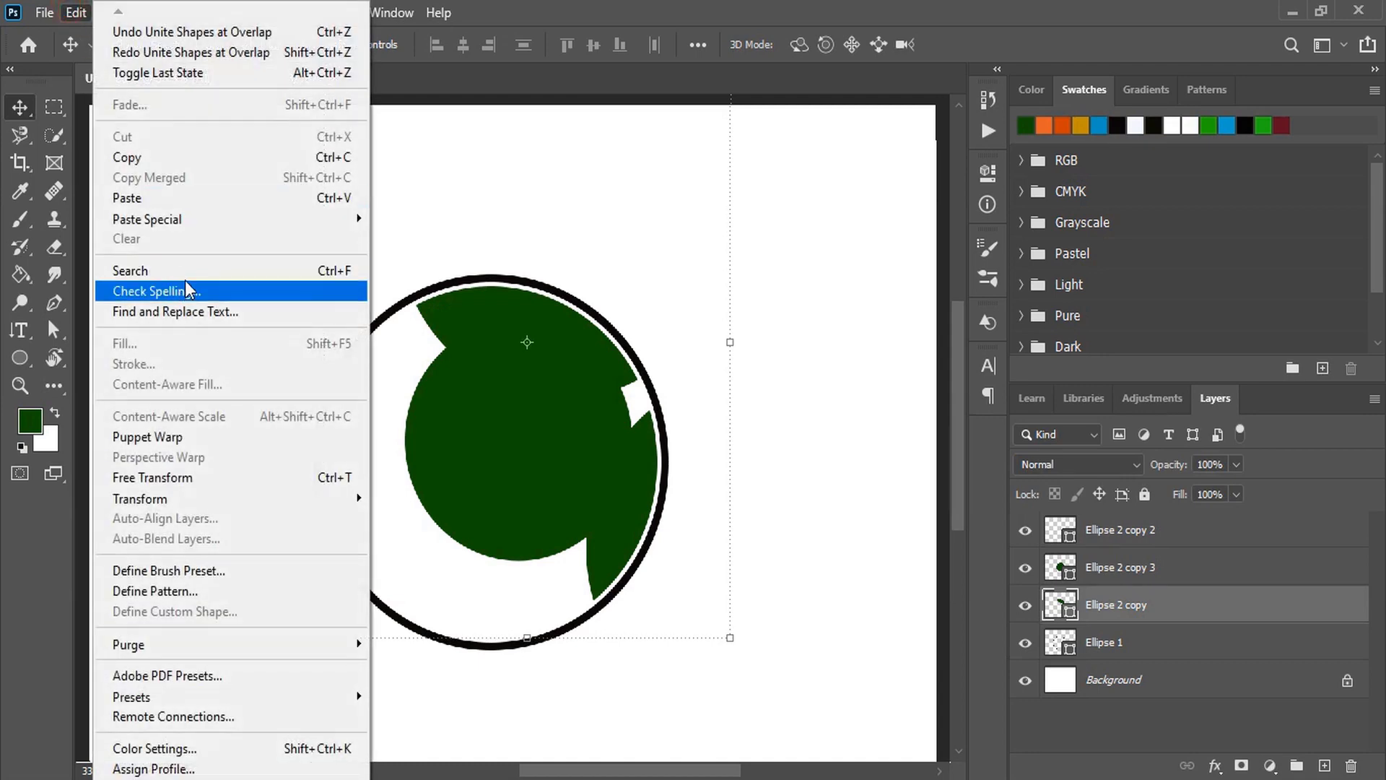
mouse_move(217, 221)
click(457, 238)
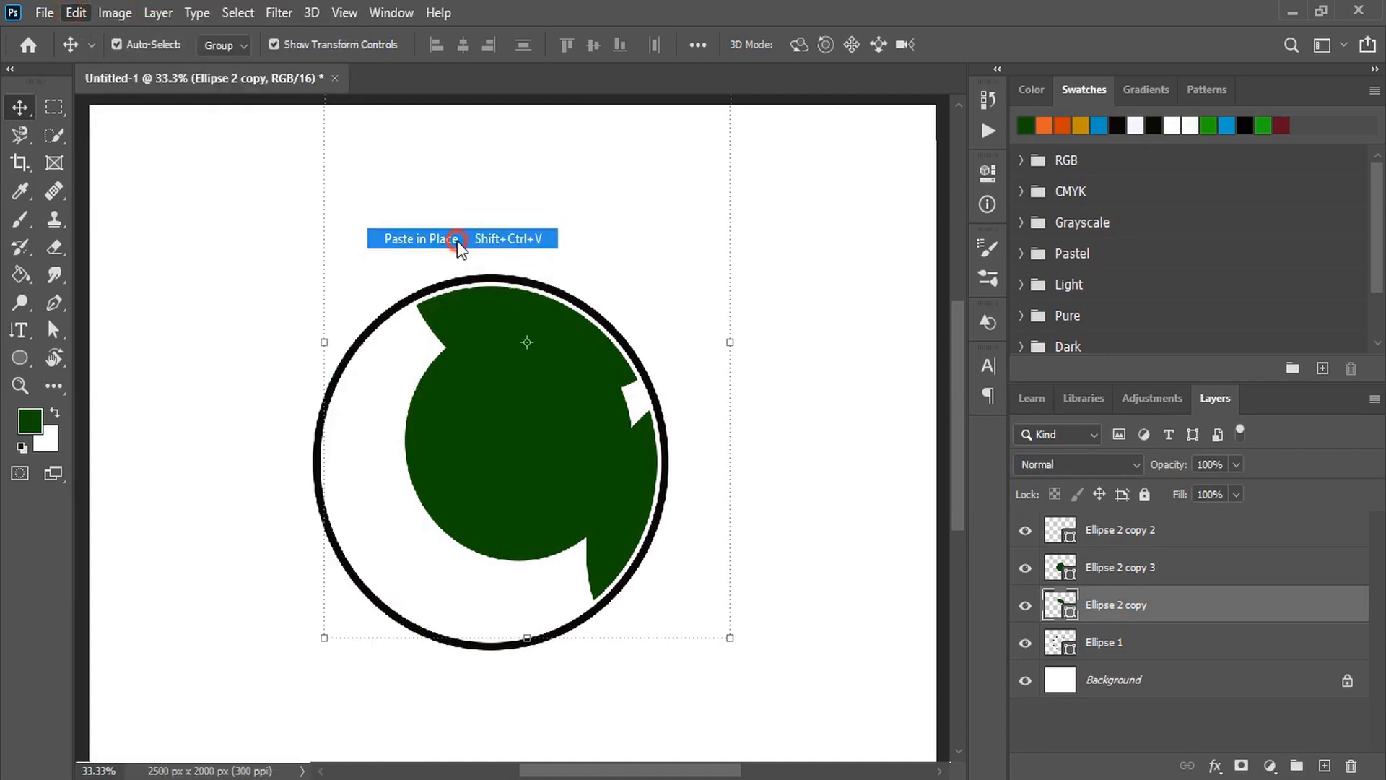
click(792, 367)
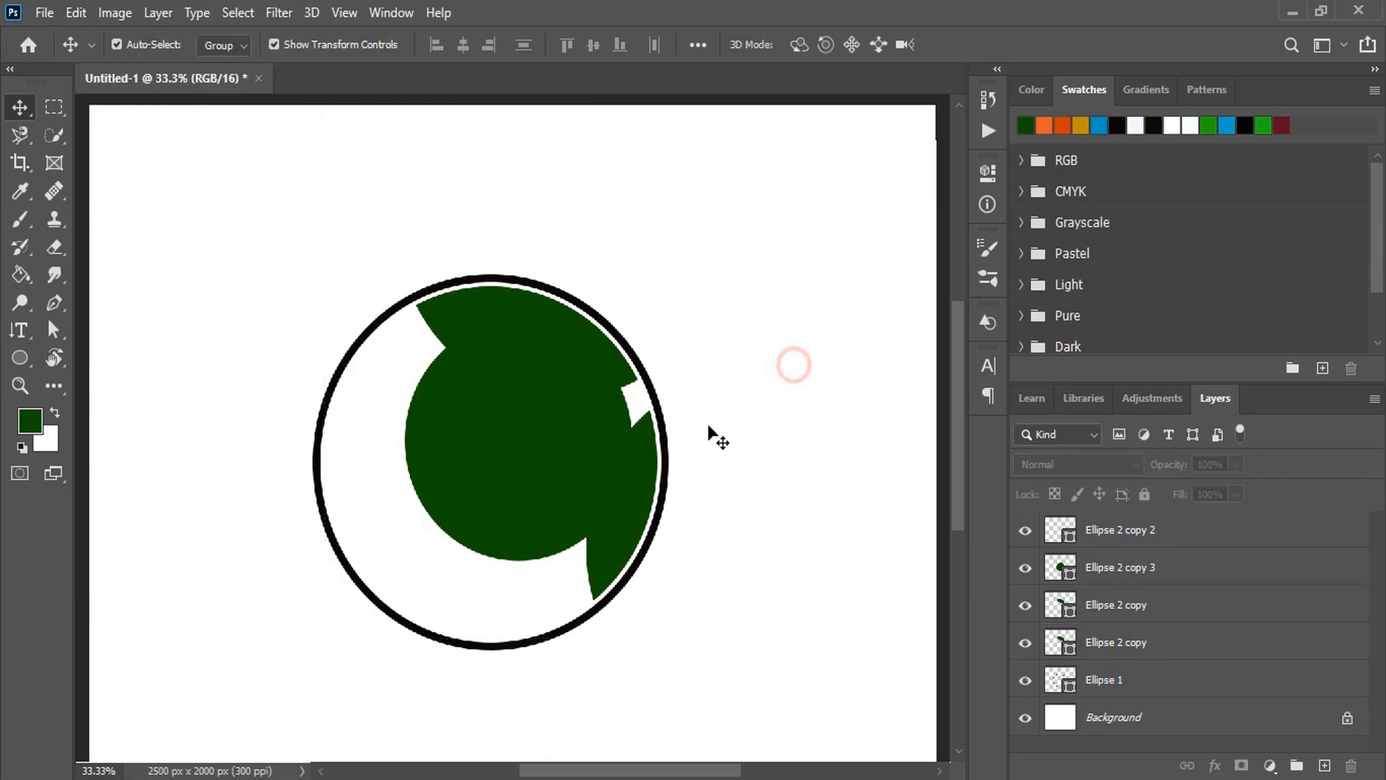
- Combine the duplicate upper green shape with the inner green circle using Unite Shapes at Overlap
shift+click(464, 304)
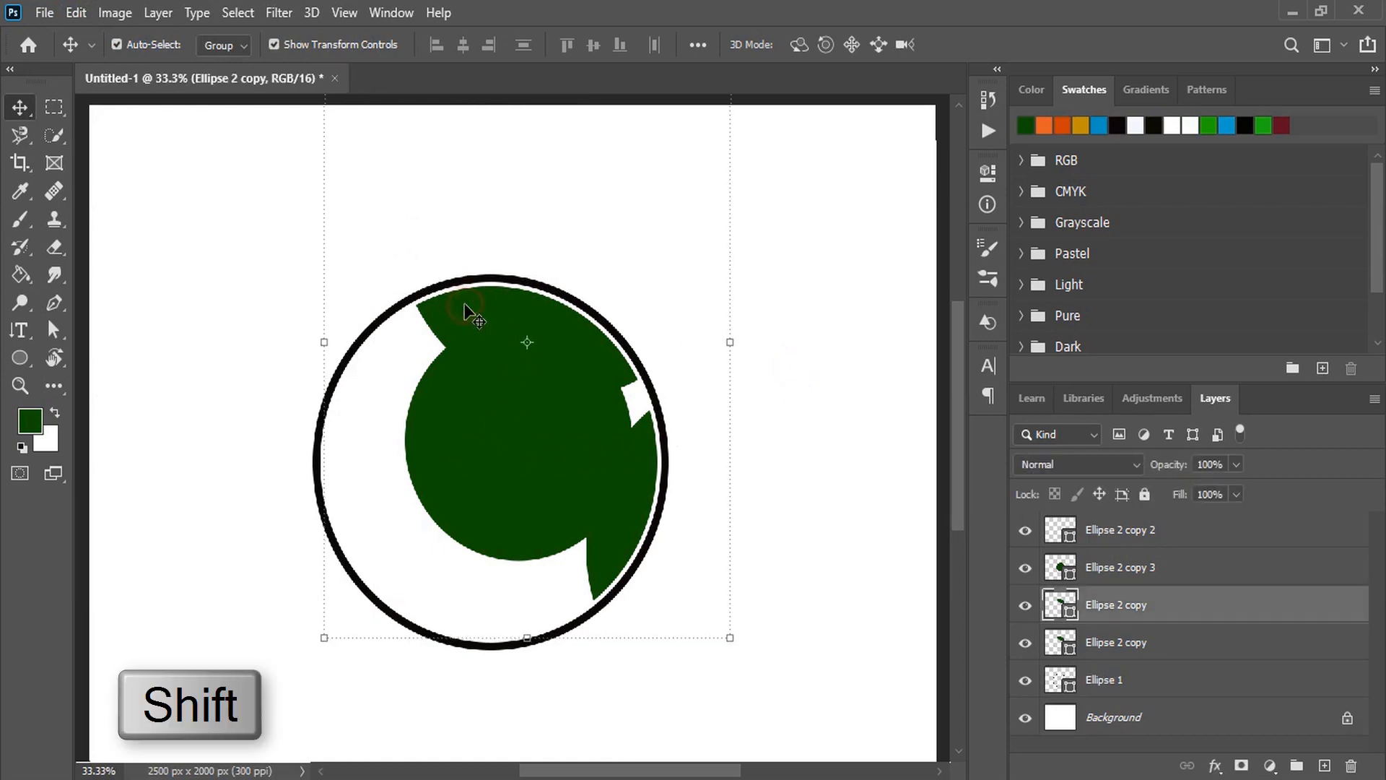
shift+click(452, 442)
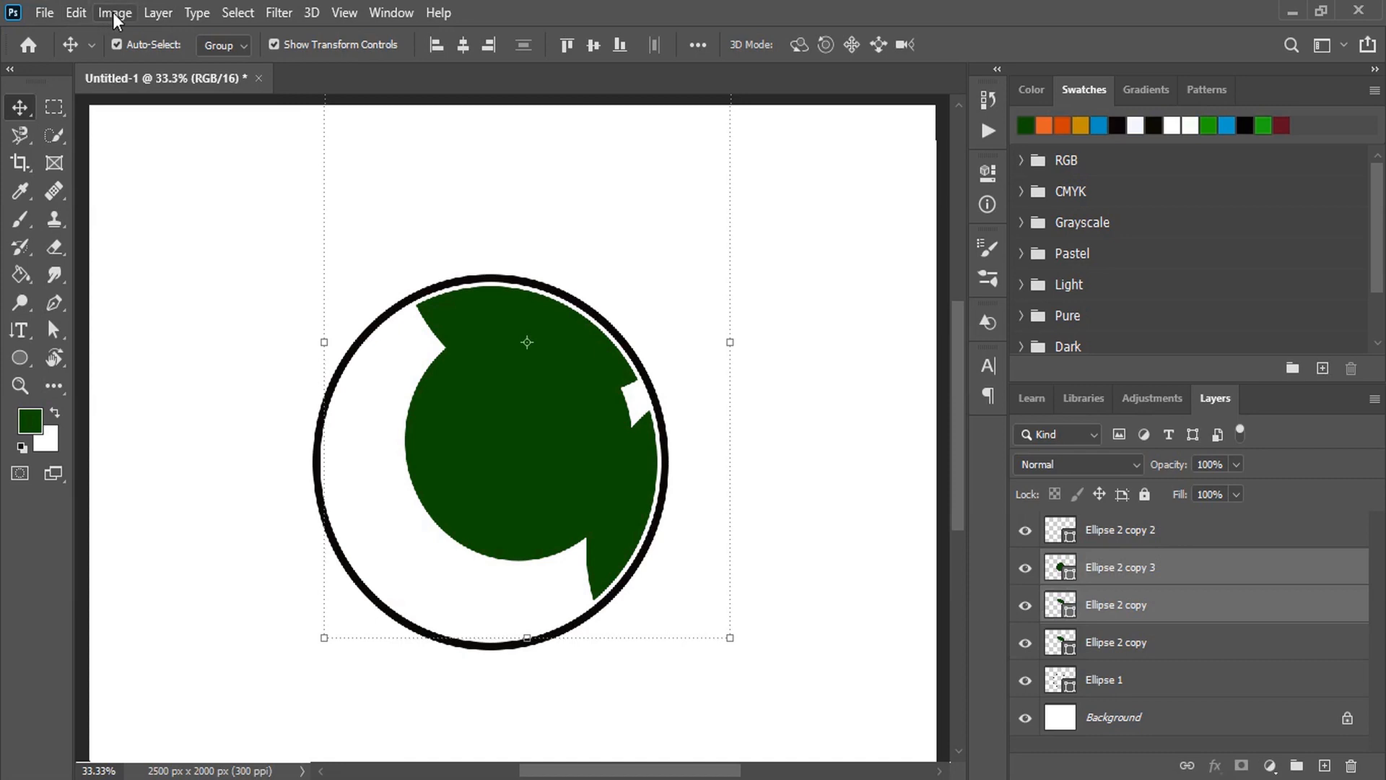
click(157, 12)
mouse_move(345, 617)
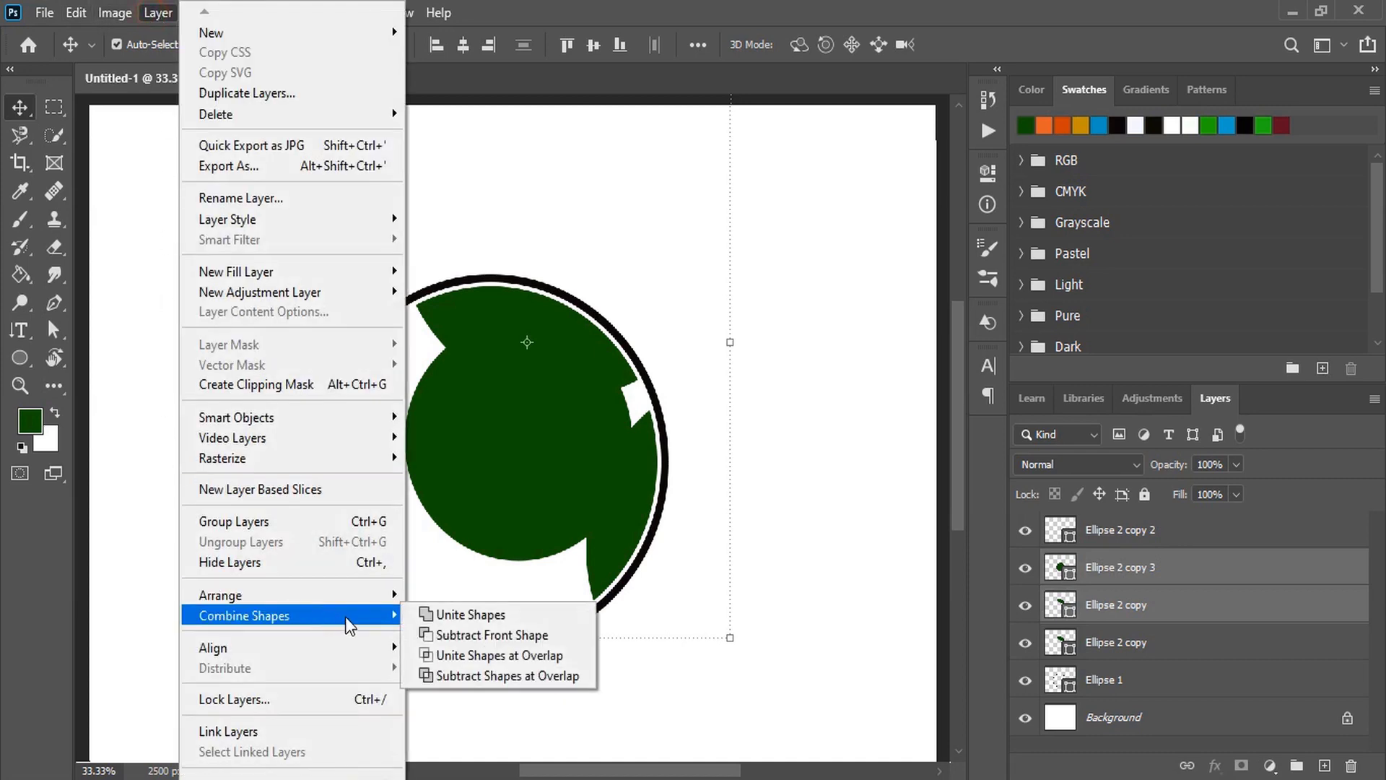
click(475, 657)
click(775, 450)
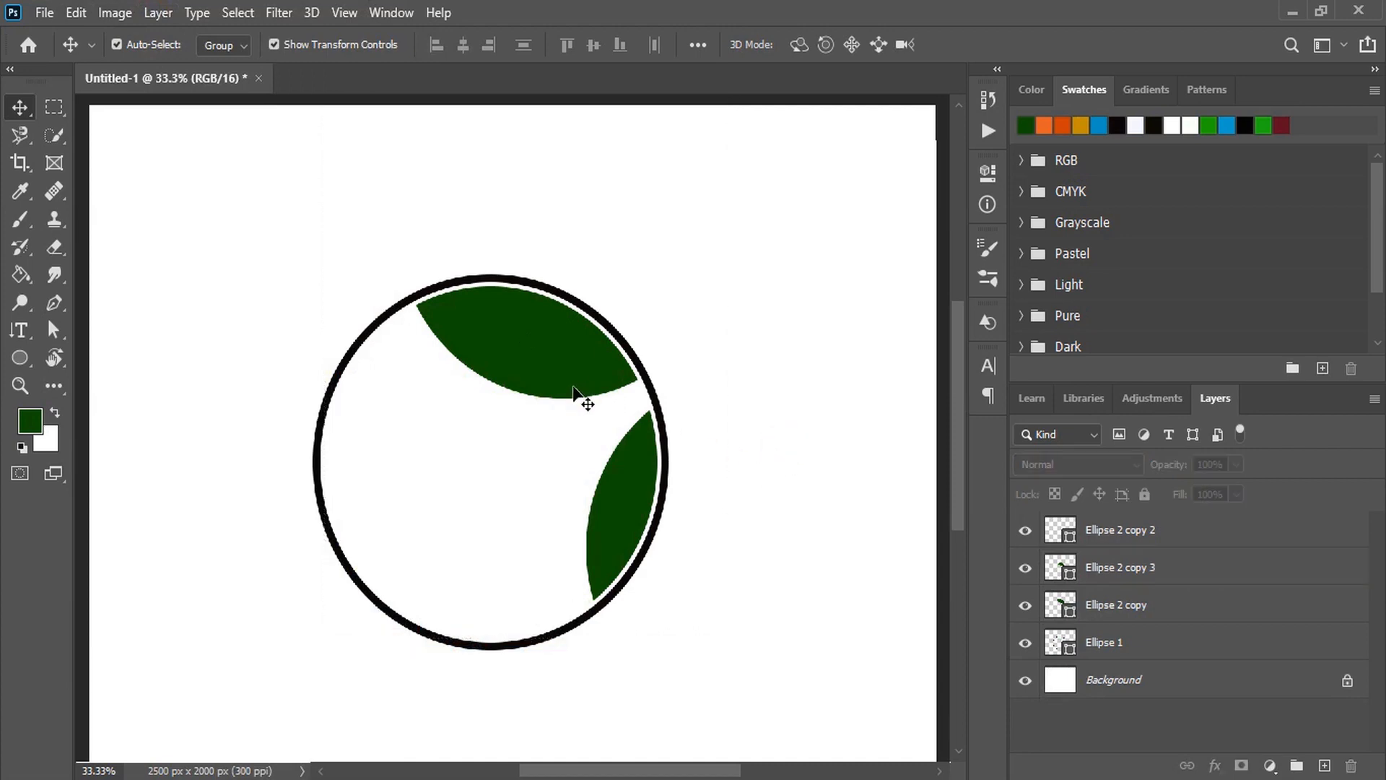
- Recolour the smaller overlap shape inside the upper green segment dark orange
click(520, 366)
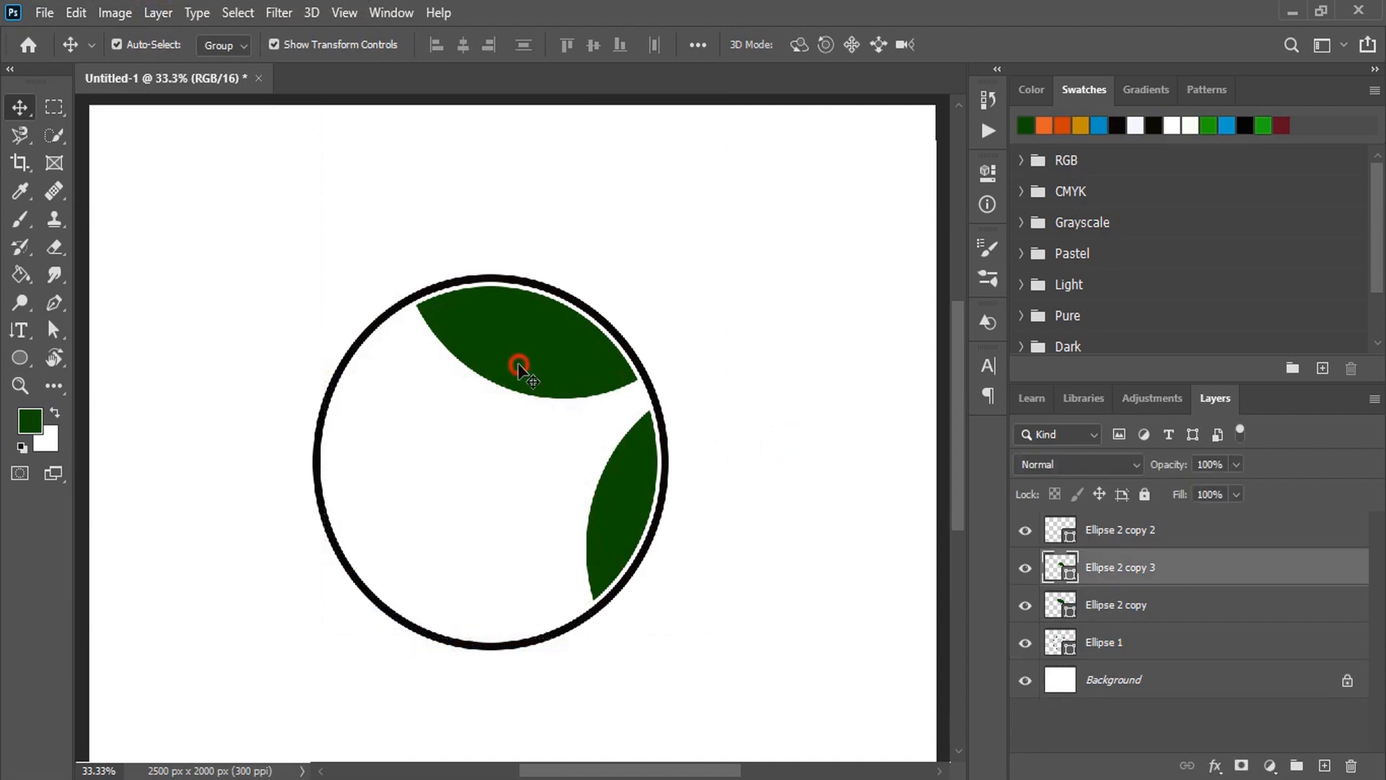
click(1067, 127)
click(779, 385)
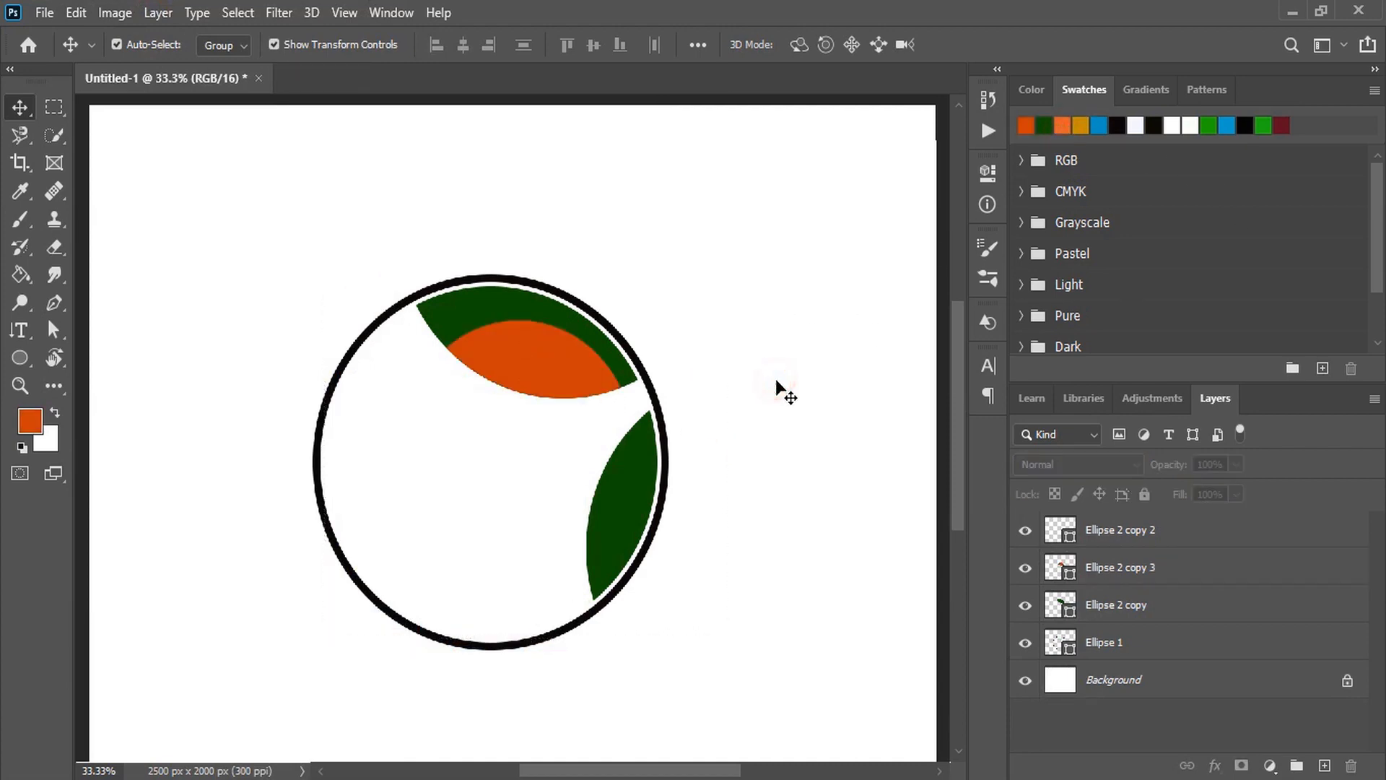
- Draw a closed seven-point Pen shape around the ring's left and lower part, with its inner edge running diagonally between the two green segments
click(52, 304)
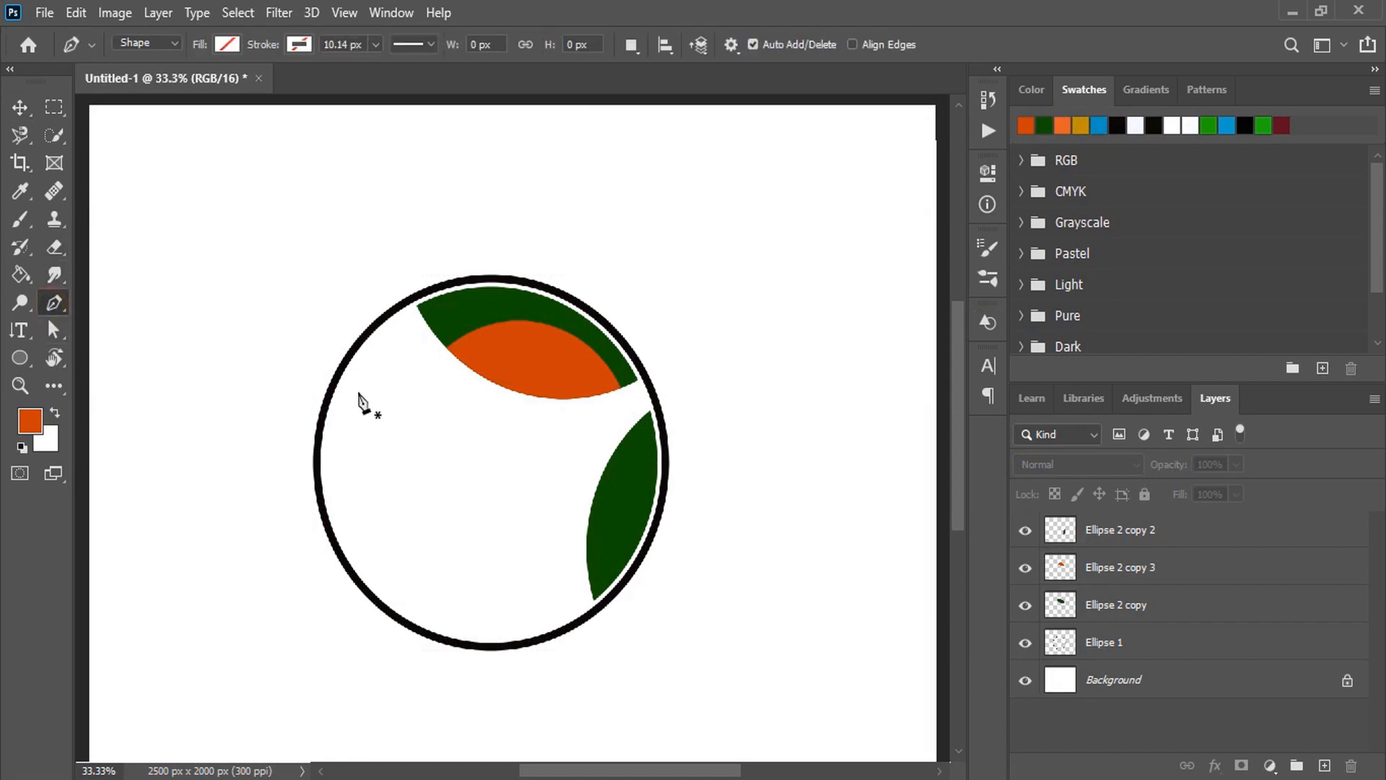
click(414, 321)
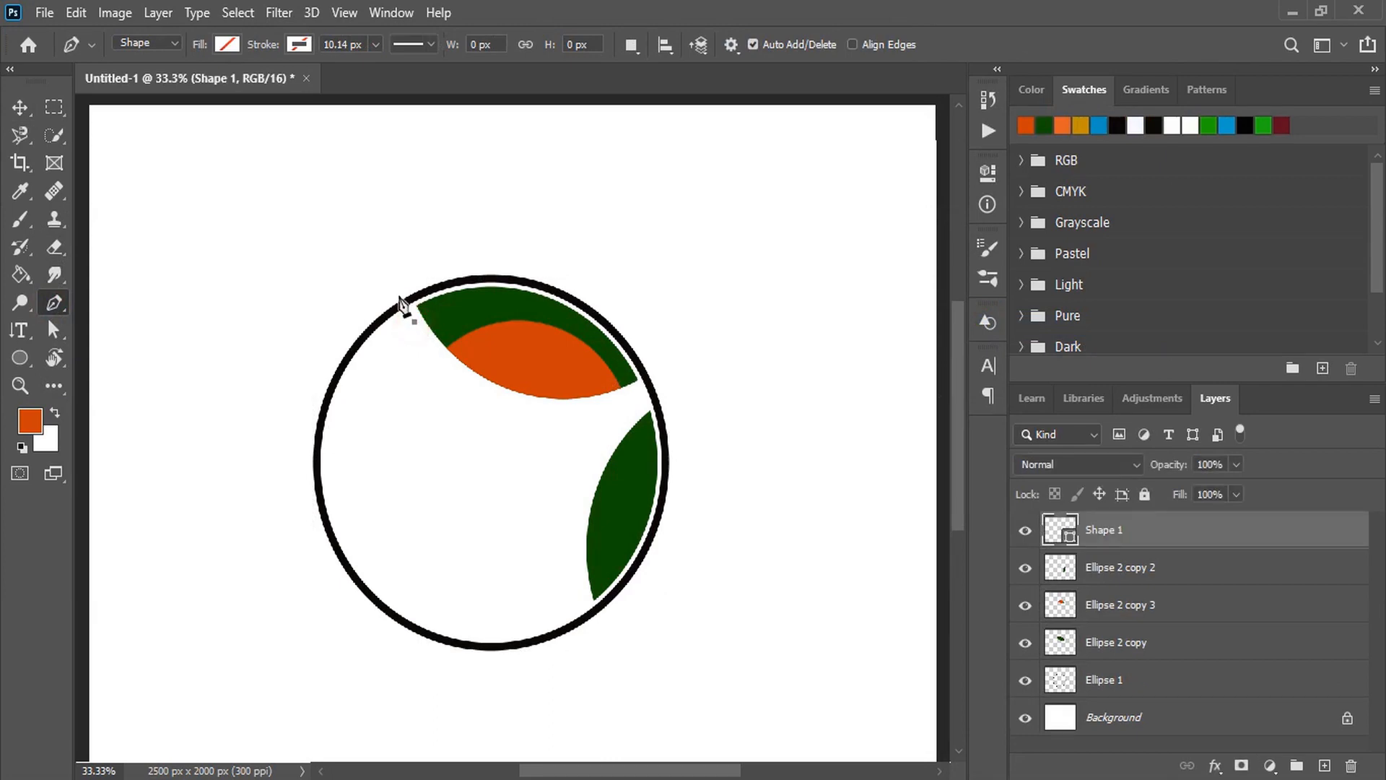
click(399, 296)
click(245, 416)
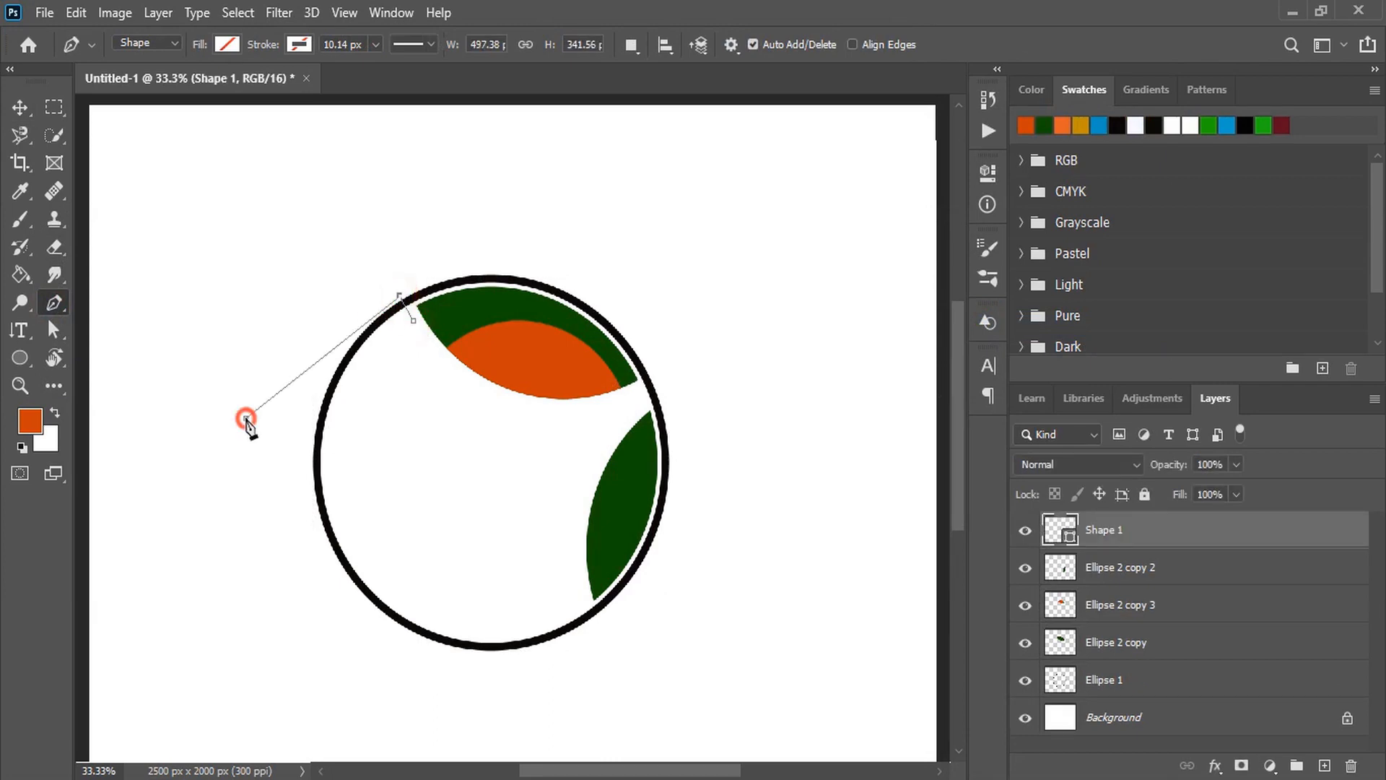
click(244, 657)
click(604, 698)
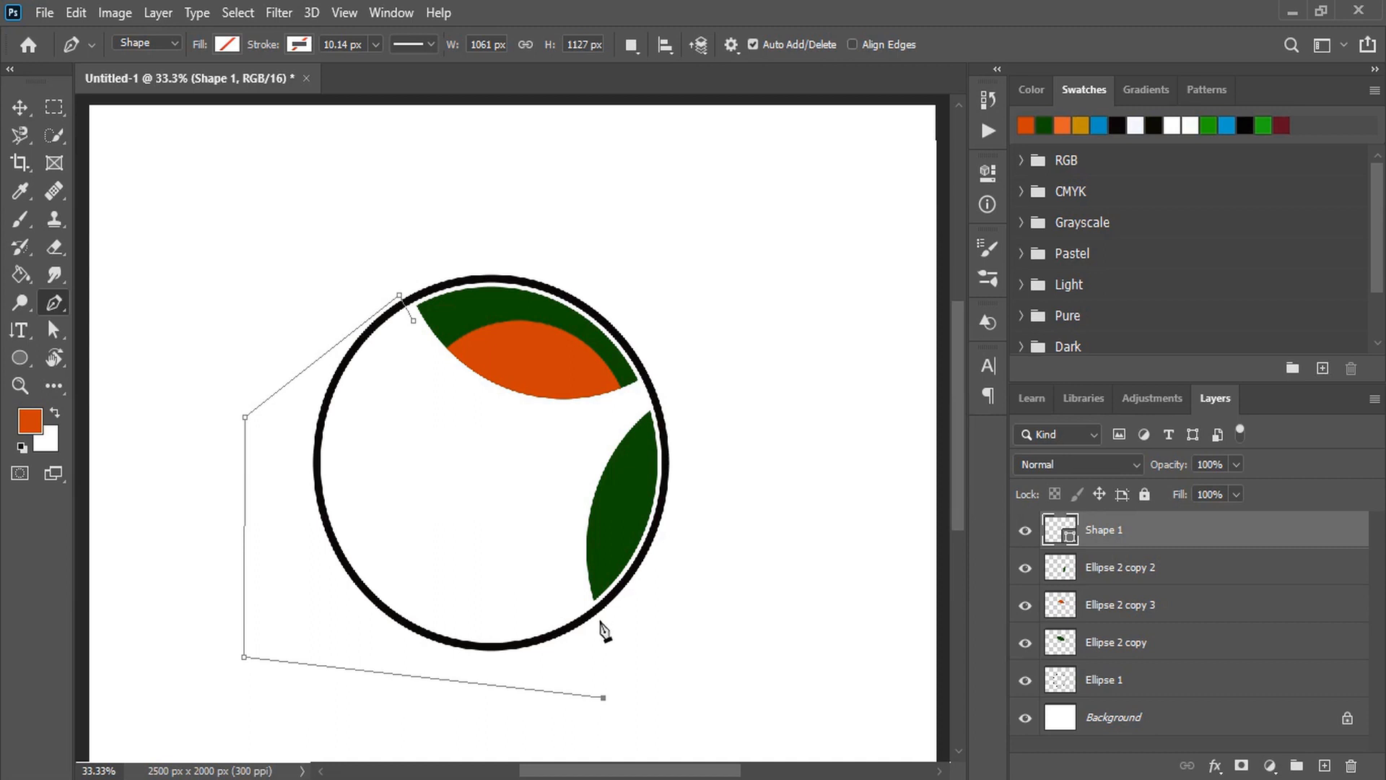
click(597, 620)
click(583, 570)
click(413, 322)
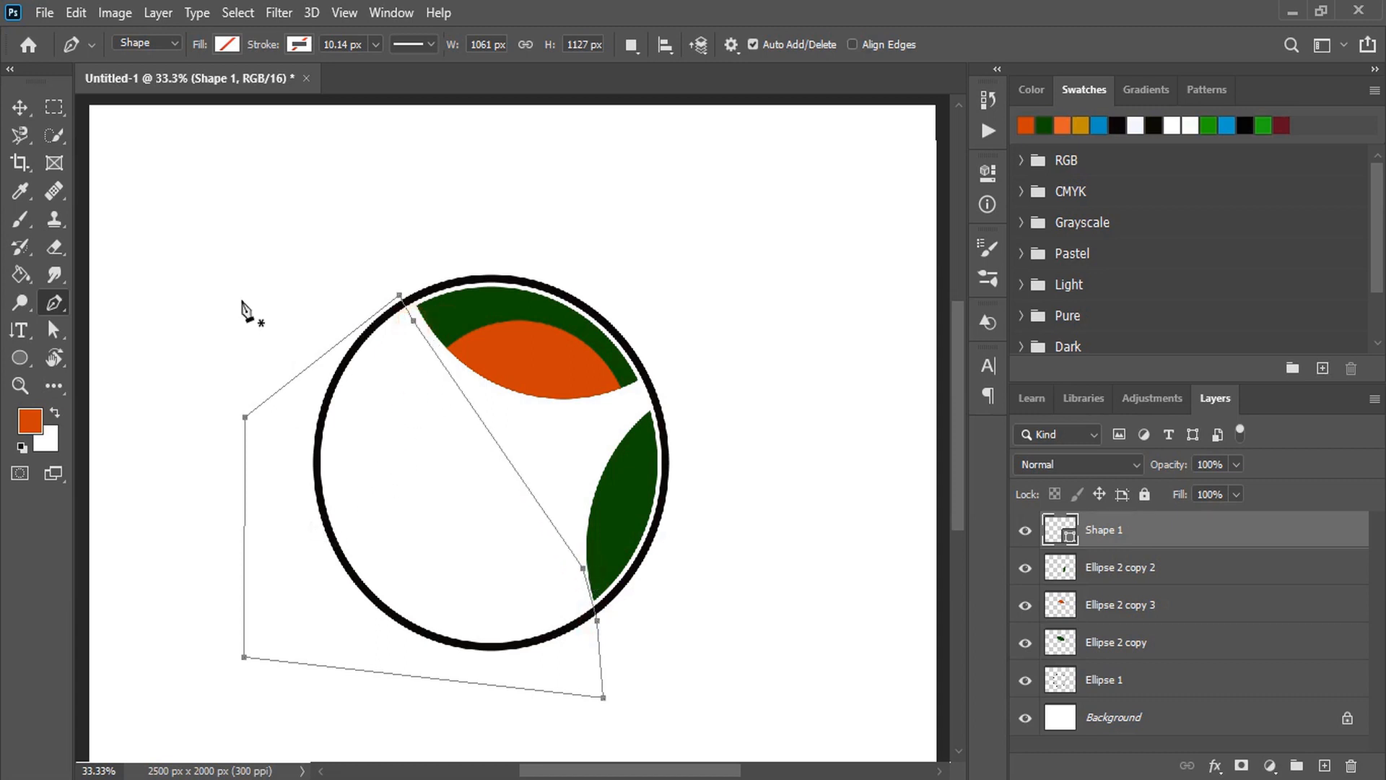
- Fill the Pen-drawn polygon with black
click(225, 45)
click(319, 158)
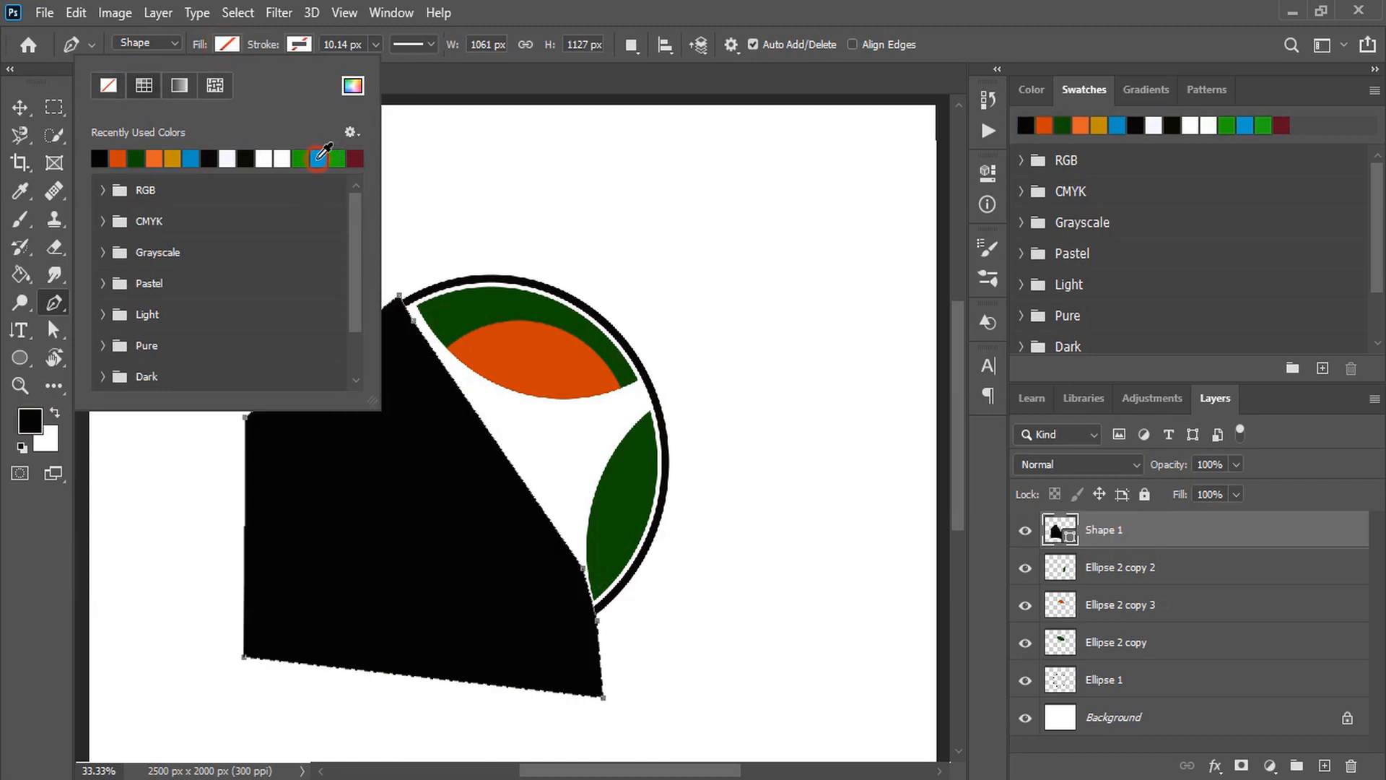
click(20, 106)
click(686, 257)
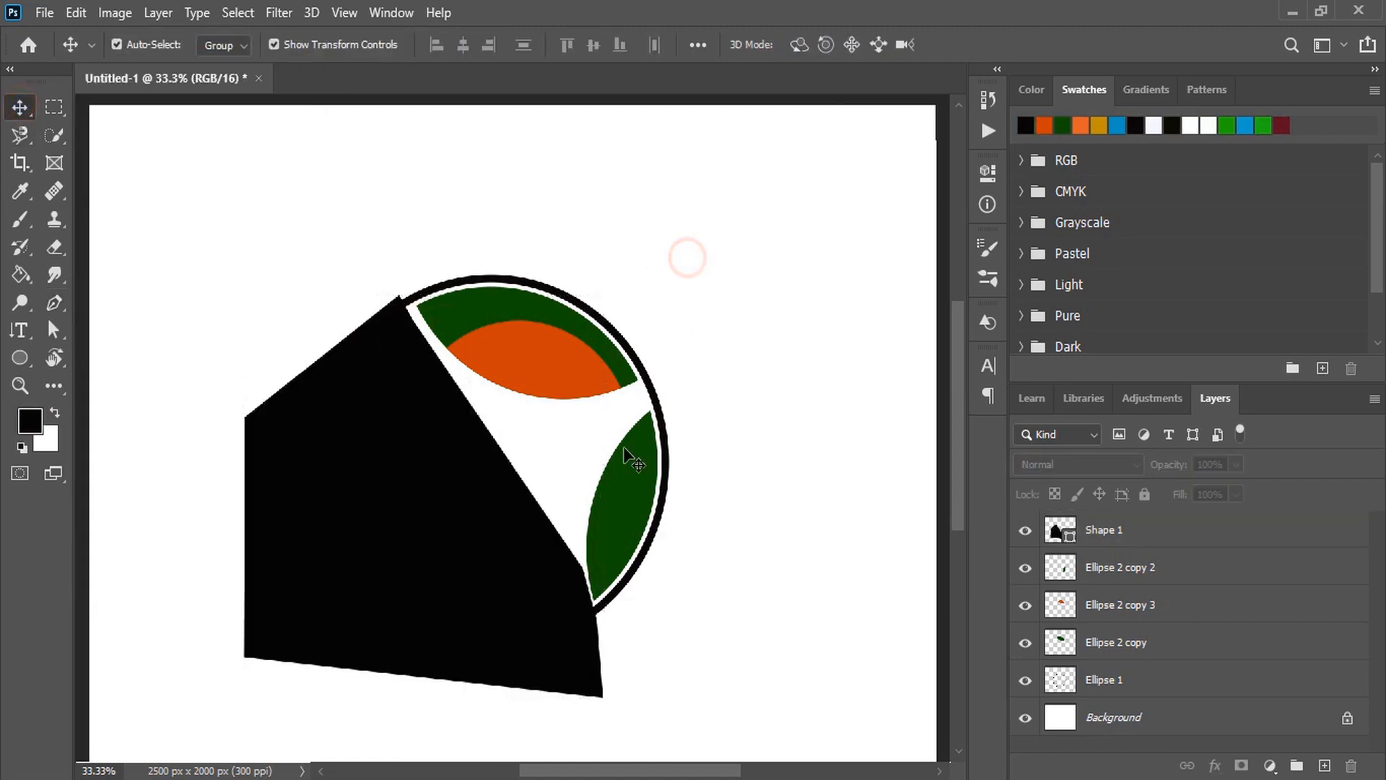
- Rasterize the black polygon's layer, Shape 1
click(377, 470)
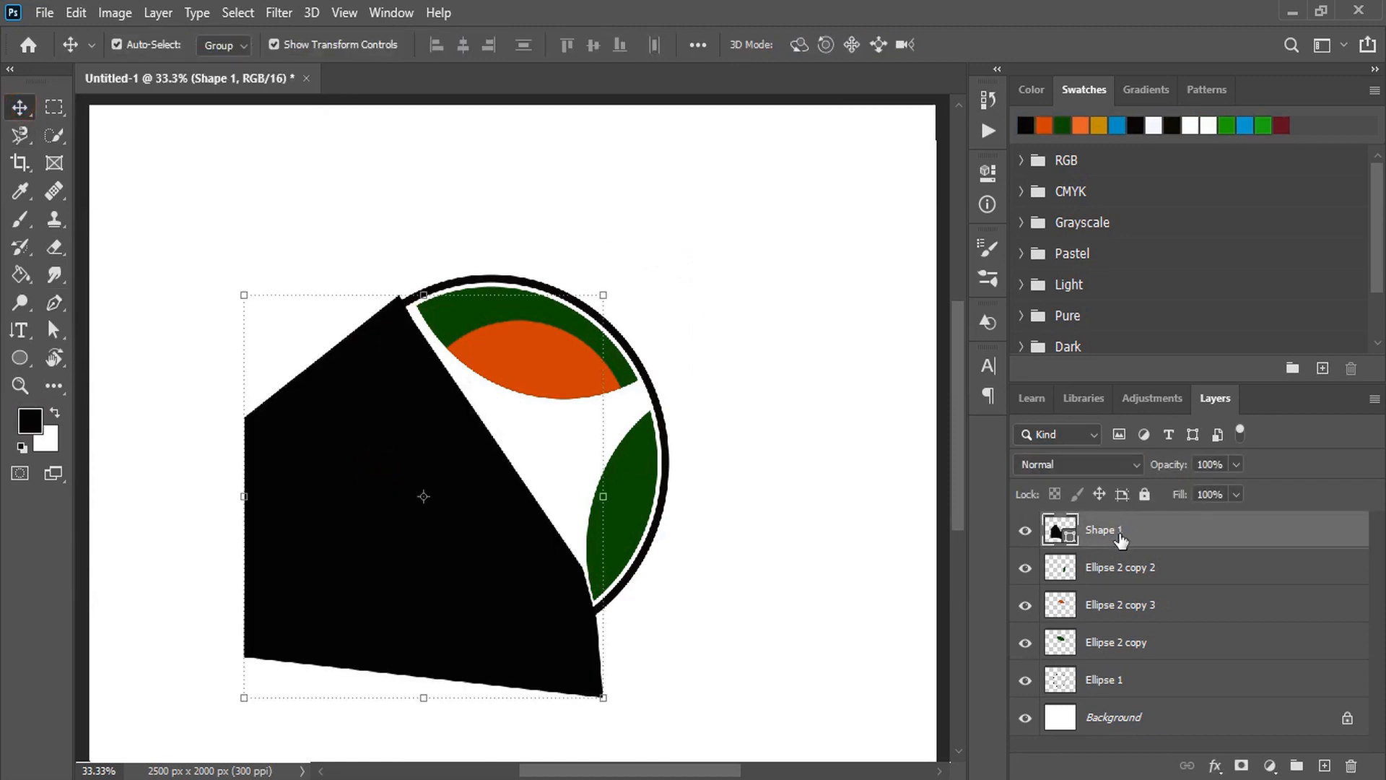
right_click(1119, 536)
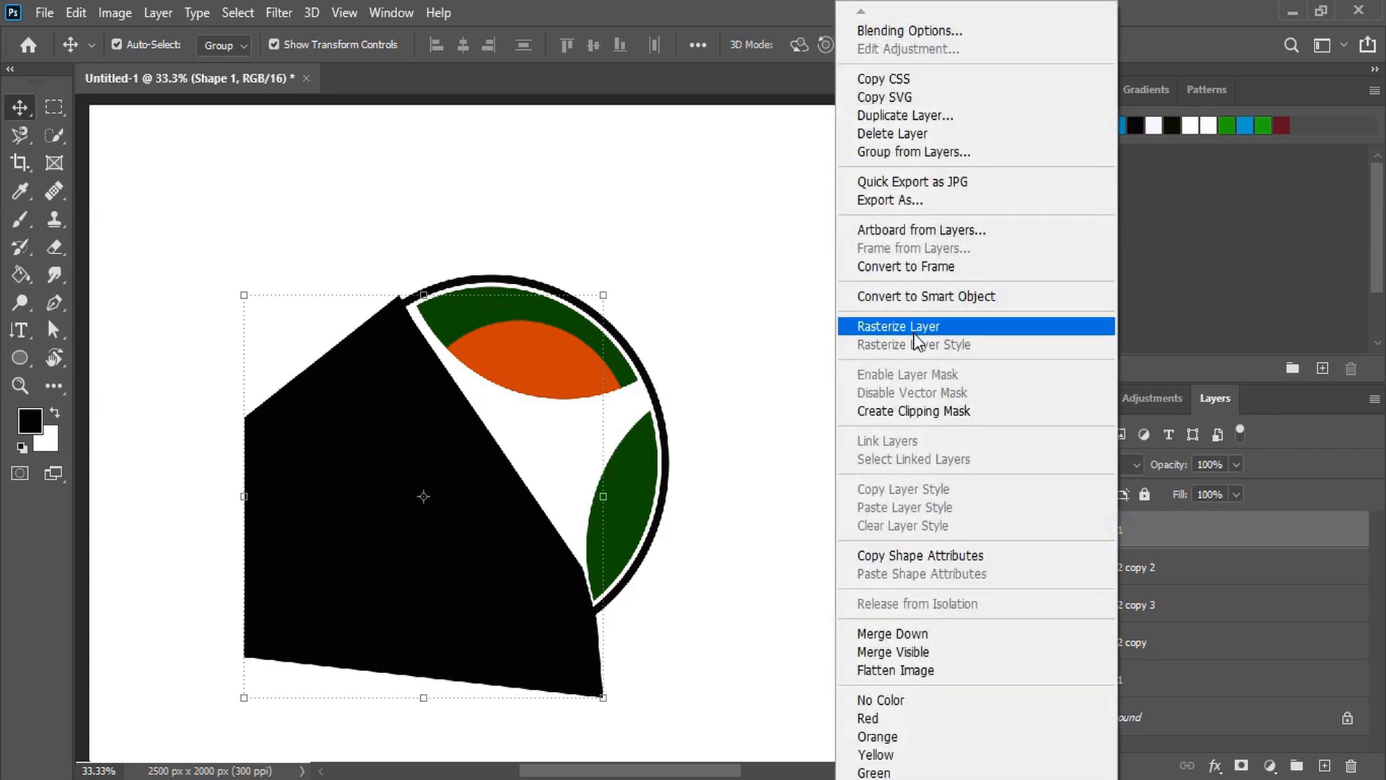
click(916, 327)
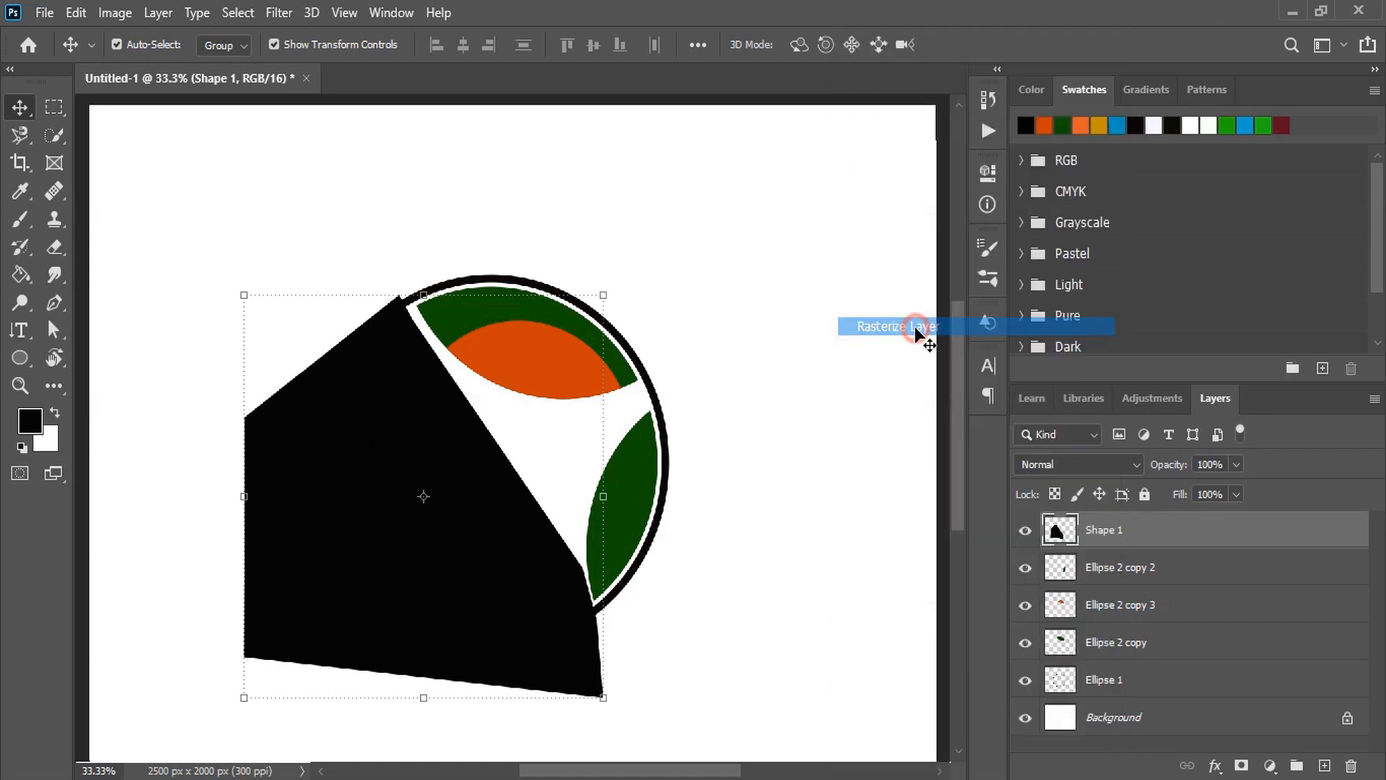
- Select the whole area of the black polygon with the Quick Selection tool
click(752, 354)
click(357, 413)
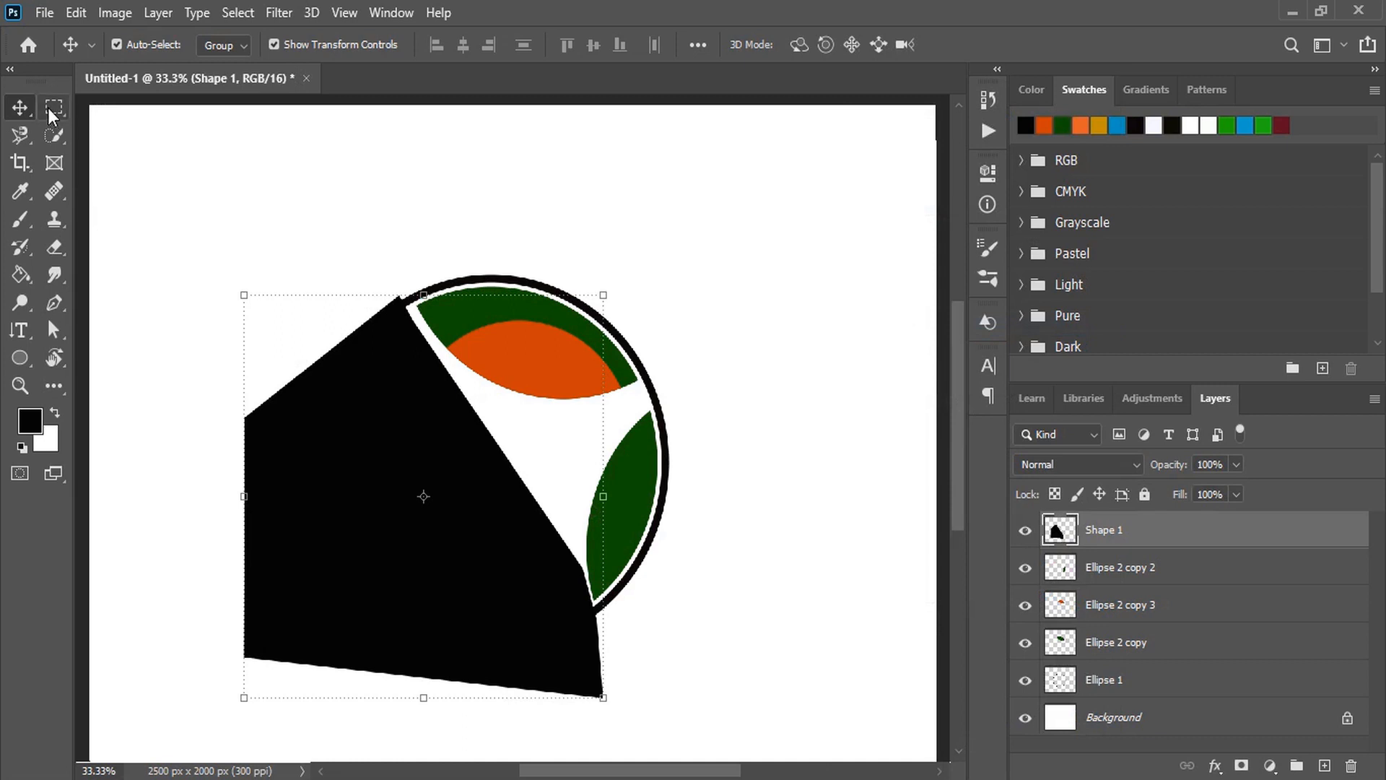
click(52, 136)
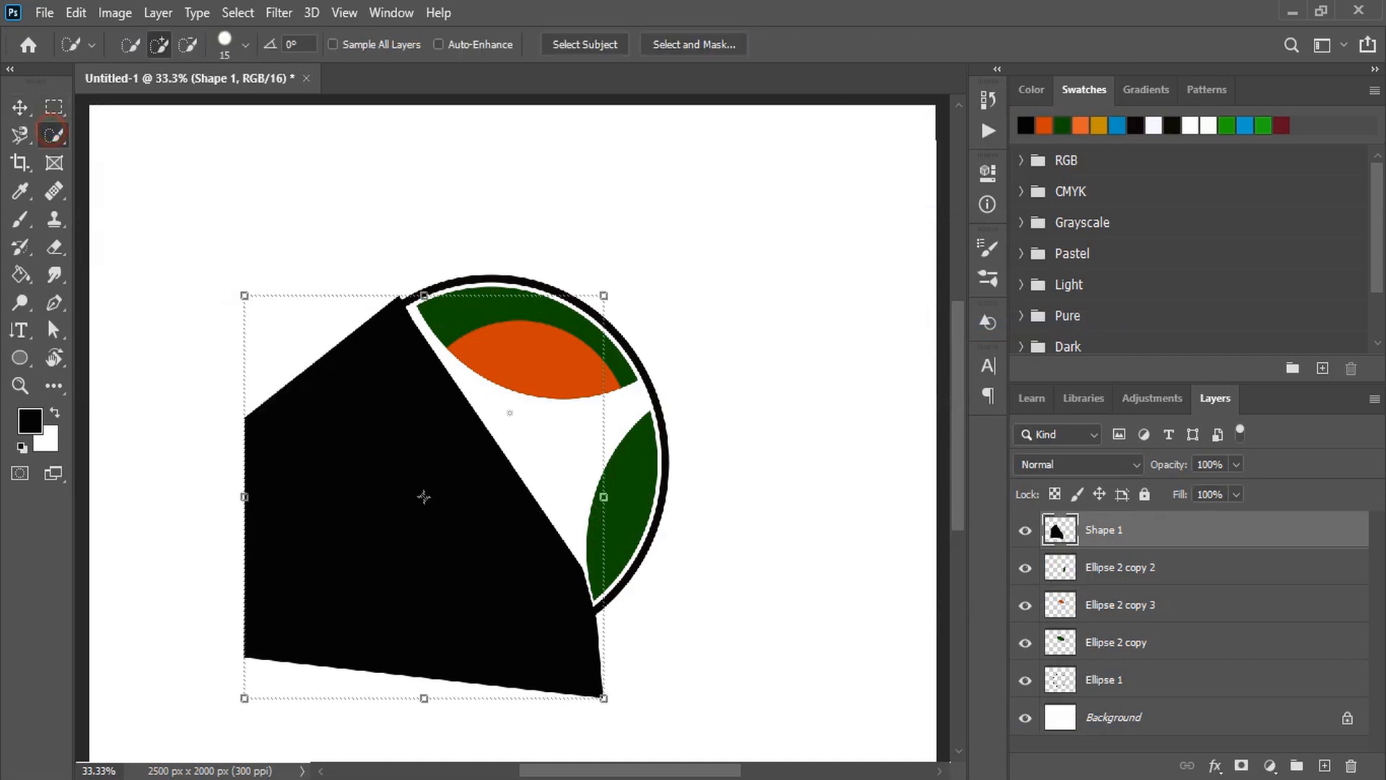
click(382, 441)
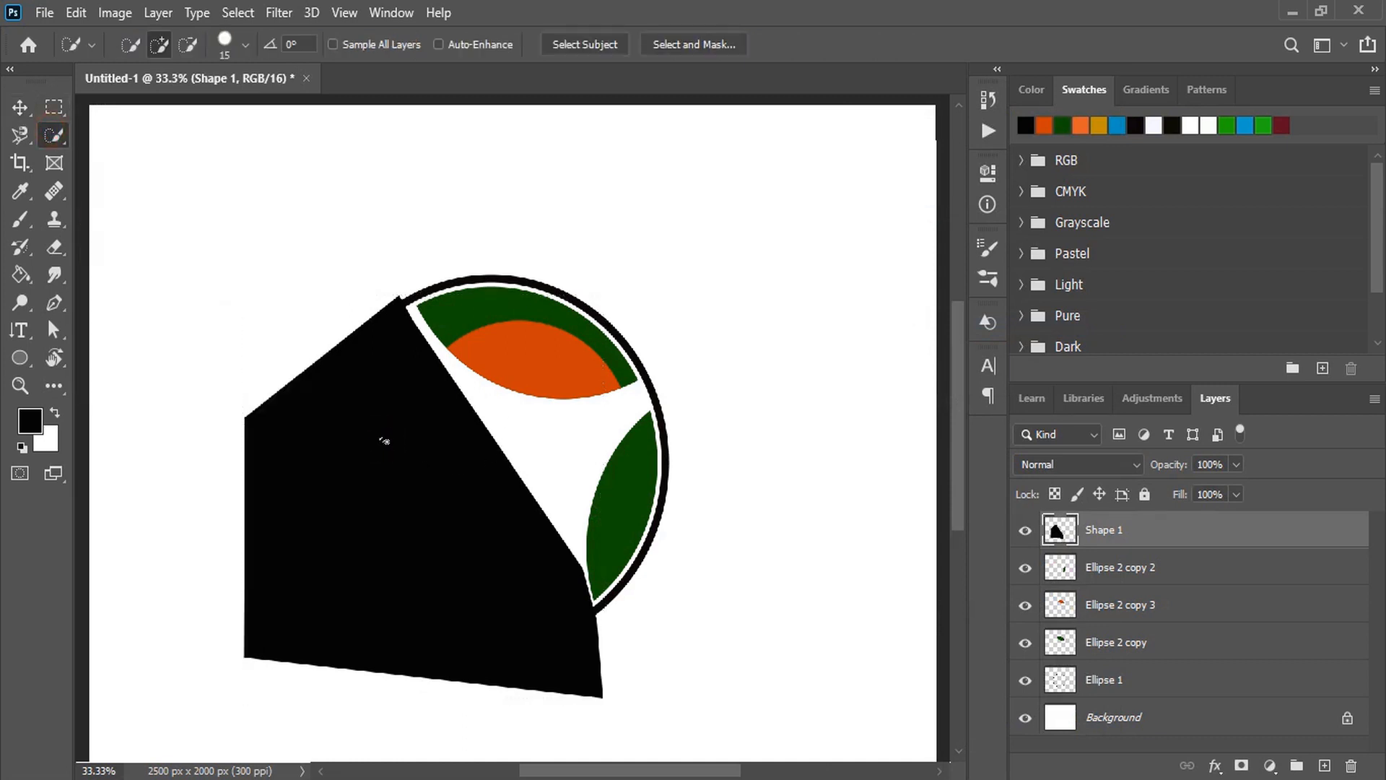
click(505, 548)
- Delete the part of the black ring on the Ellipse 1 layer inside the polygon selection, and deselect
click(20, 107)
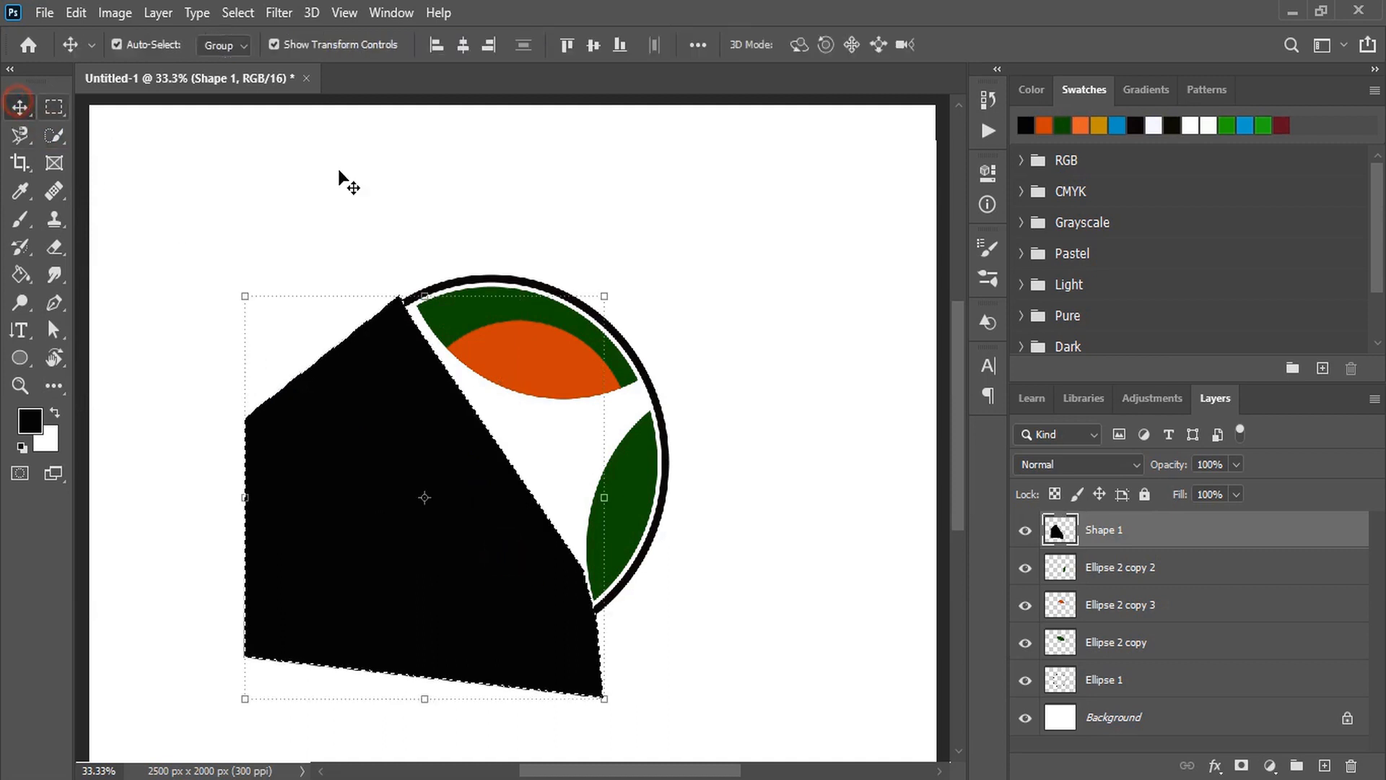
click(681, 254)
click(627, 346)
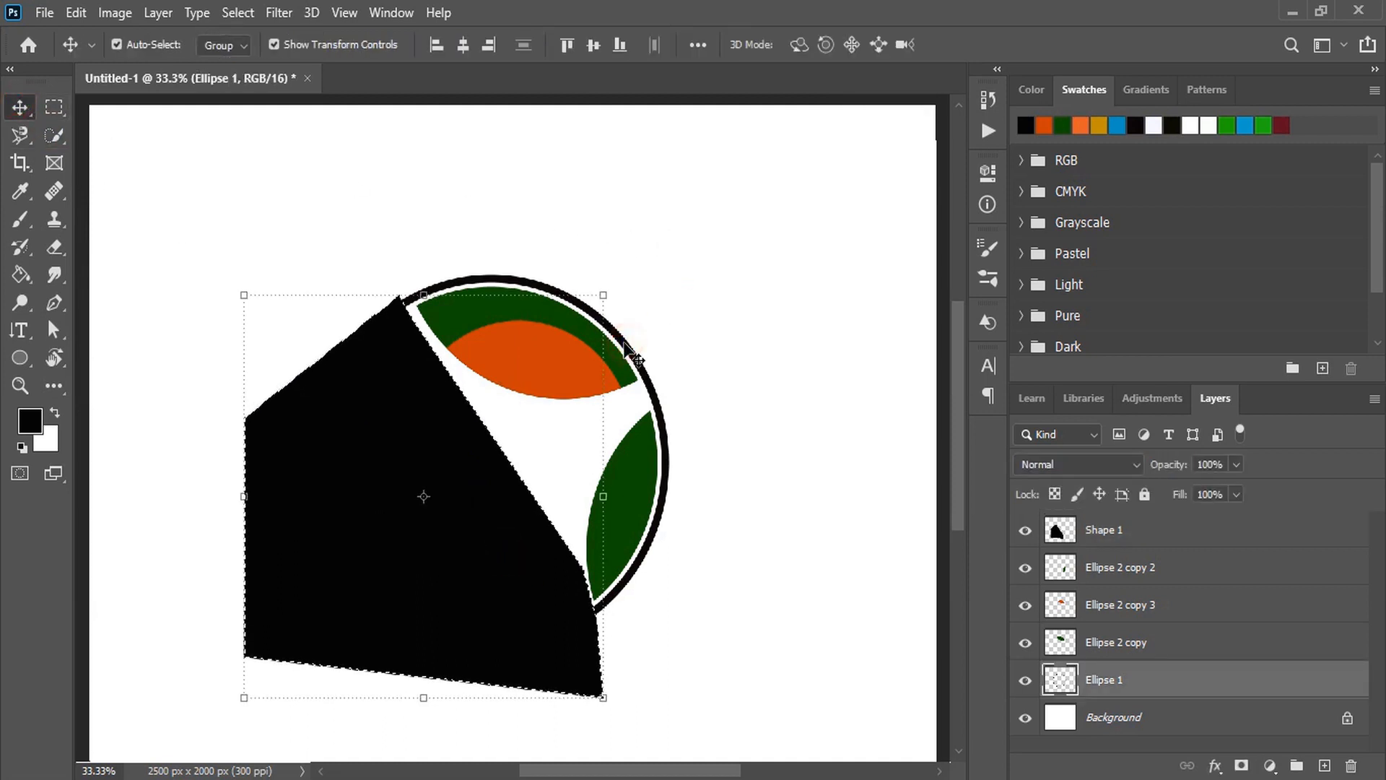
key(Delete)
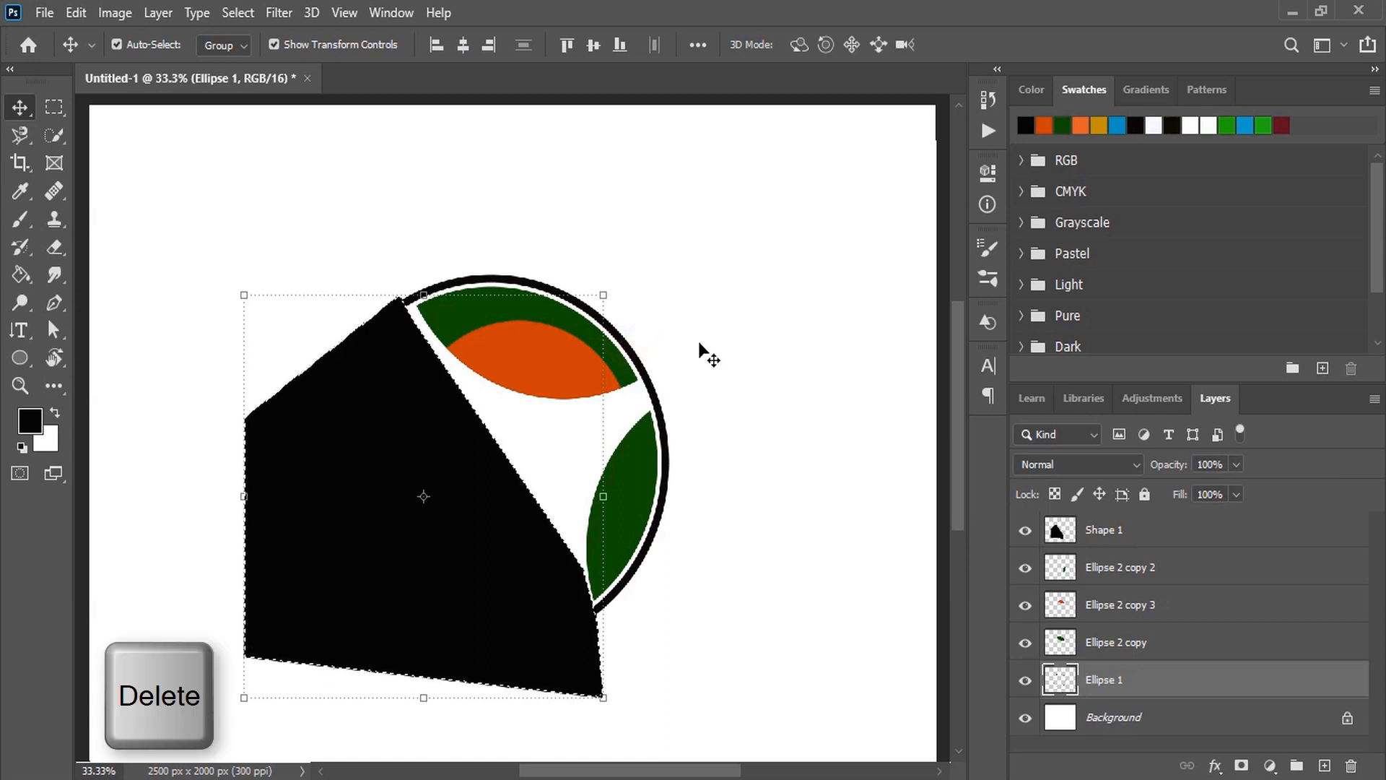
key(ctrl+d)
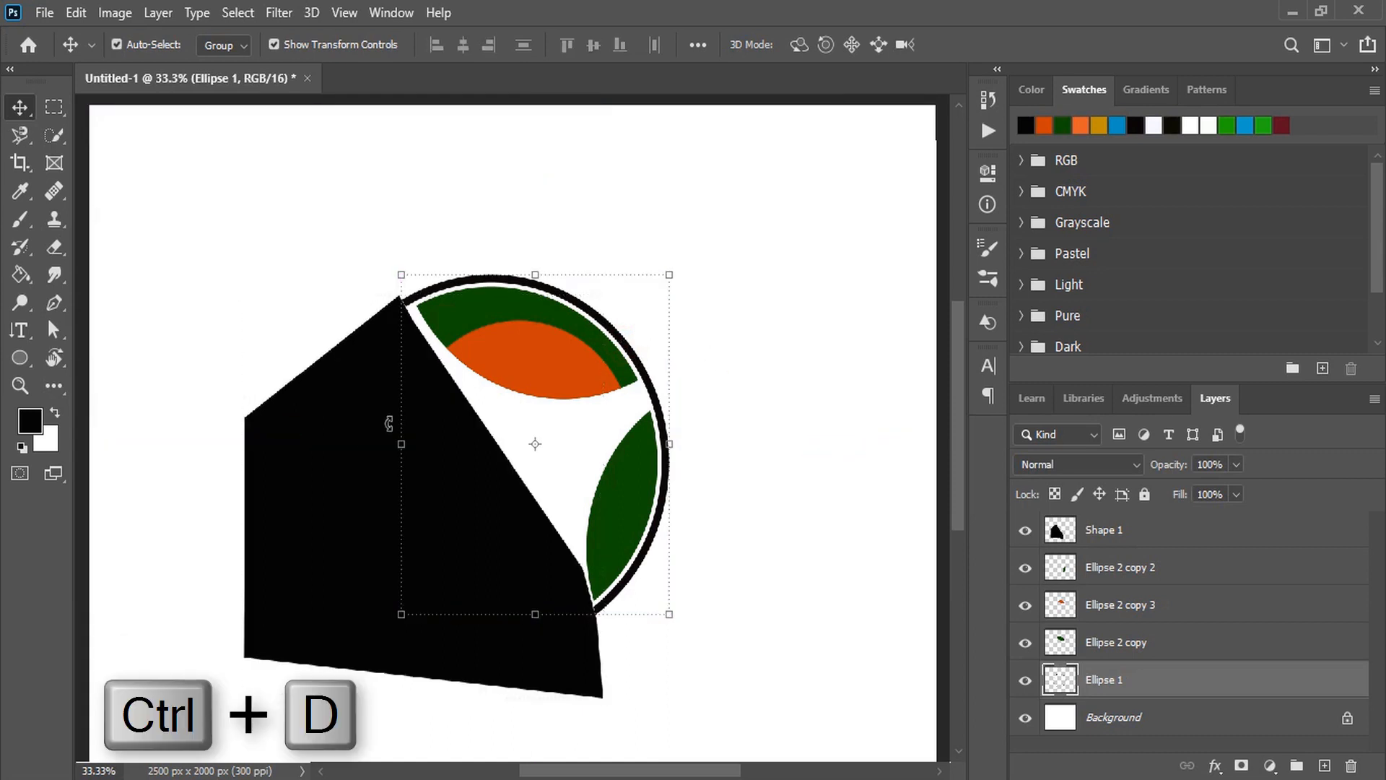
- Move the black polygon away from the ring and delete it
drag(343, 442, 258, 505)
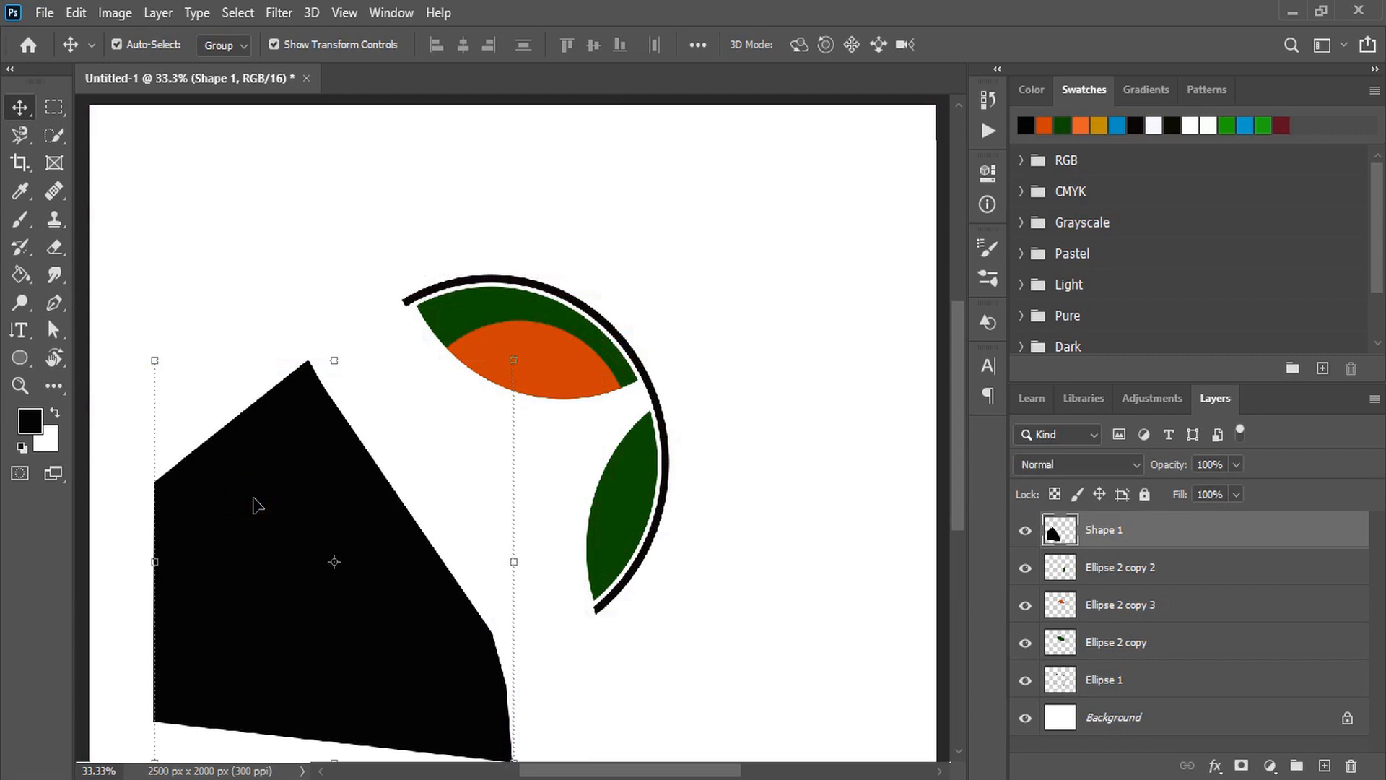
key(Delete)
click(421, 451)
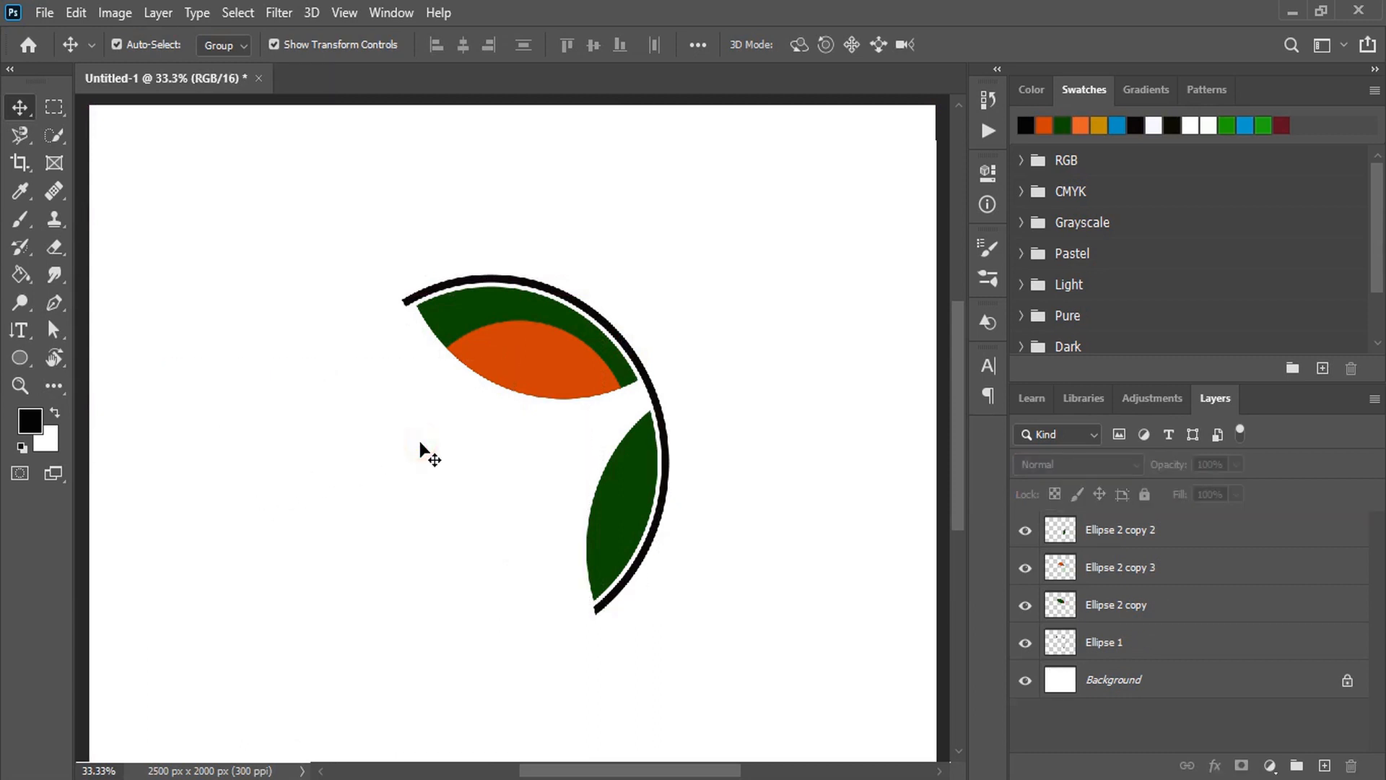
- Duplicate the lower green segment, then shrink and rotate the copy into a small slanted leaf just below the orange shape
scroll(421, 452, down, 1)
click(618, 468)
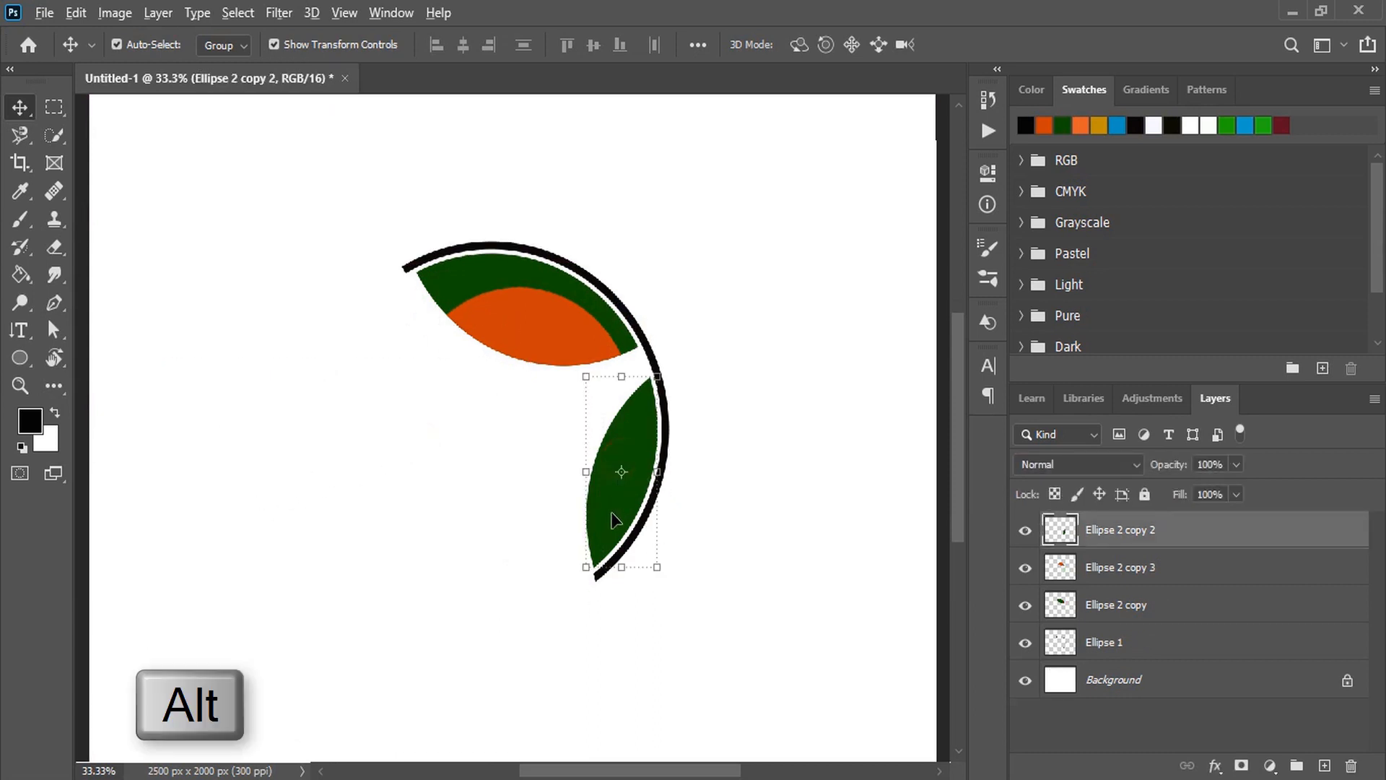
drag(612, 520, 539, 491)
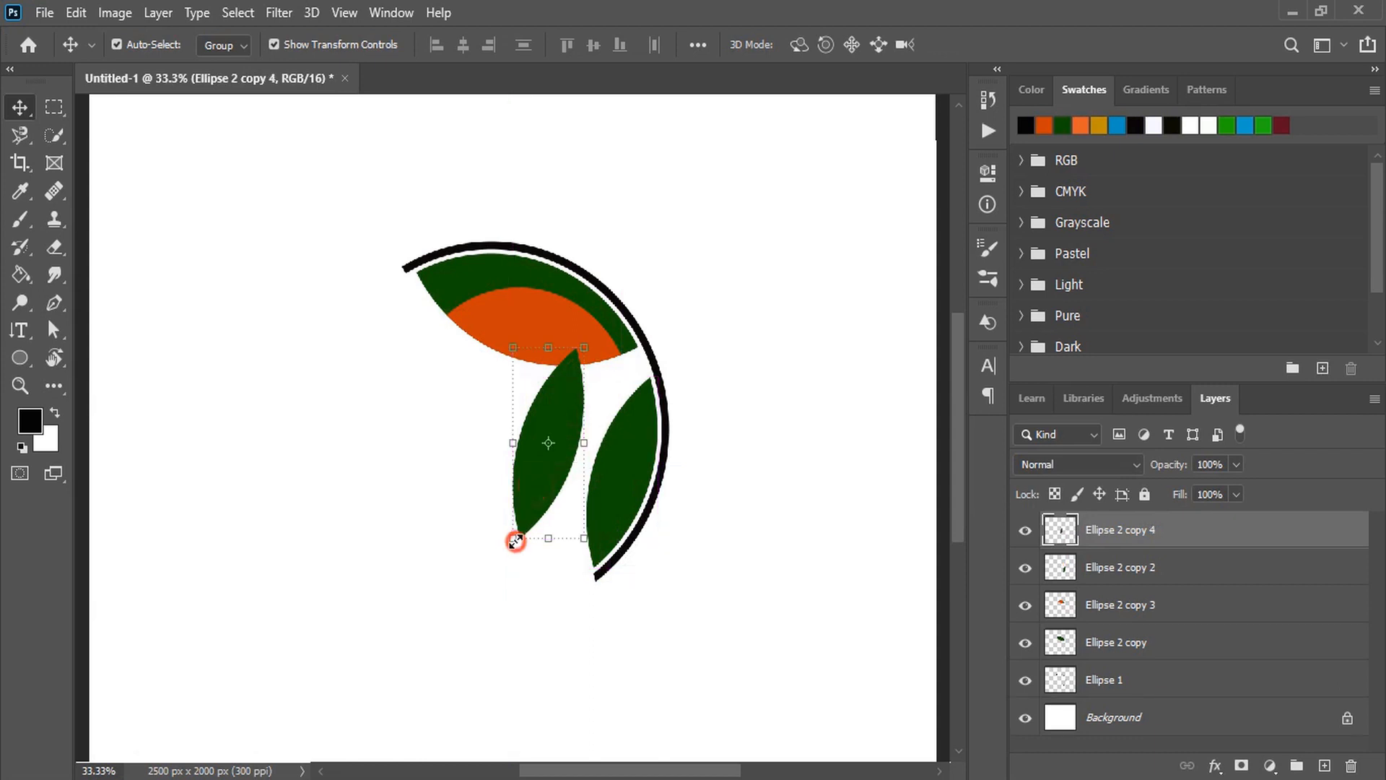
drag(515, 541, 542, 467)
drag(602, 352, 620, 380)
click(1006, 45)
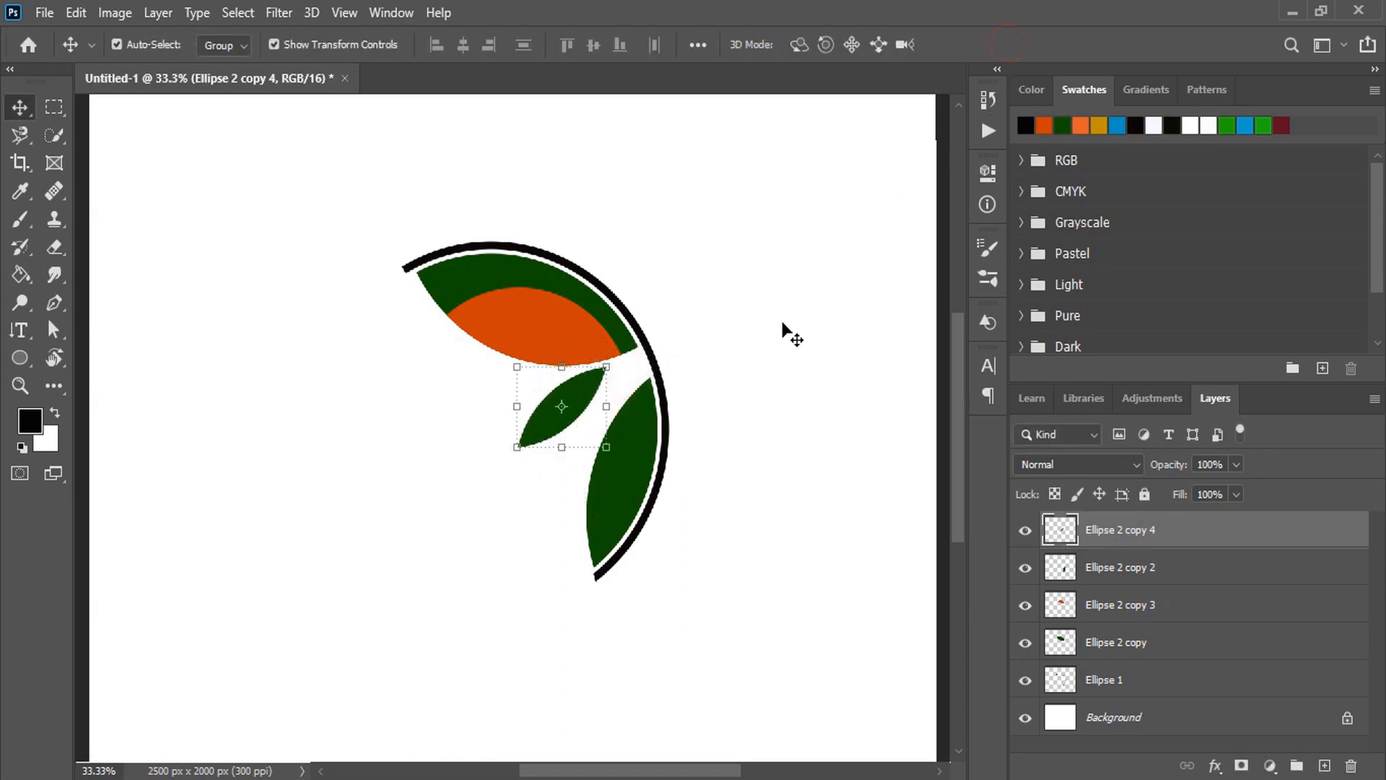
click(757, 362)
- Move the small green leaf up against the orange shape's lower edge and rotate it 19.36° so their tips meet
click(578, 404)
drag(578, 404, 574, 386)
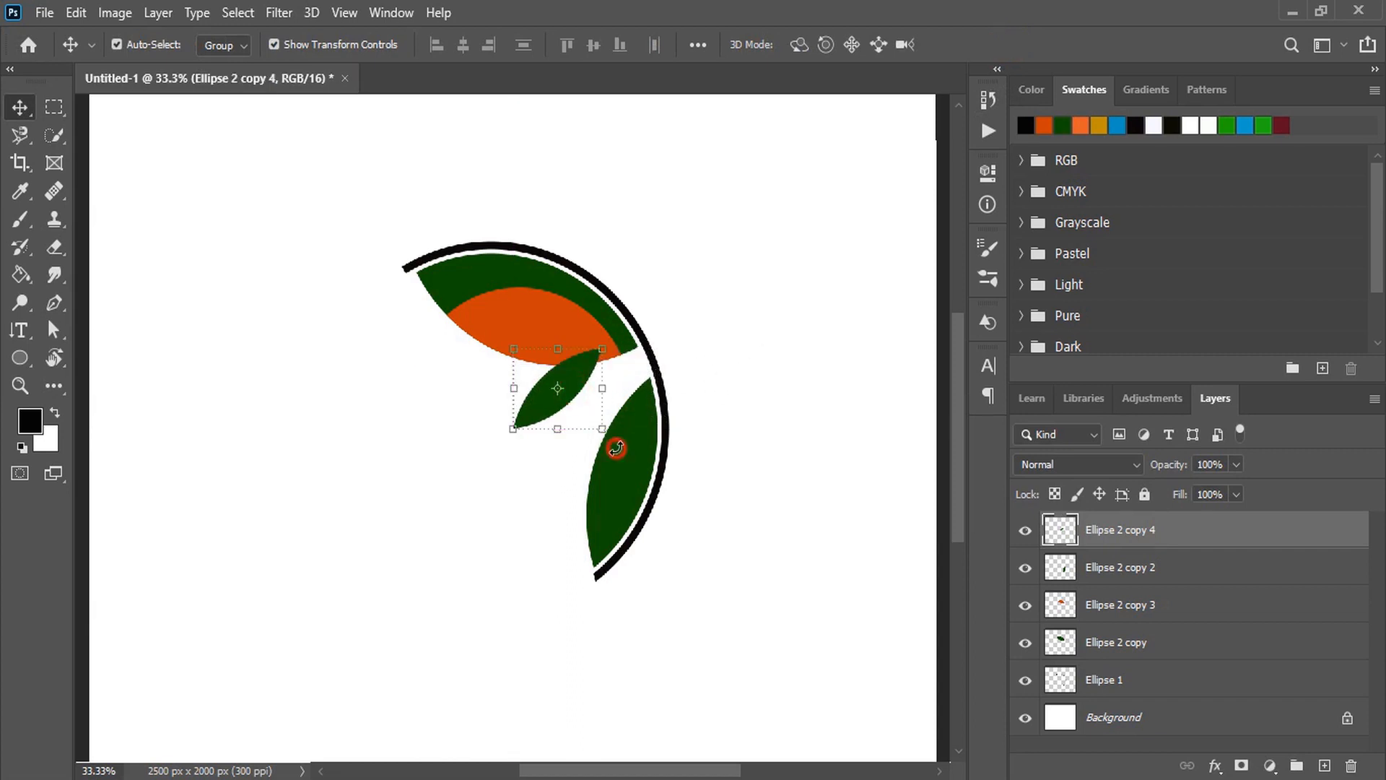
drag(616, 449, 589, 456)
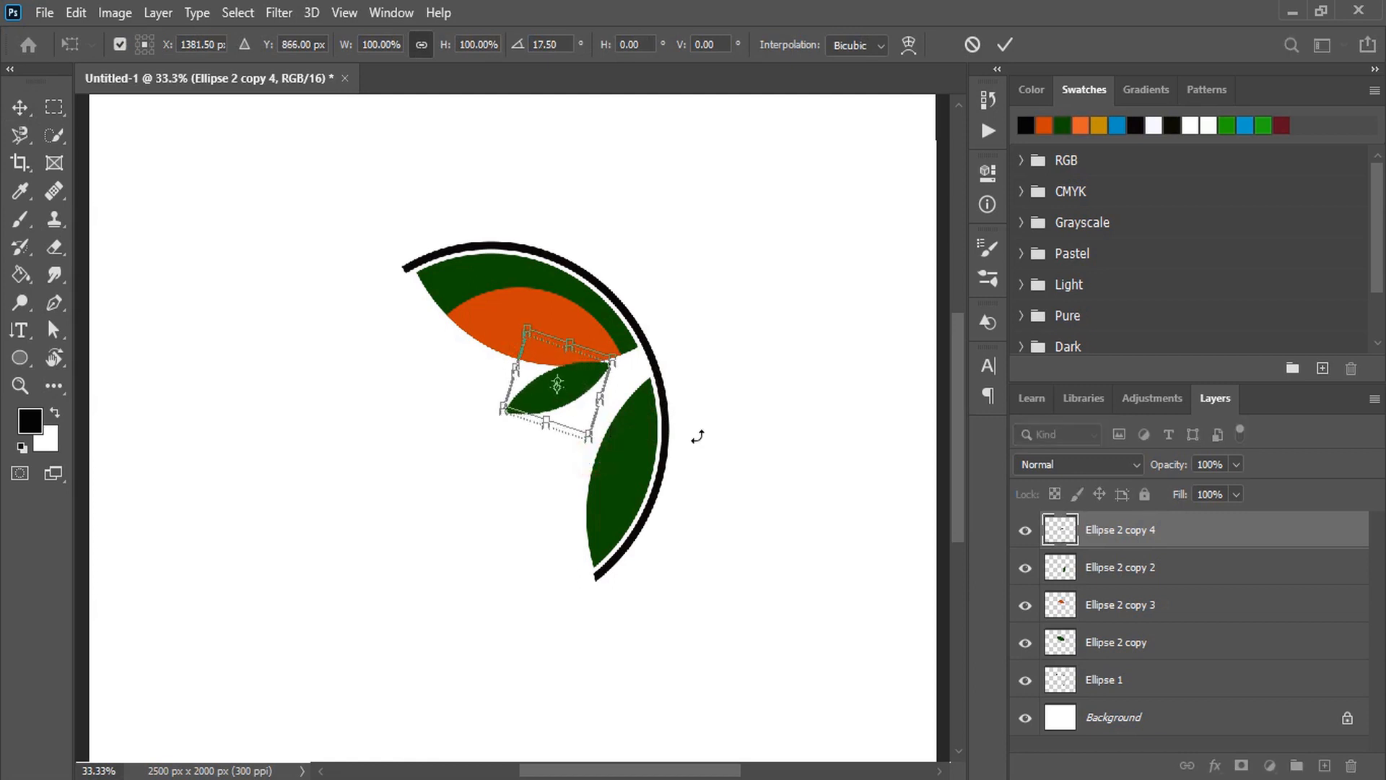
key(Up)
key(Up)
key(Up)
key(ctrl+plus)
key(ctrl+plus)
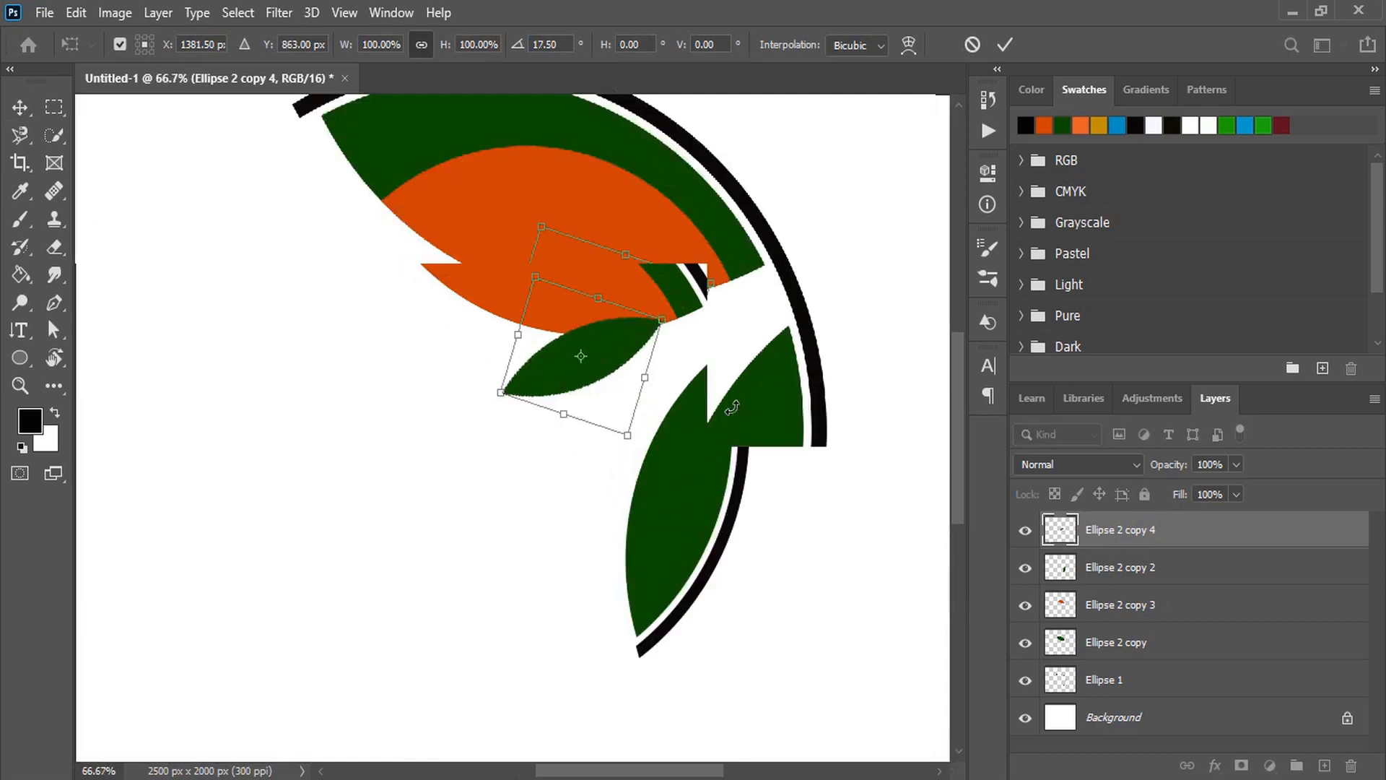
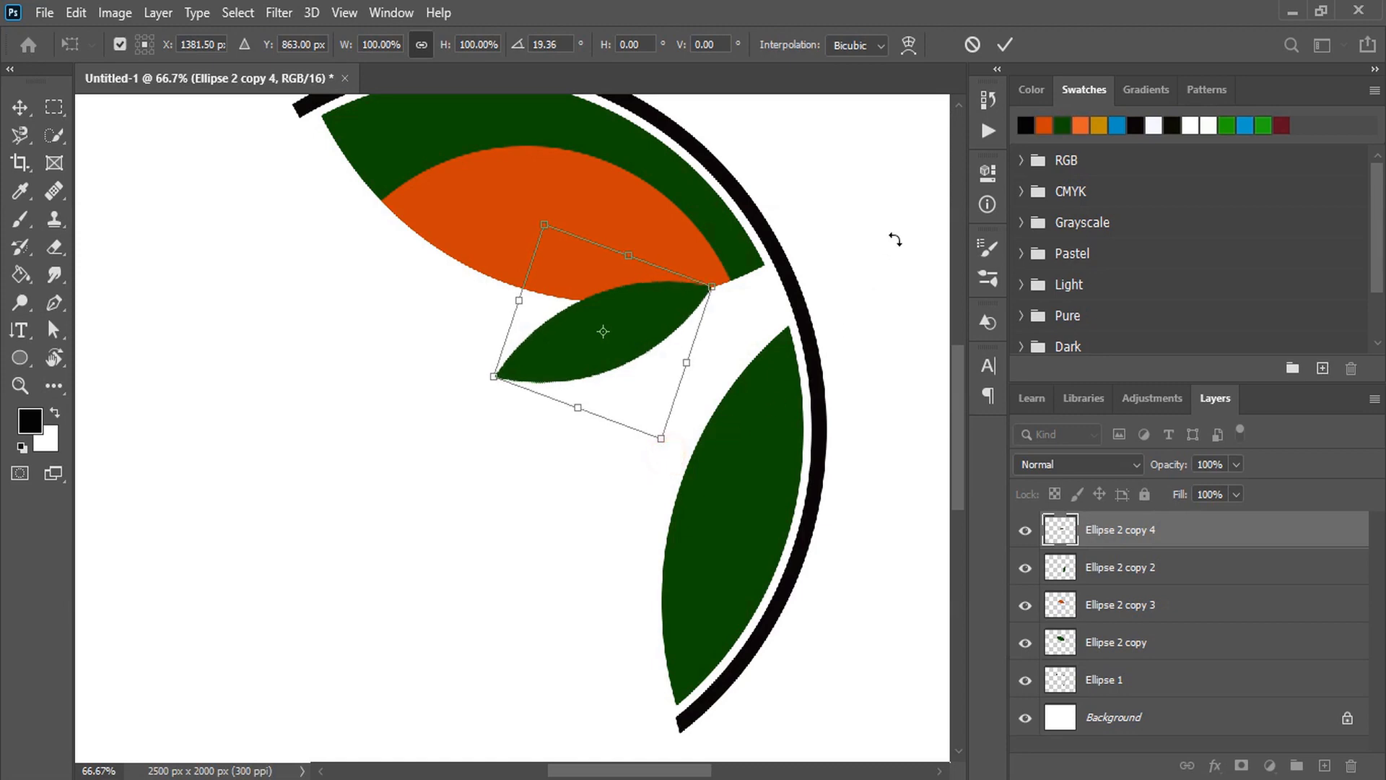
click(1006, 44)
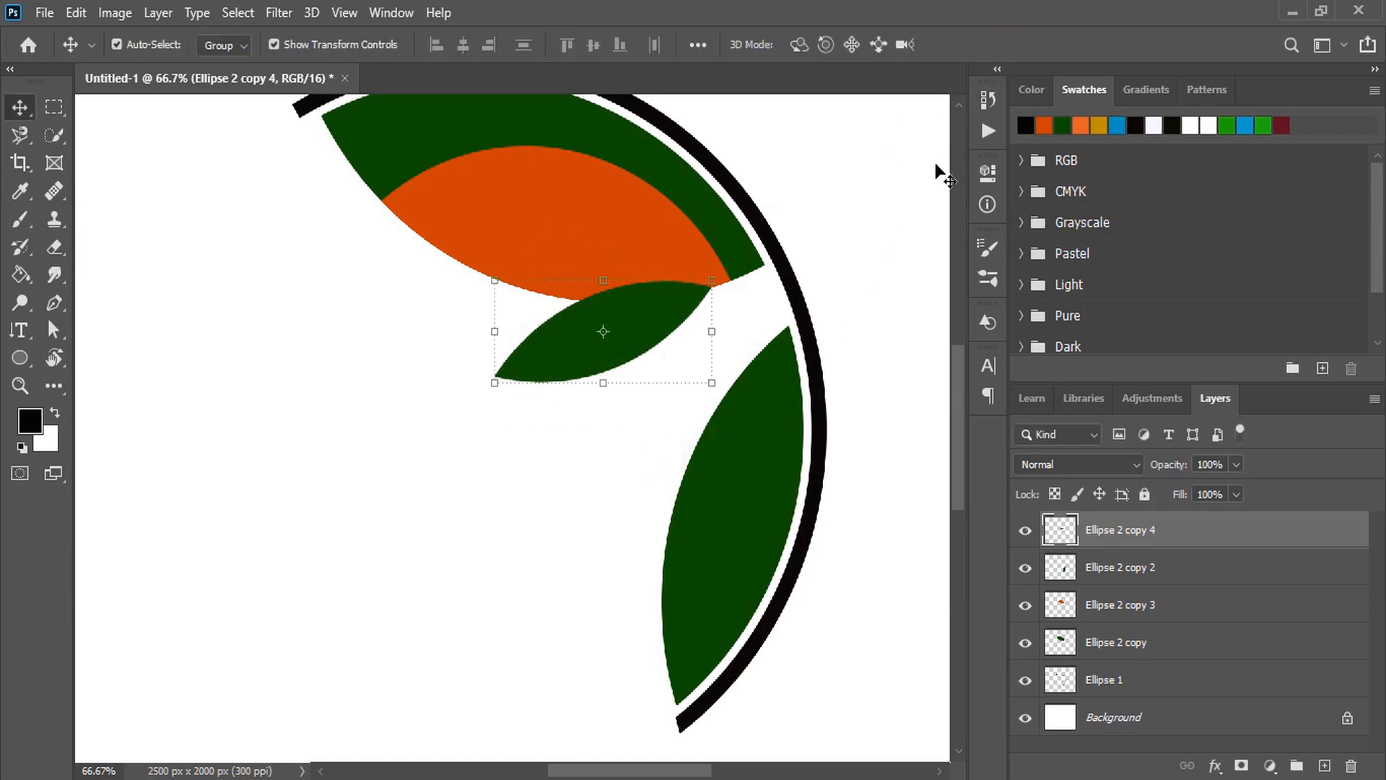
click(464, 467)
- Draw an open curved Pen shape, about 236 by 360 px, from the arc's outer edge up and leftward as an antenna
key(ctrl+minus)
key(ctrl+minus)
key(ctrl+minus)
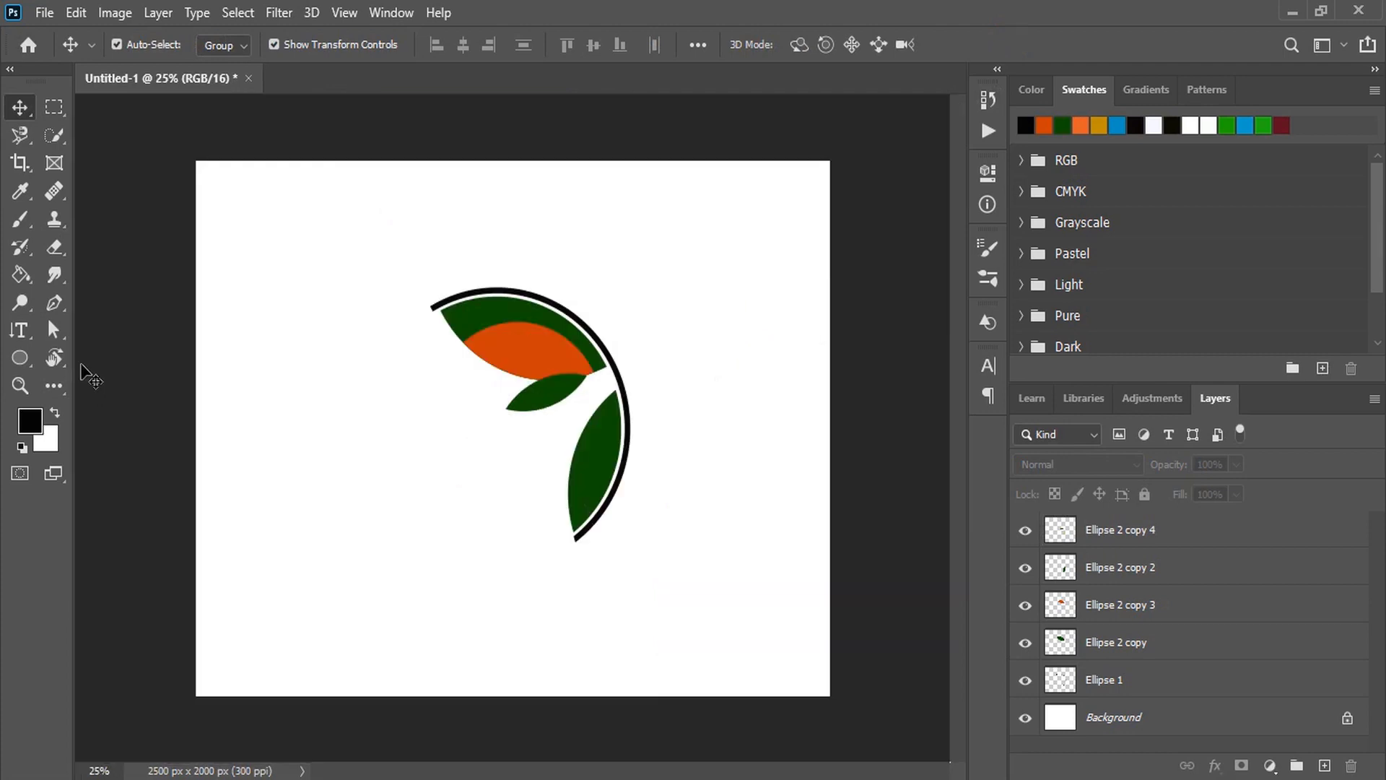
click(55, 307)
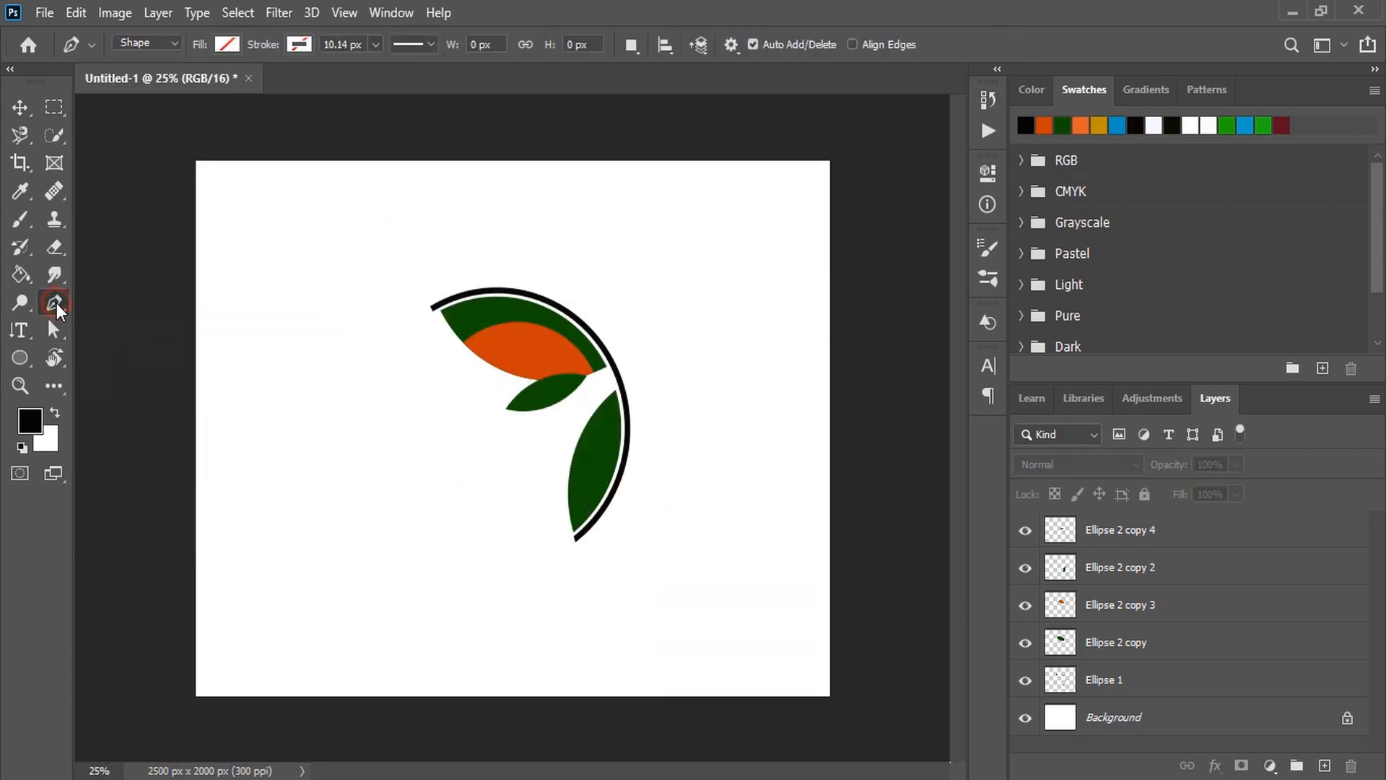
click(620, 351)
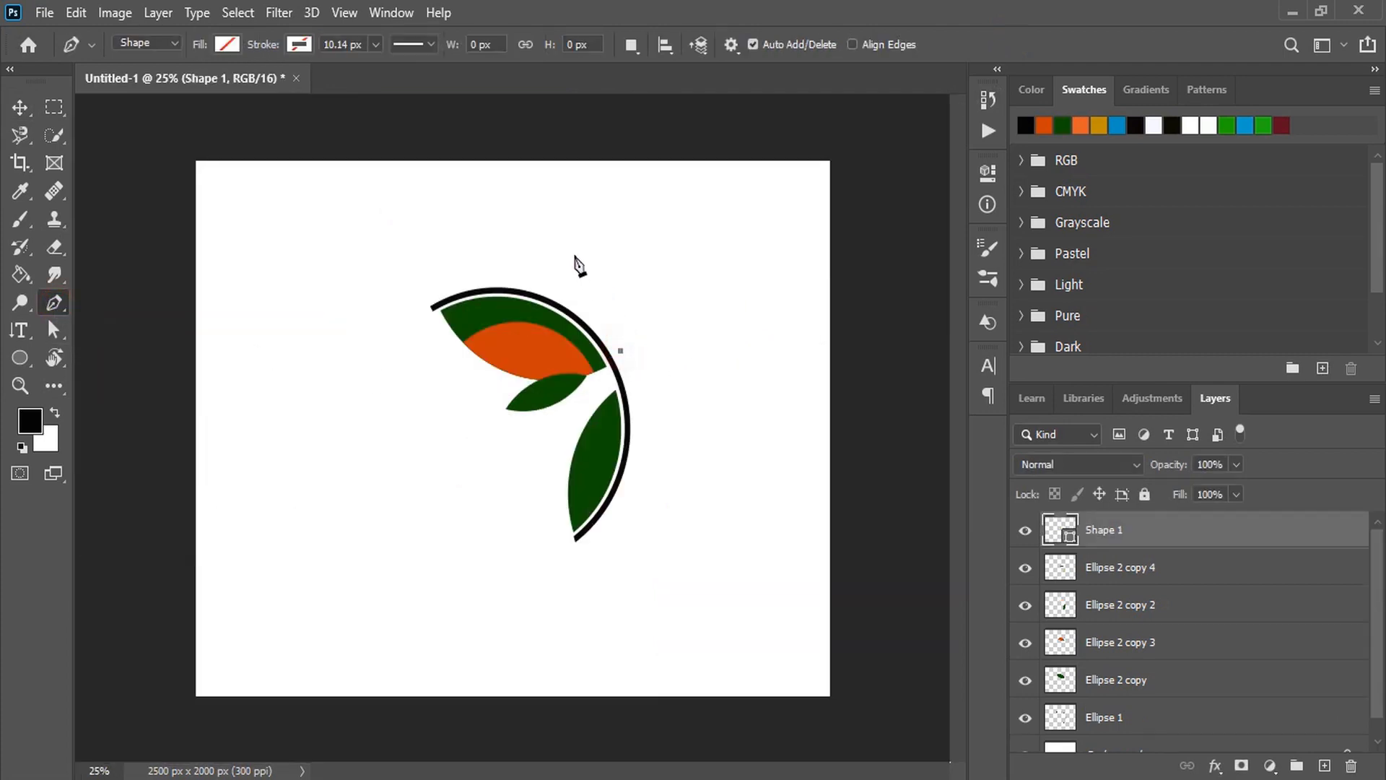
drag(561, 254, 507, 217)
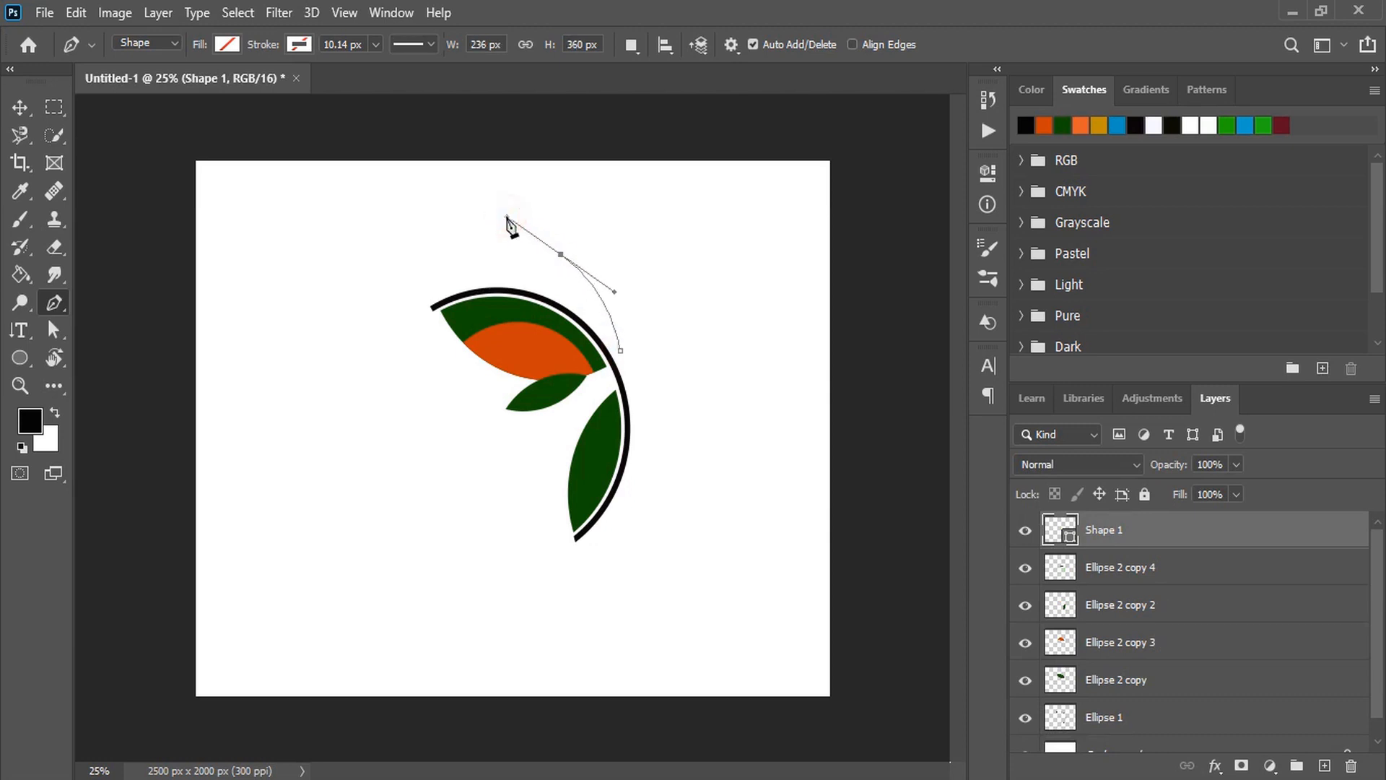
- Give the antenna curve a black stroke and deselect it
click(298, 43)
click(278, 158)
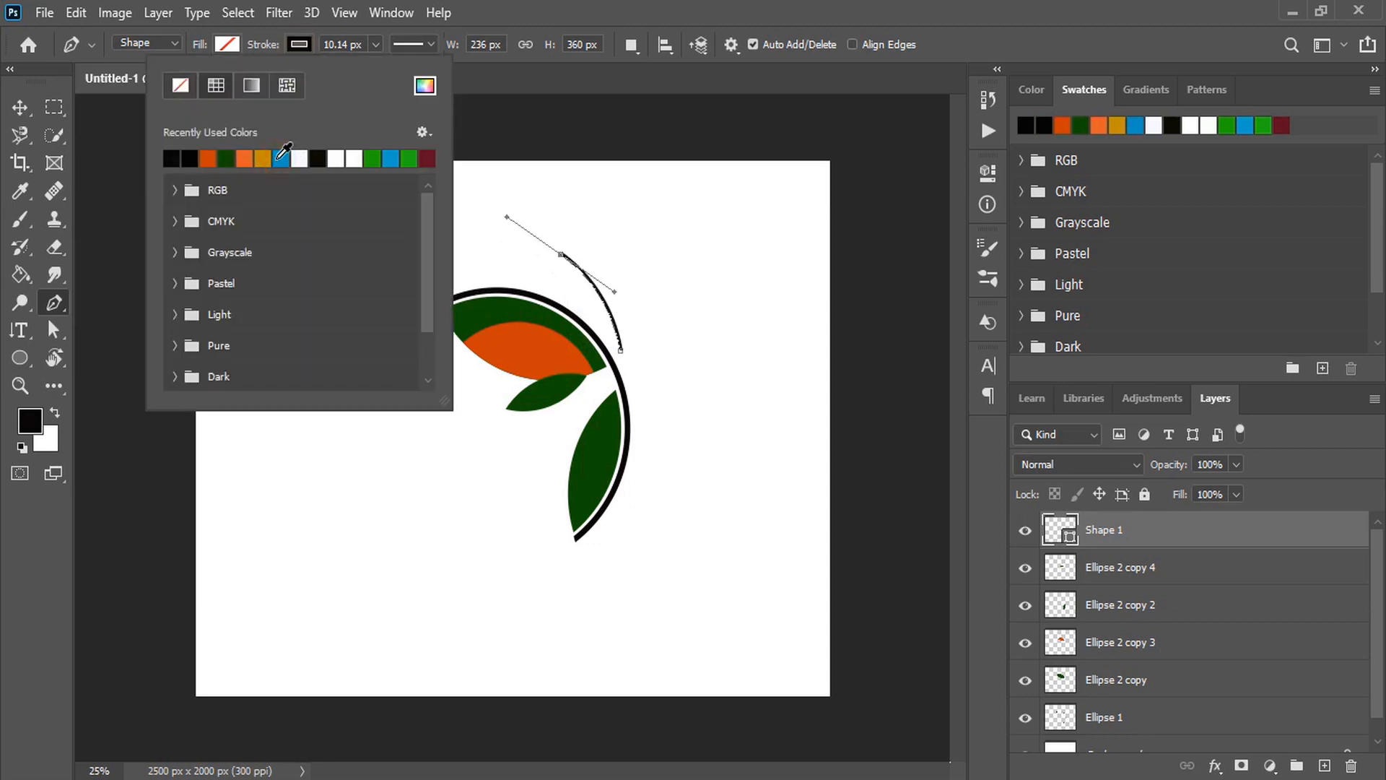
click(19, 107)
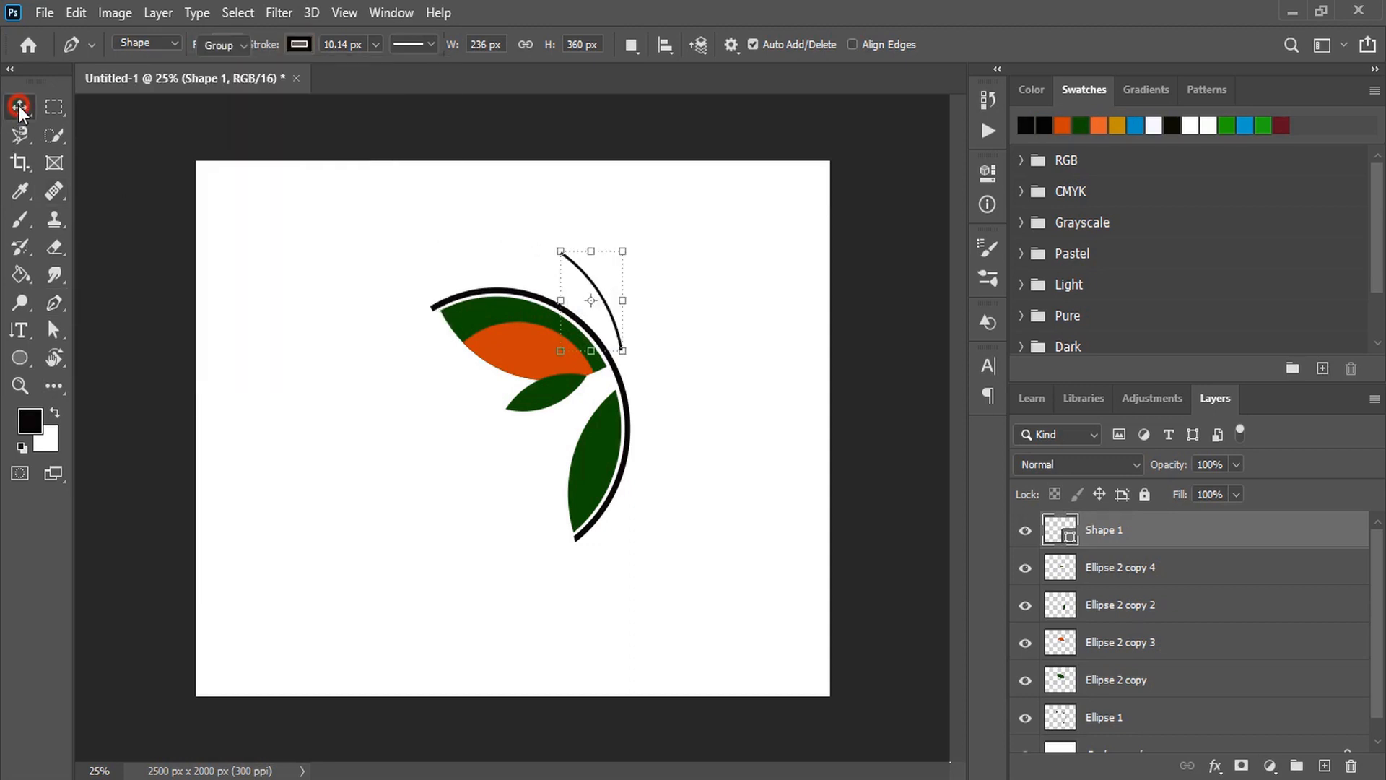
click(324, 247)
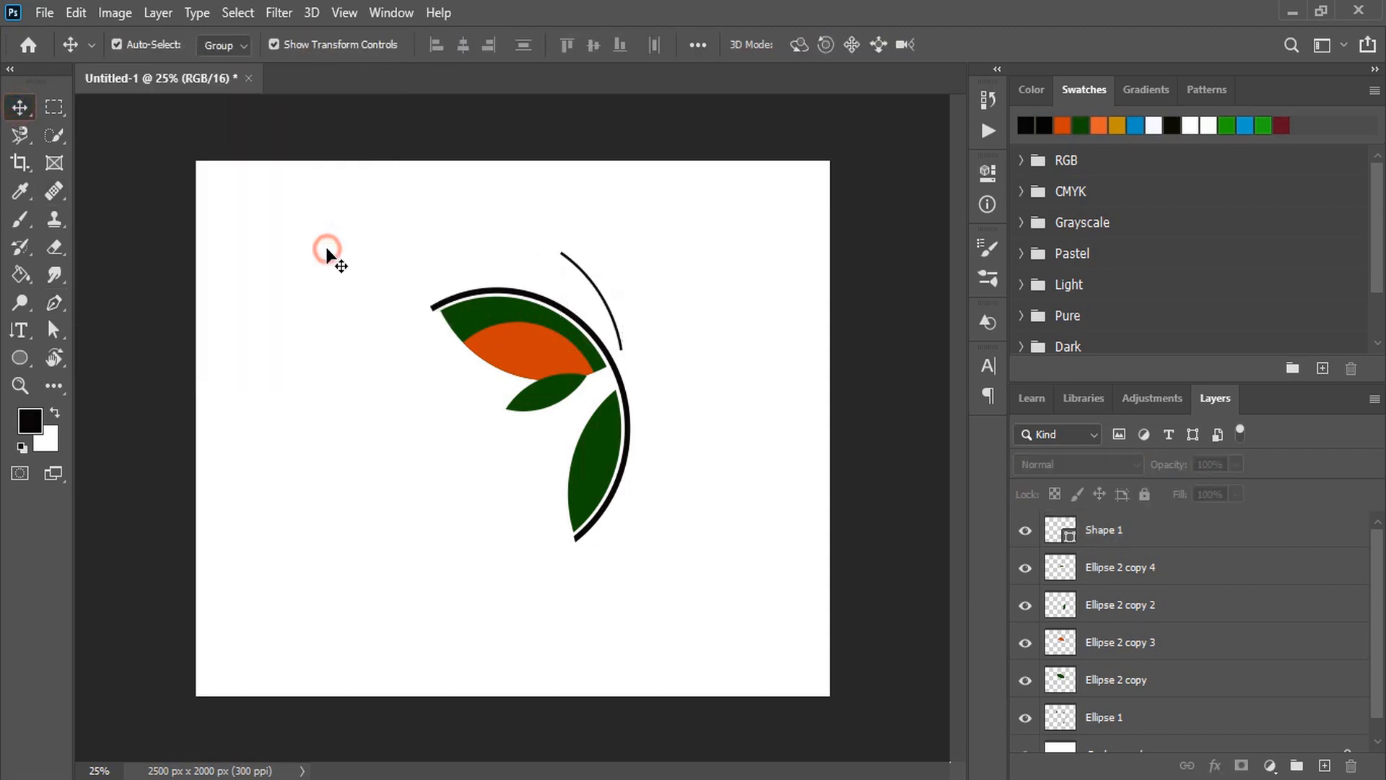
- Draw a 44 by 44 px circle at the antenna curve's upper end and fill it with black
click(21, 357)
drag(562, 252, 571, 262)
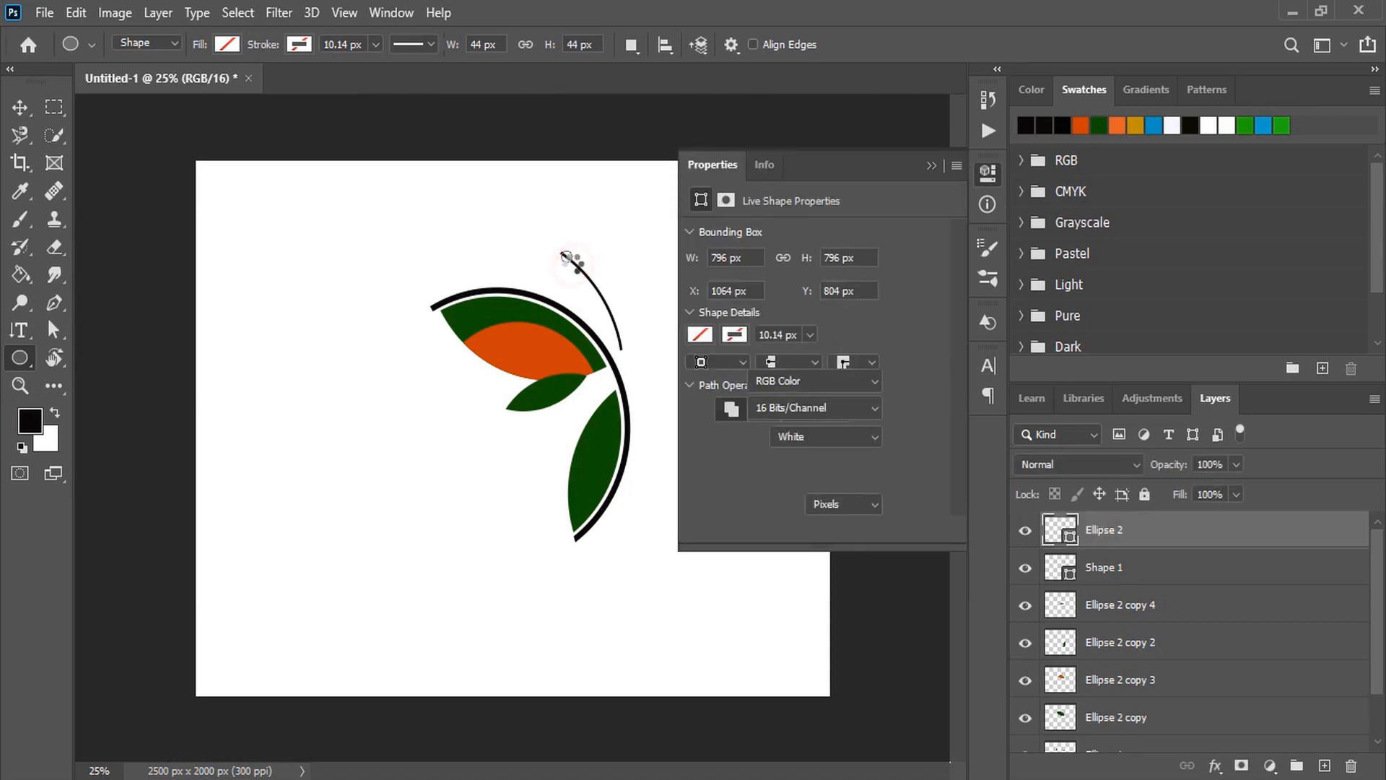
click(700, 334)
click(721, 449)
click(932, 166)
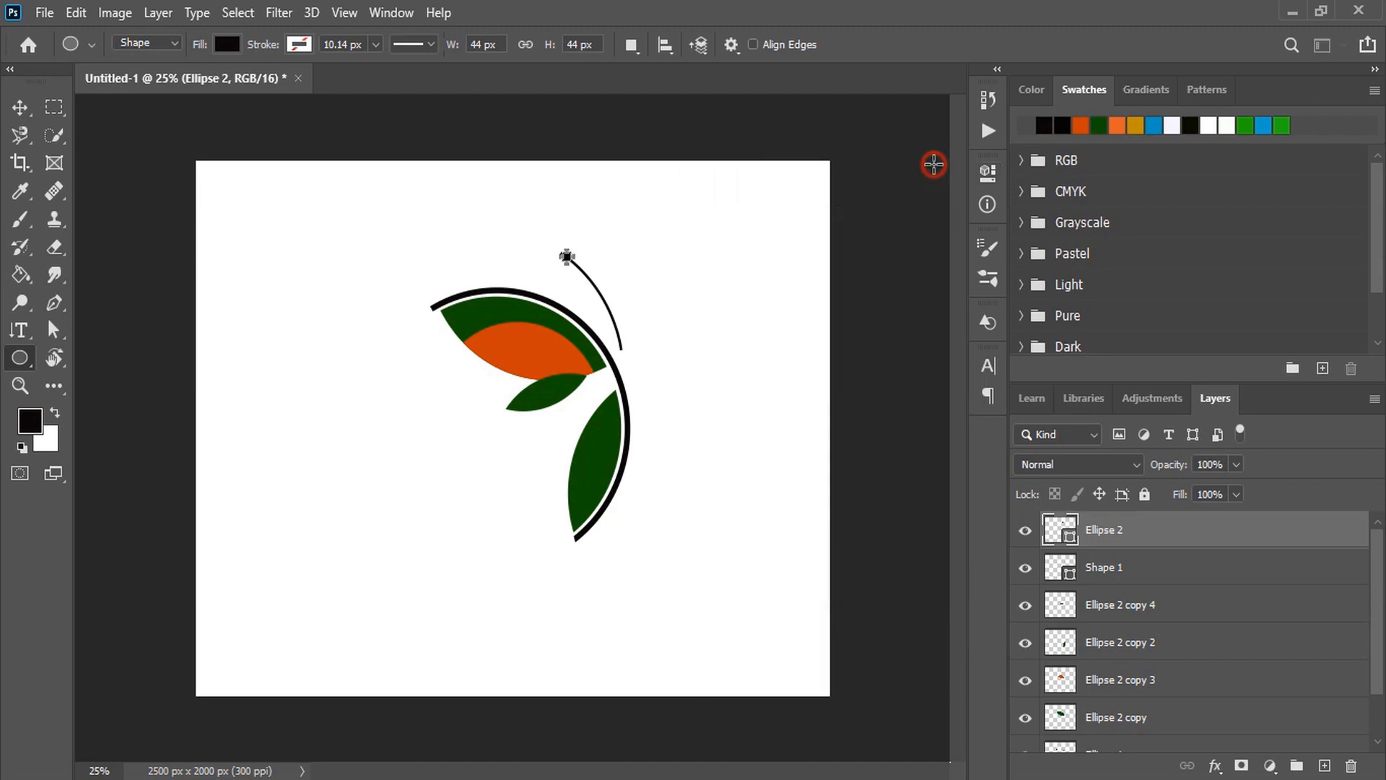
- Move the small black circle so it sits centred on the antenna curve's upper tip
click(20, 108)
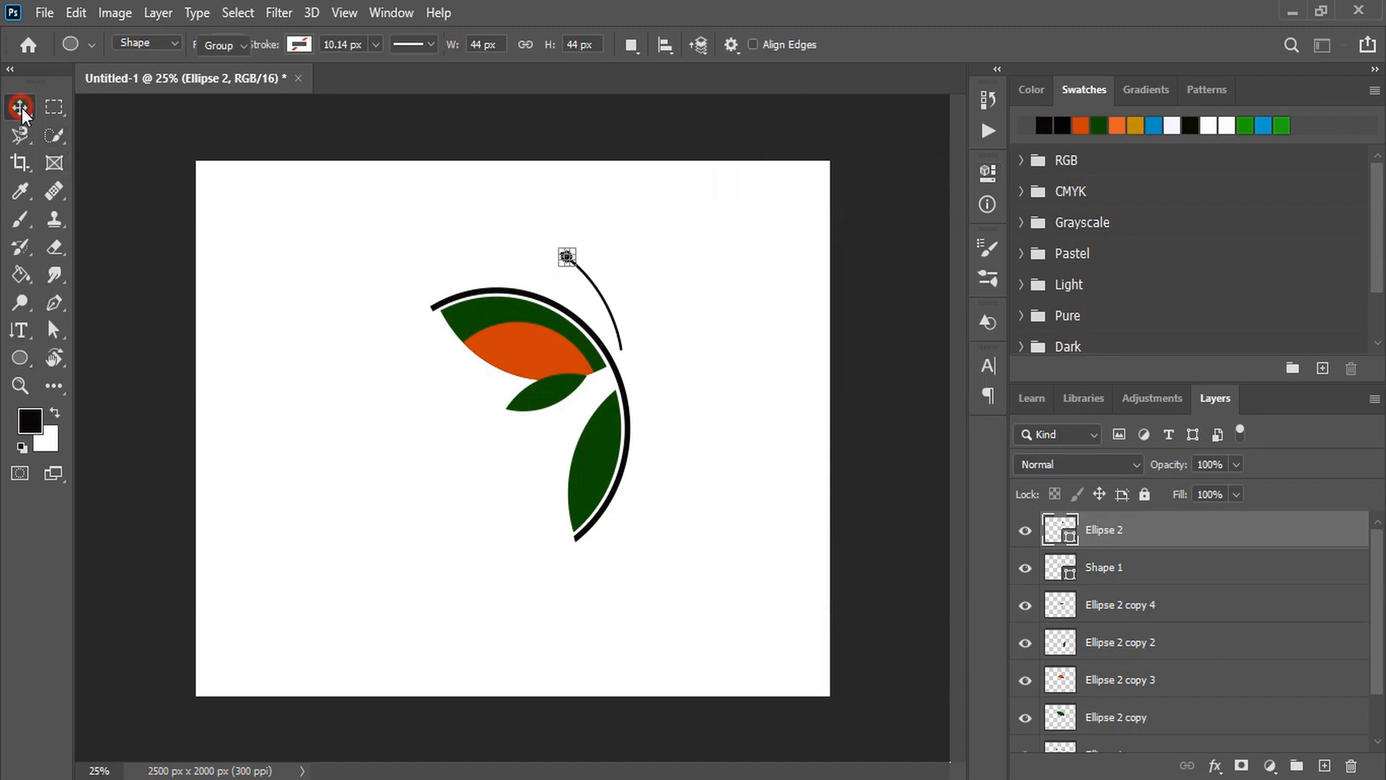
click(262, 274)
click(563, 254)
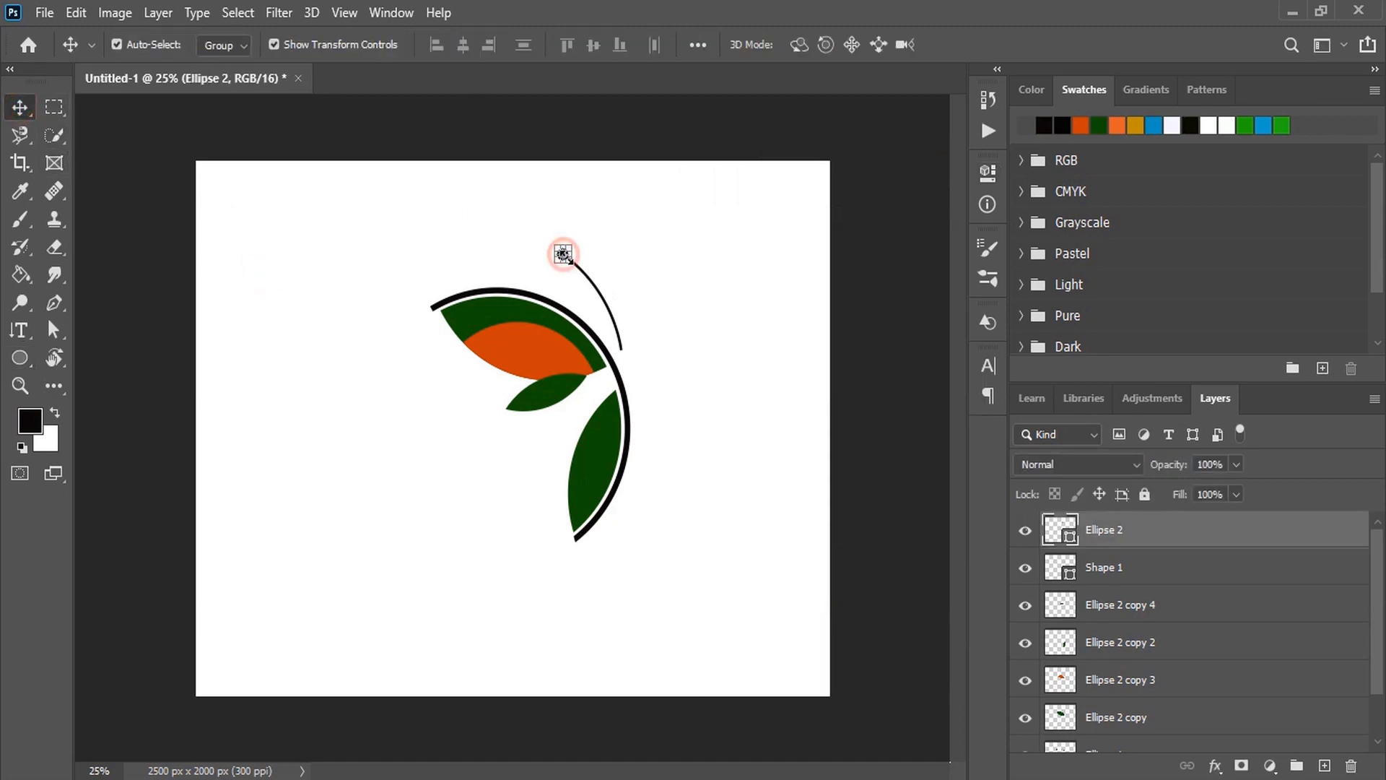
- Rasterize the antenna curve and its end circle, layers Shape 1 and Ellipse 2, together
click(613, 318)
right_click(1163, 530)
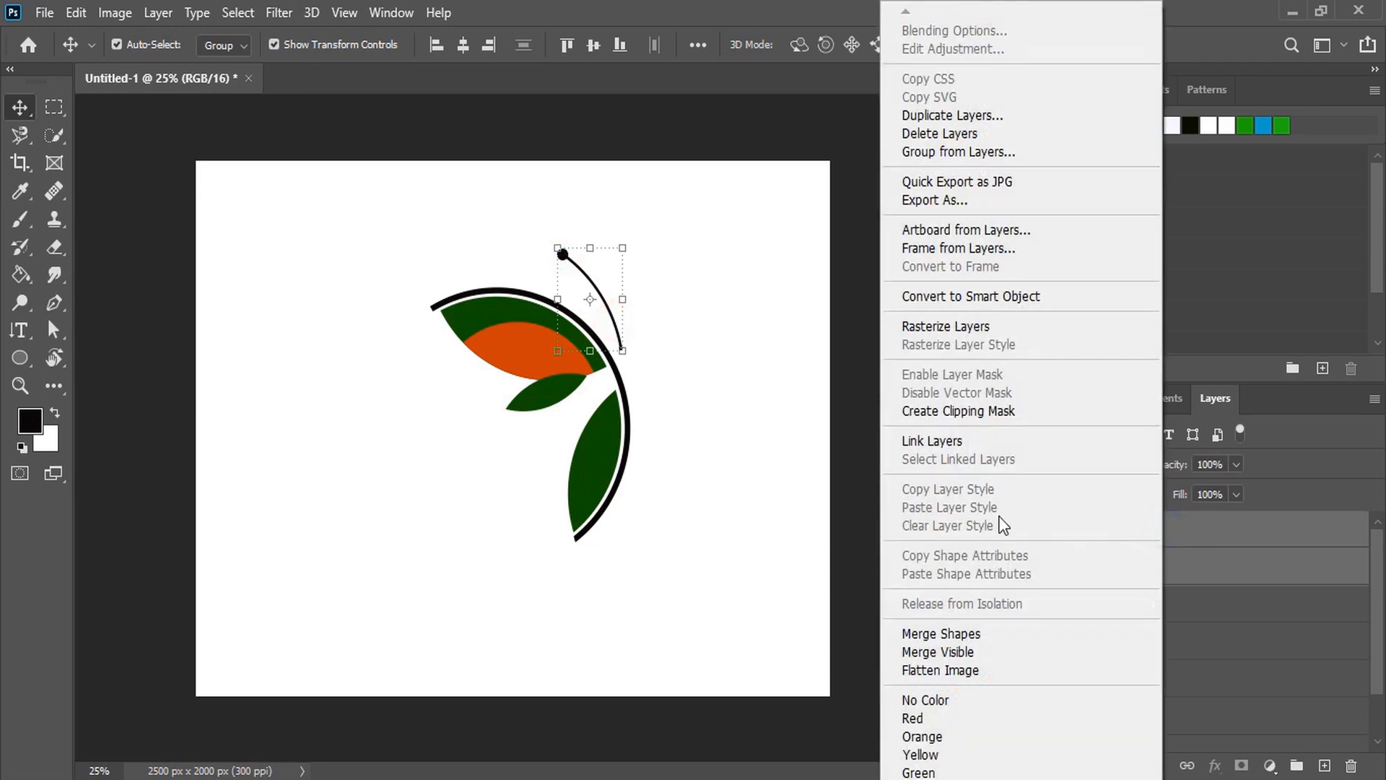
click(970, 329)
click(695, 392)
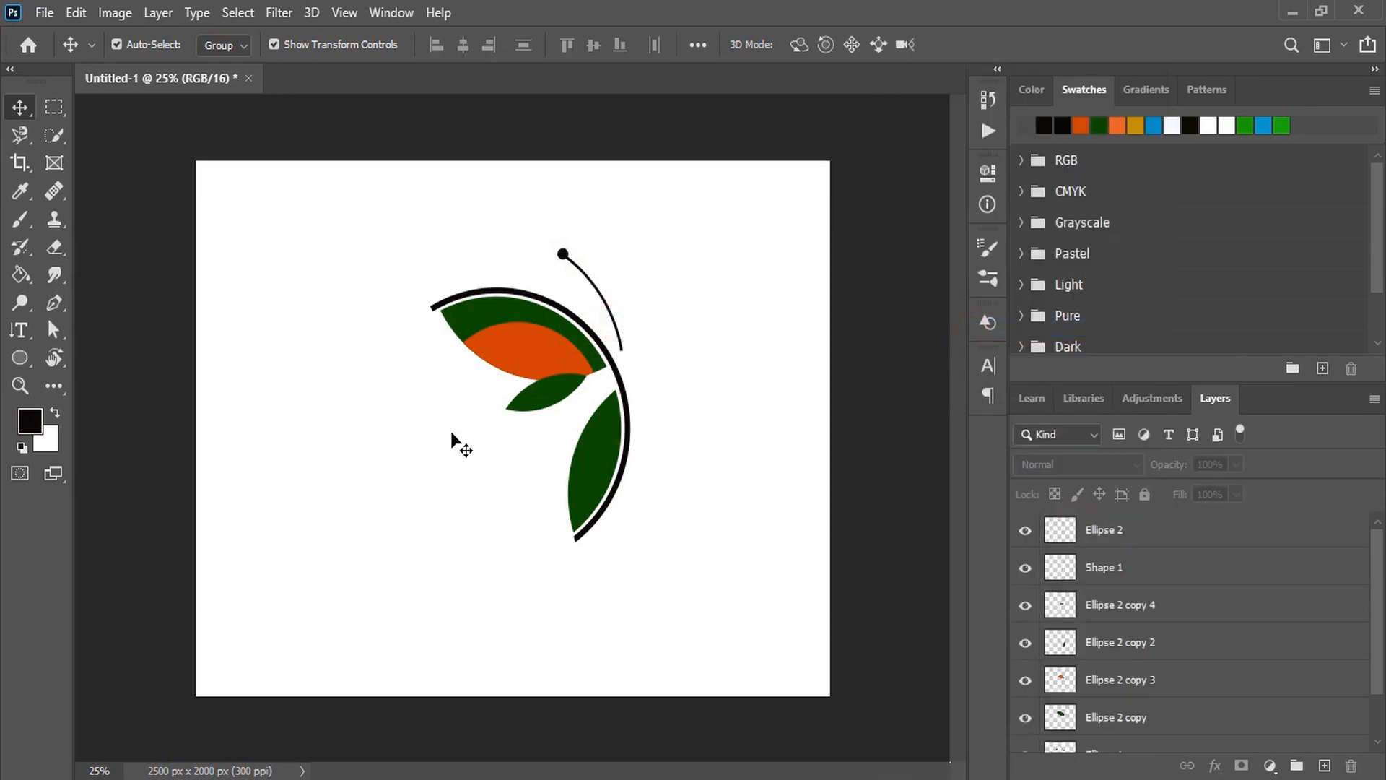
- Add a Gradient Overlay to the upper green leaf, layer Ellipse 2 copy, and load the Purple_02 preset as its gradient
click(463, 322)
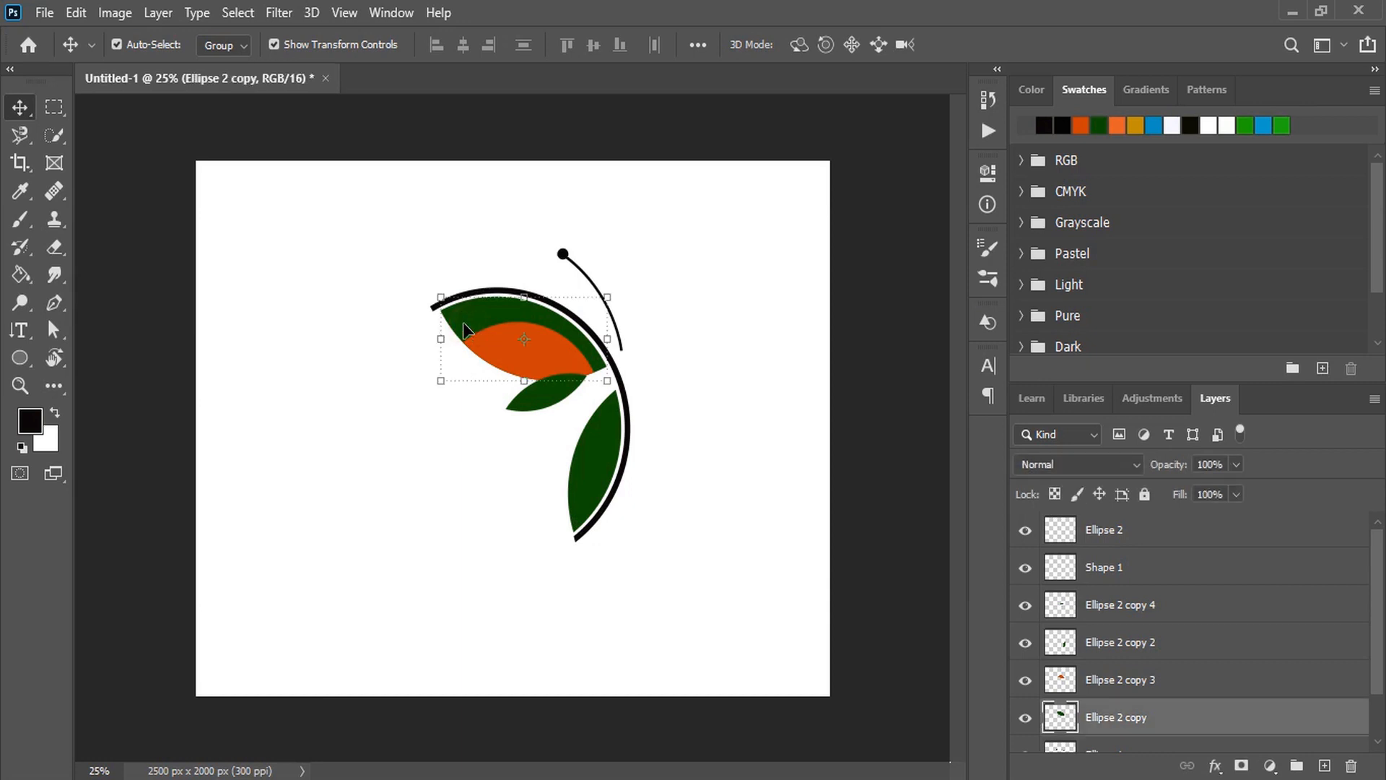
double_click(1266, 719)
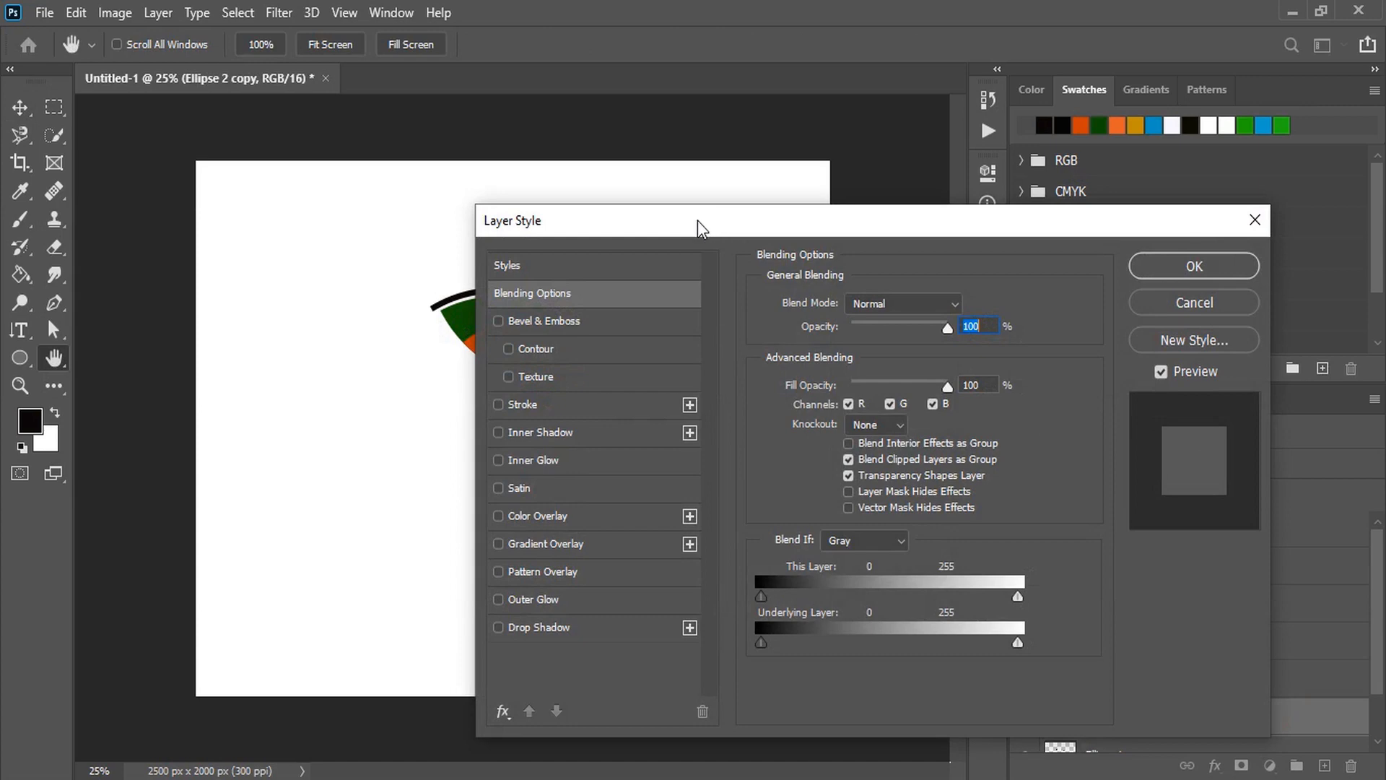
drag(697, 219, 997, 164)
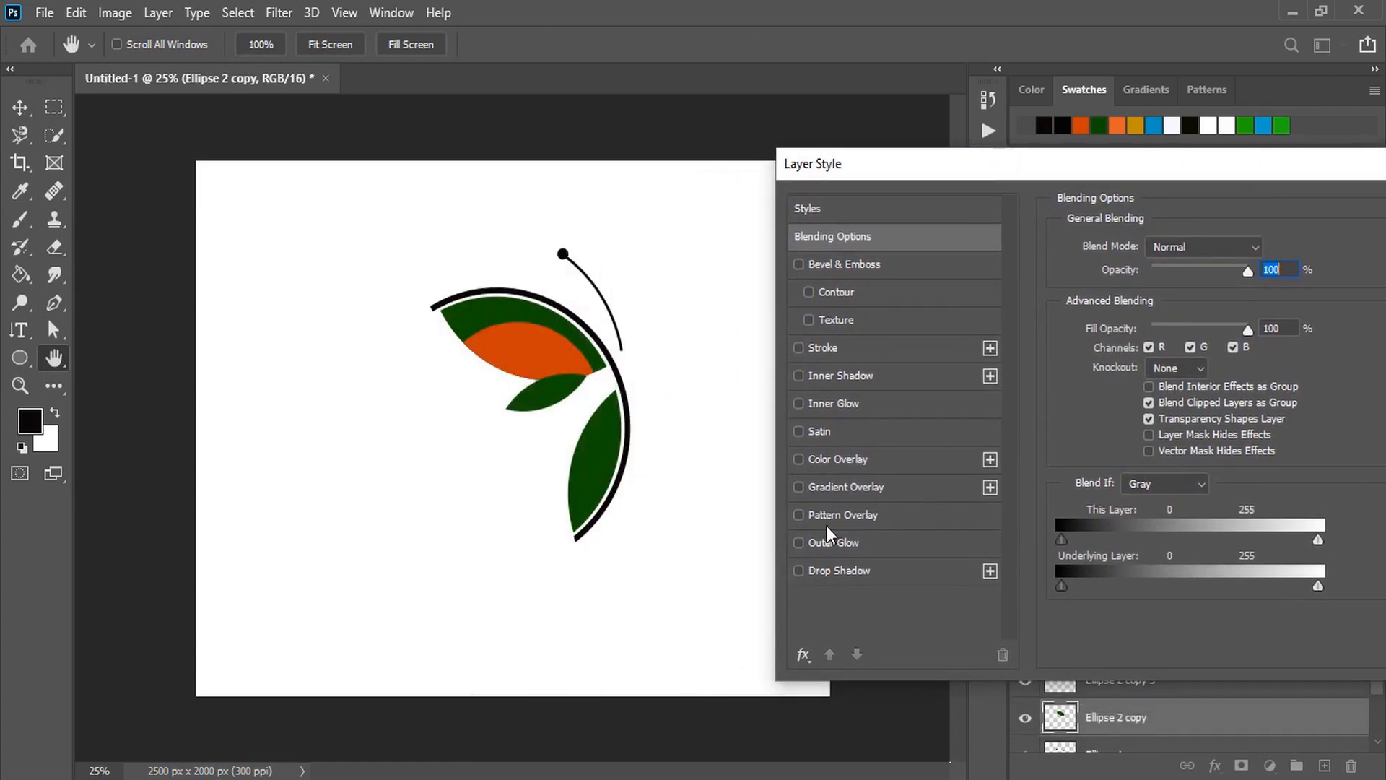
click(798, 487)
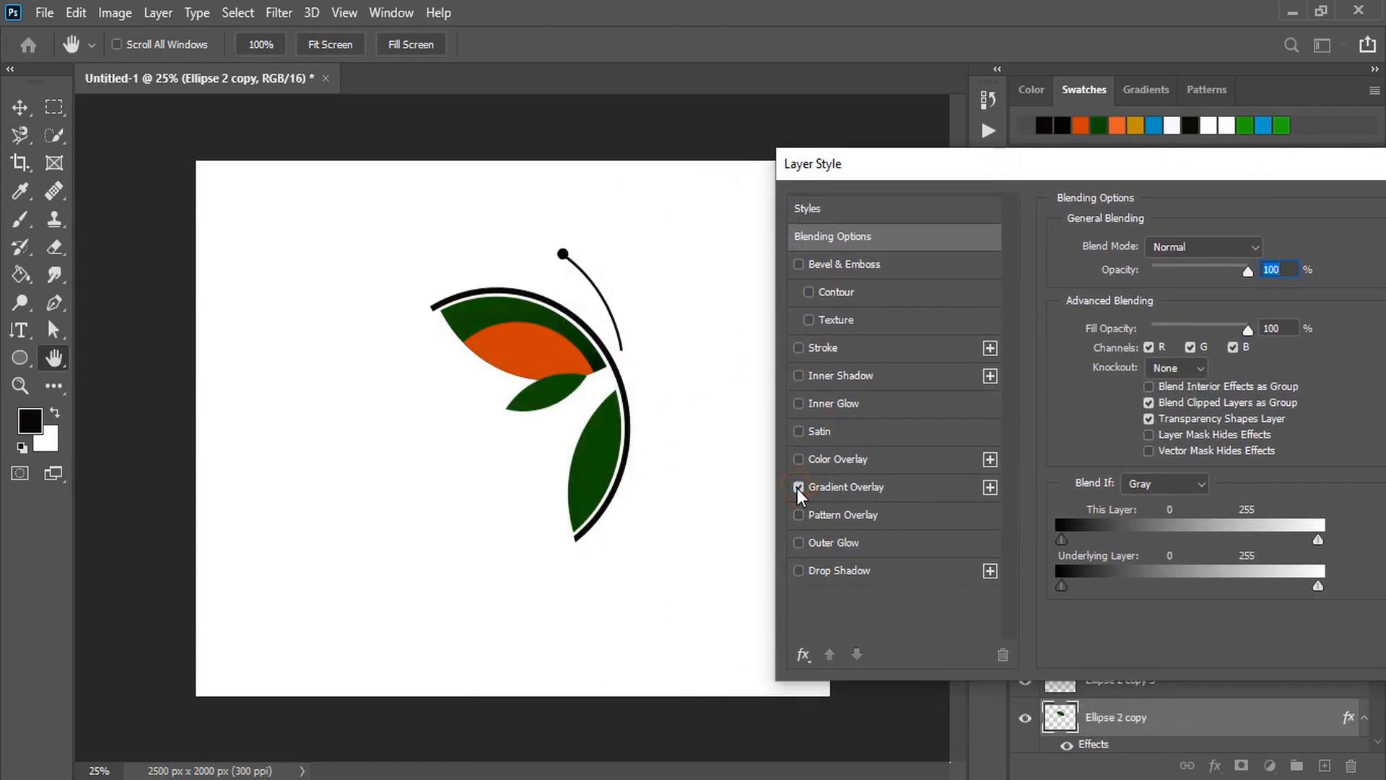
click(900, 490)
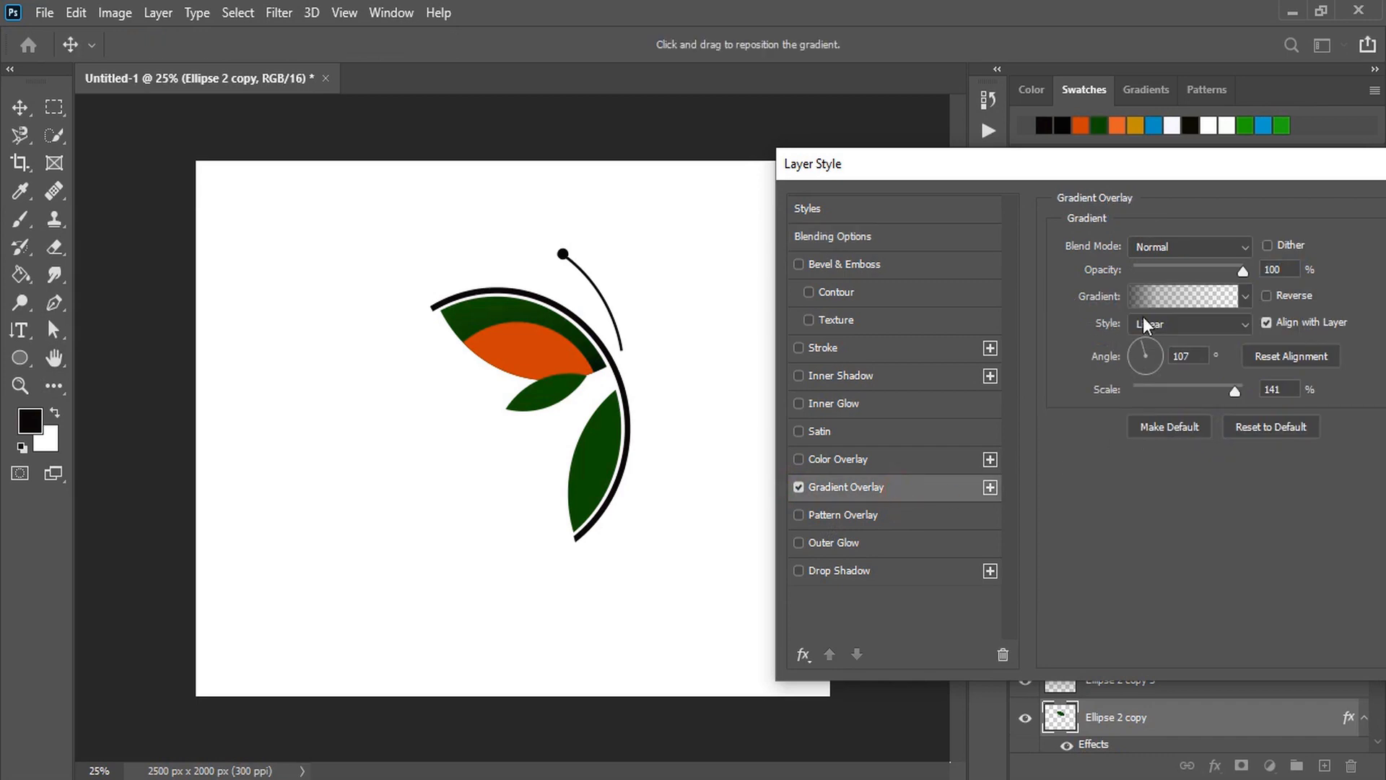
click(1181, 296)
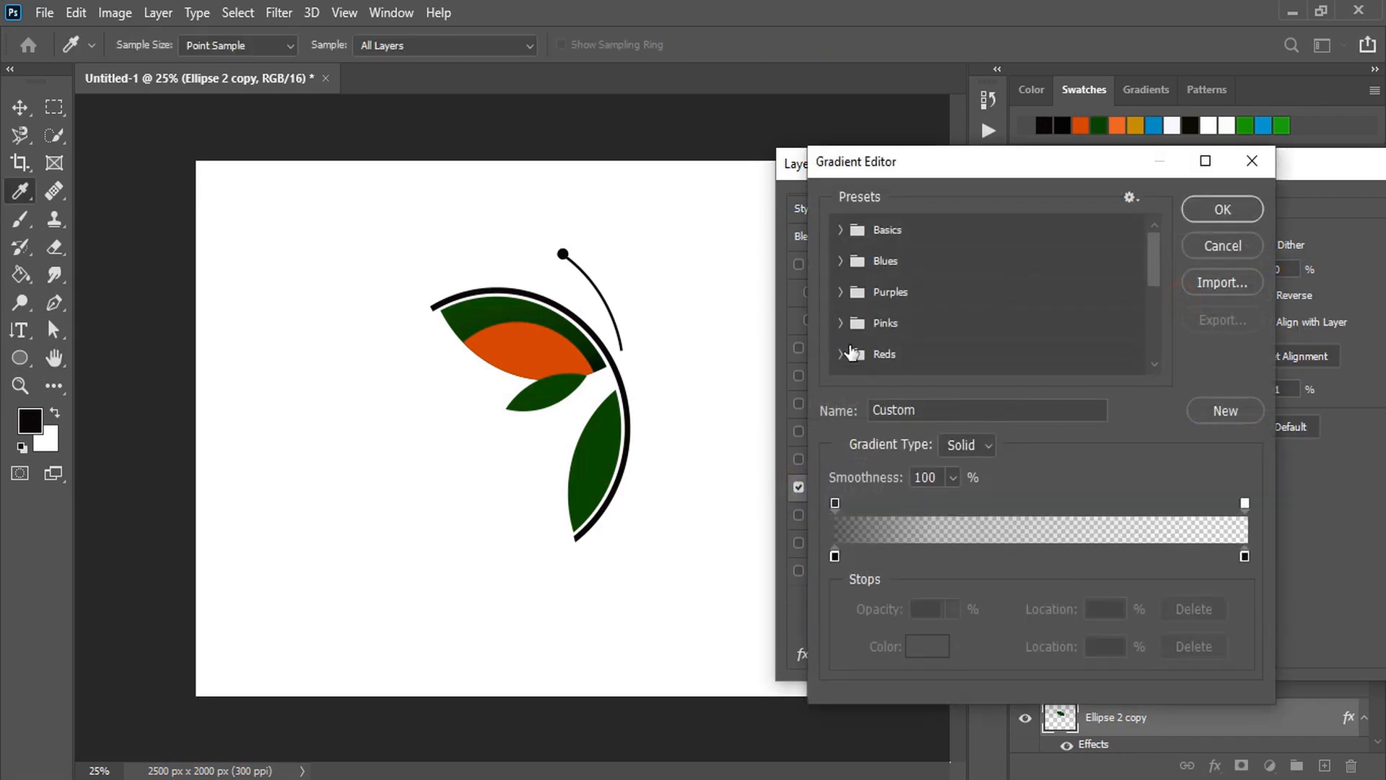
click(841, 293)
click(900, 319)
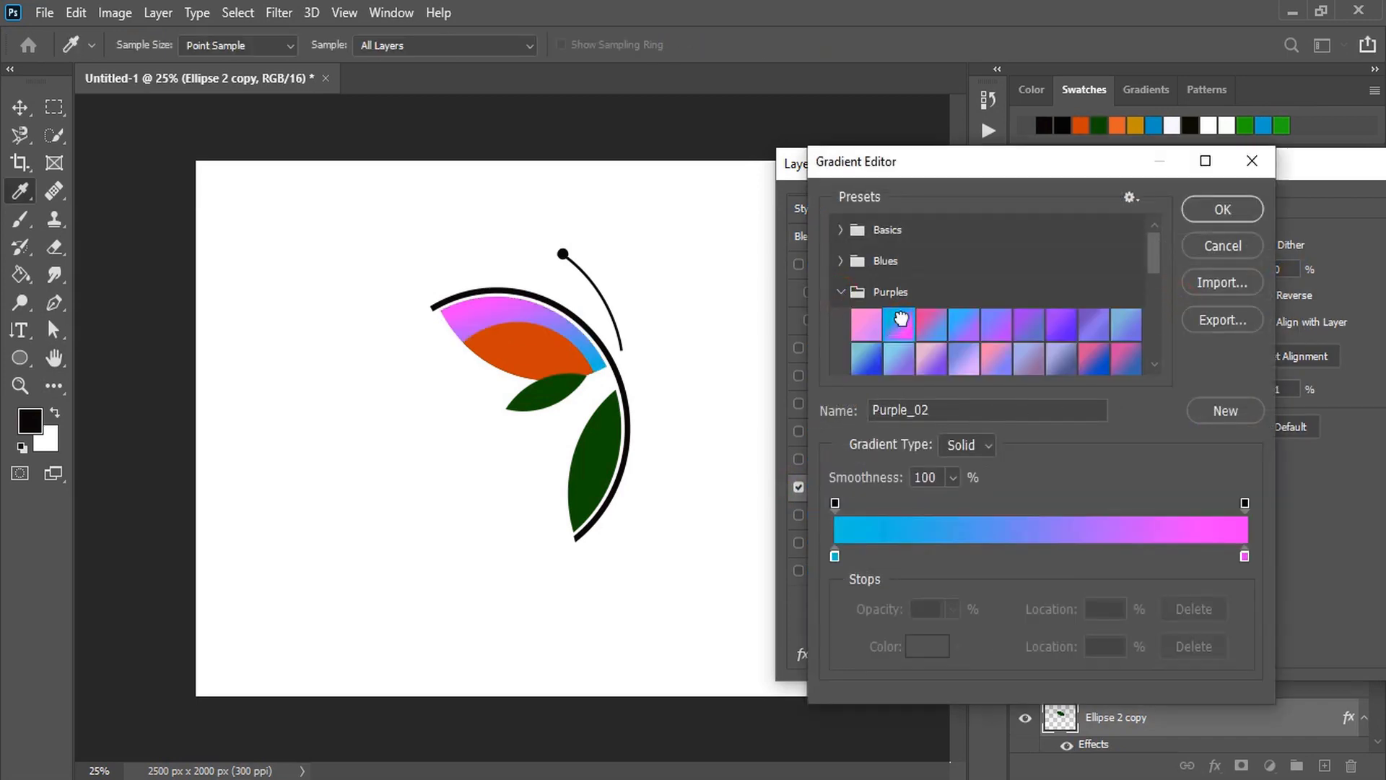
- Change the gradient's starting colour stop at 0% to dark gold, ab9006
double_click(834, 556)
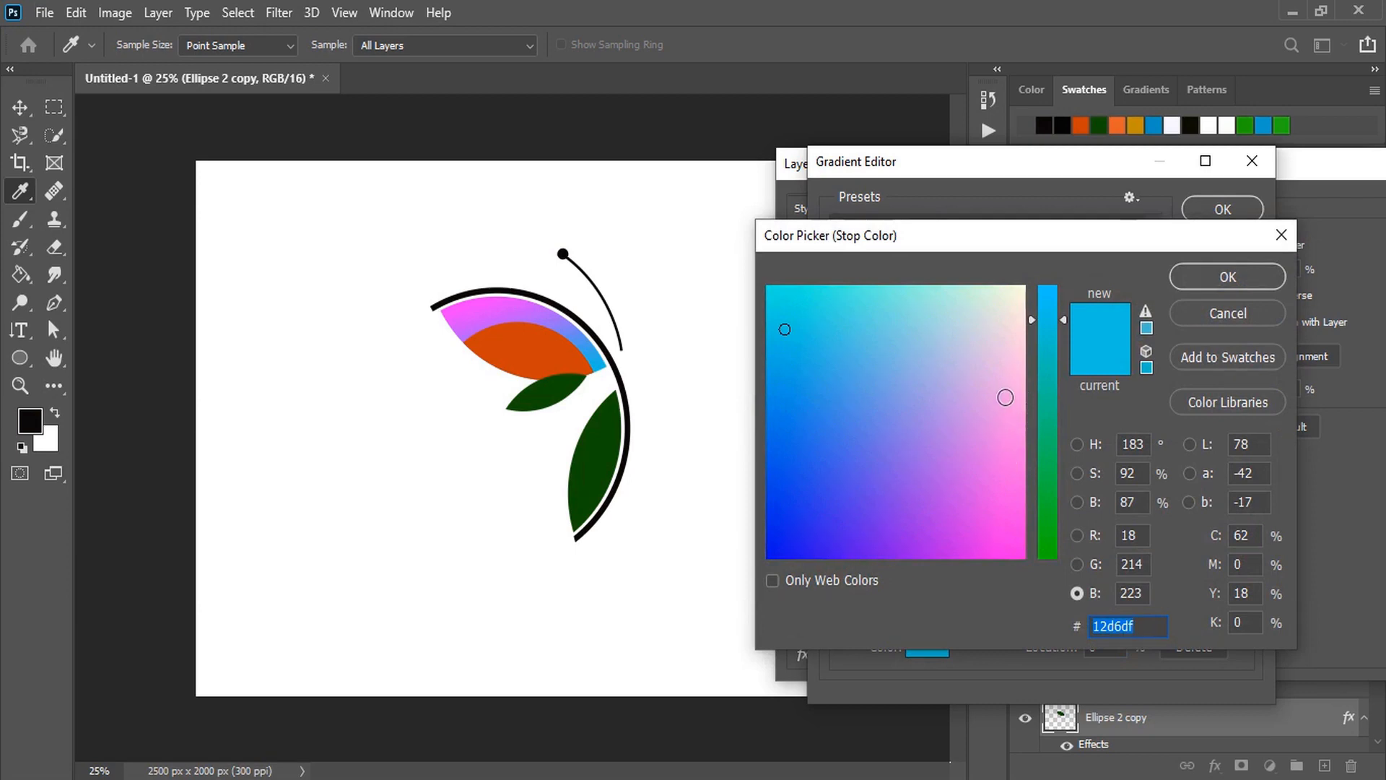
click(1007, 510)
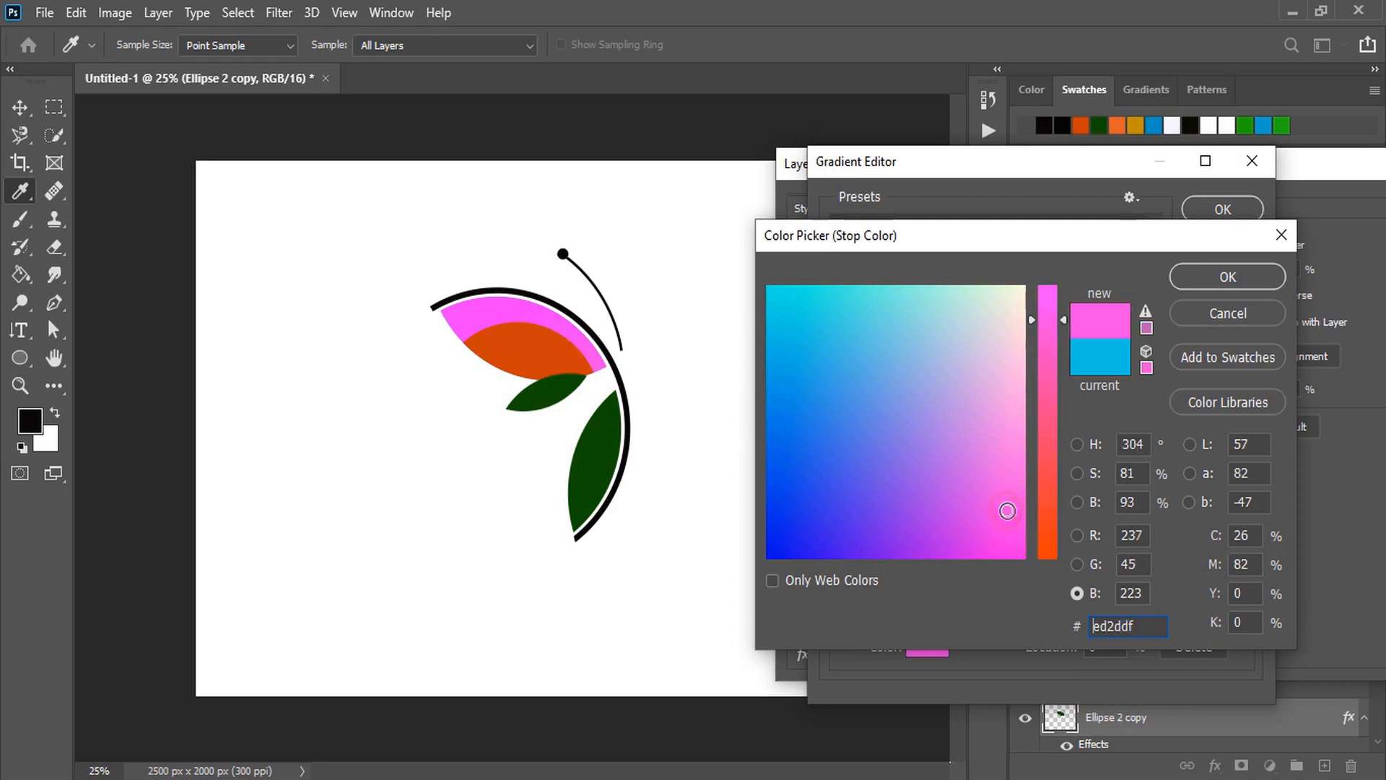
click(998, 343)
click(1049, 552)
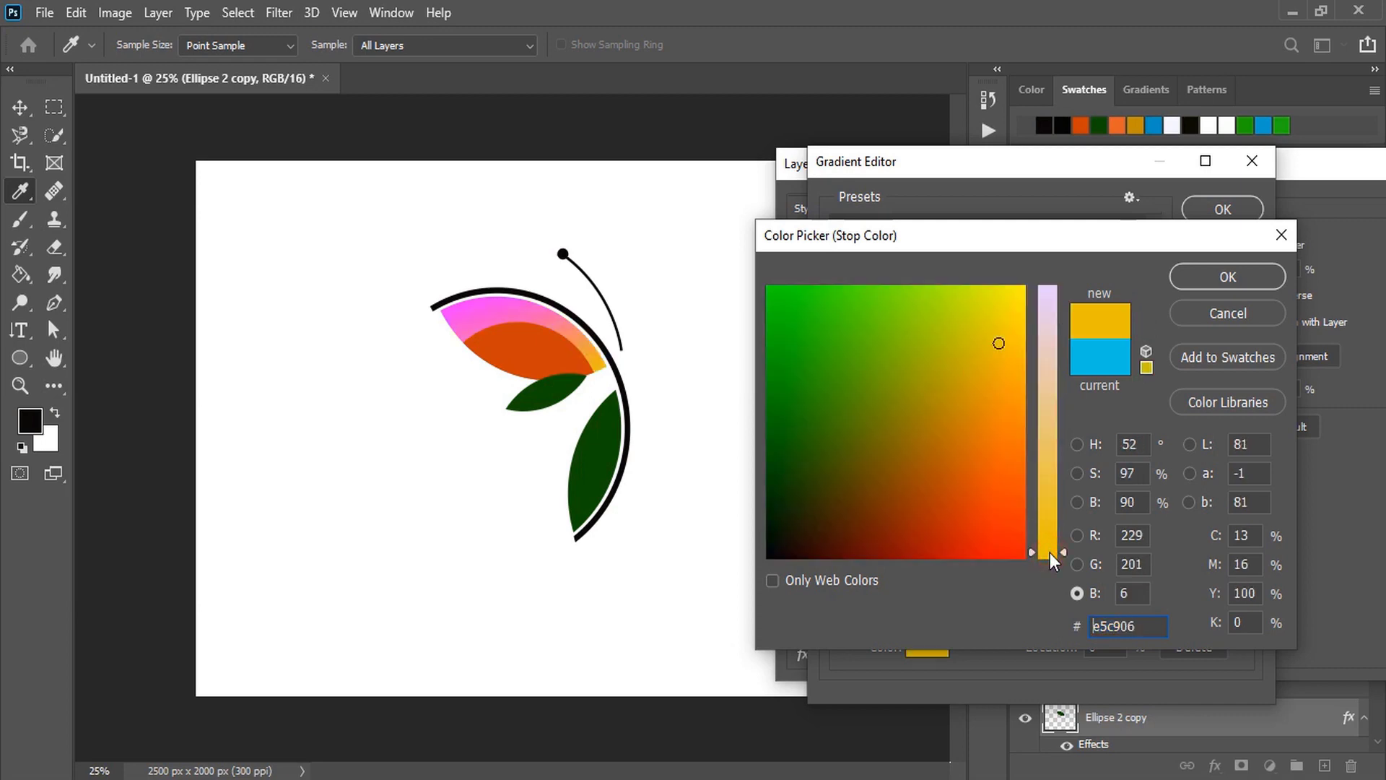
click(940, 404)
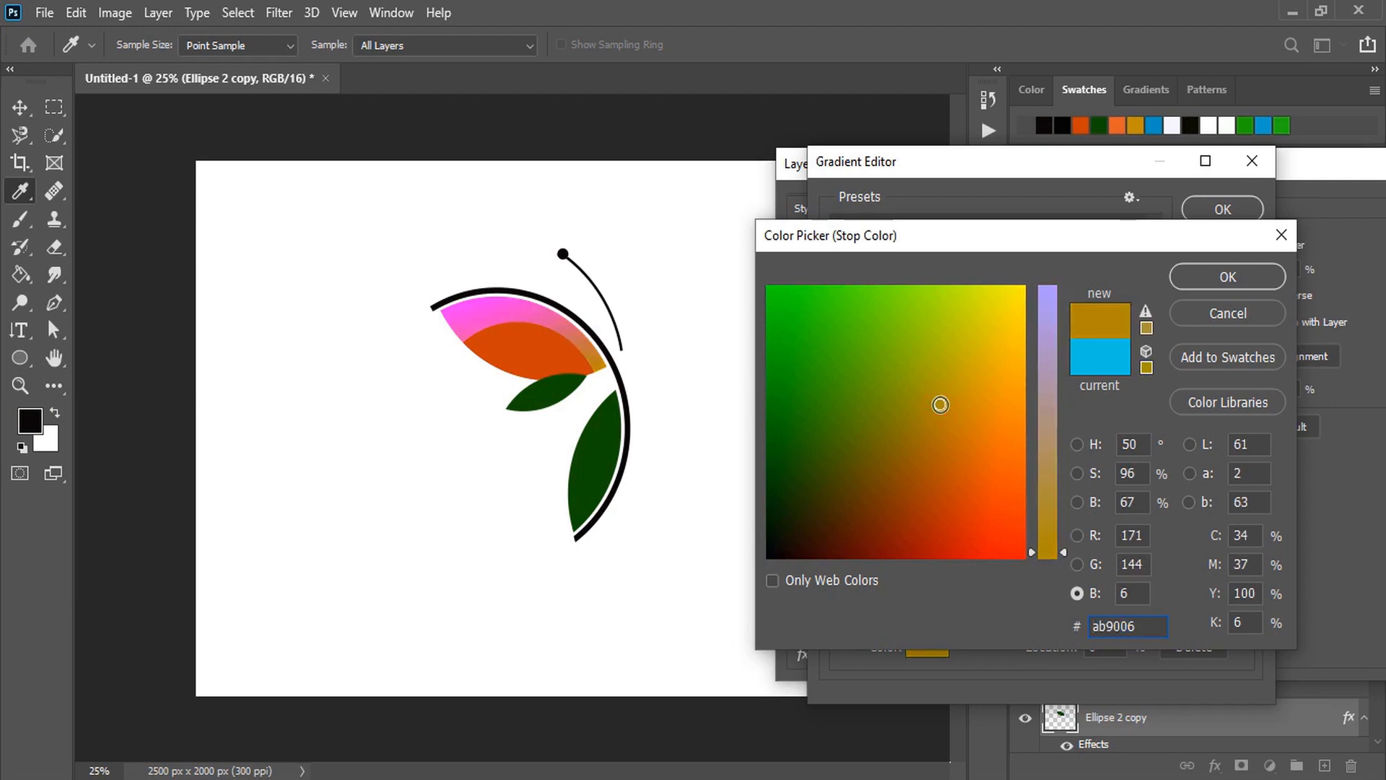
click(1203, 276)
- Change the gradient's end colour stop at 100% to bright yellow, f0e216
click(1244, 556)
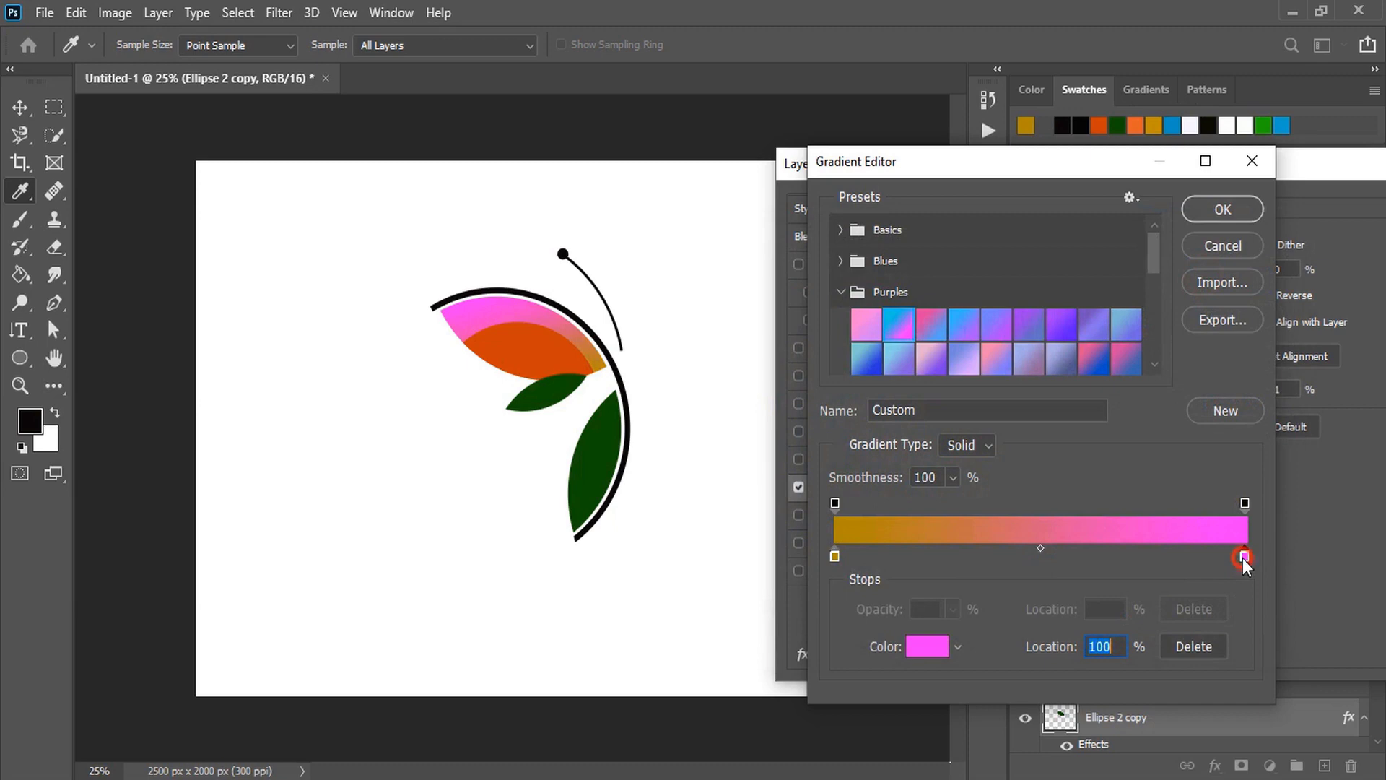
double_click(1243, 556)
click(1049, 543)
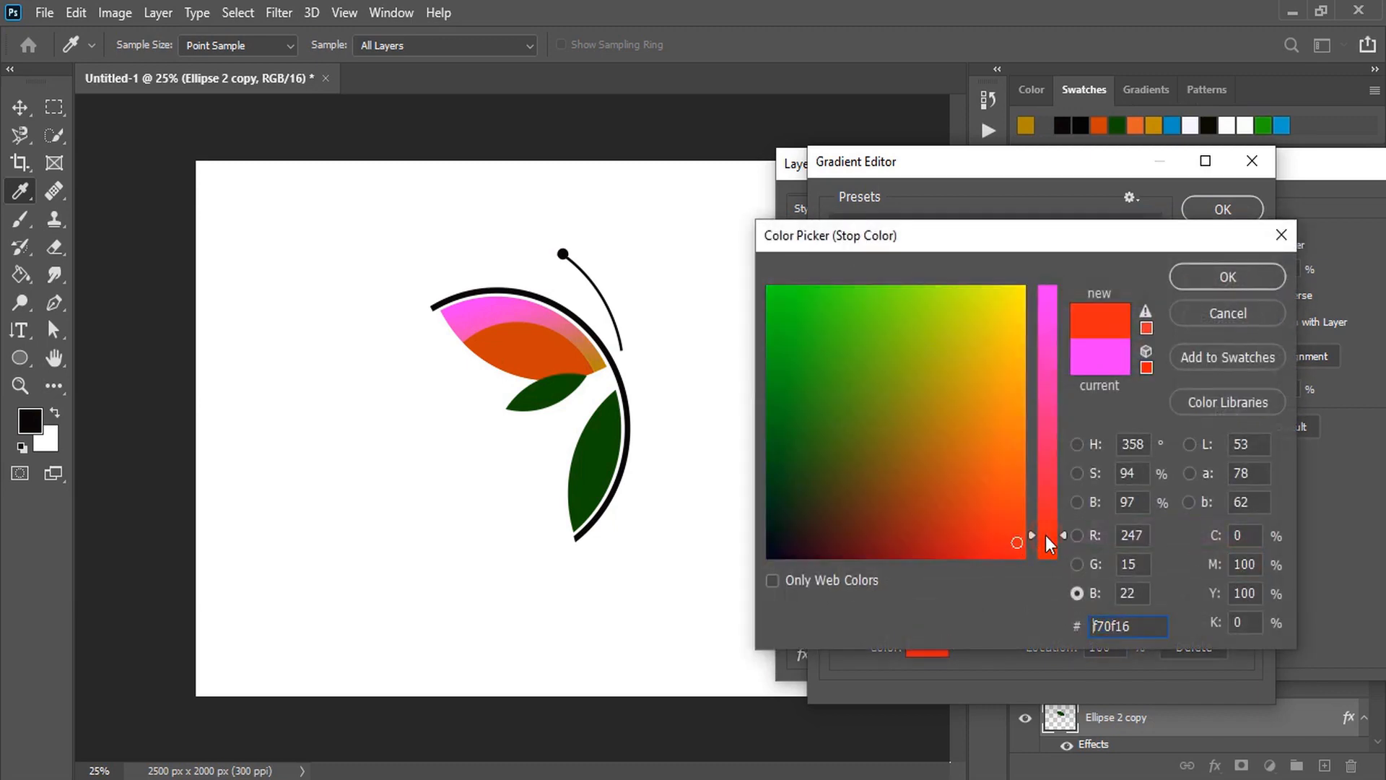
click(1010, 367)
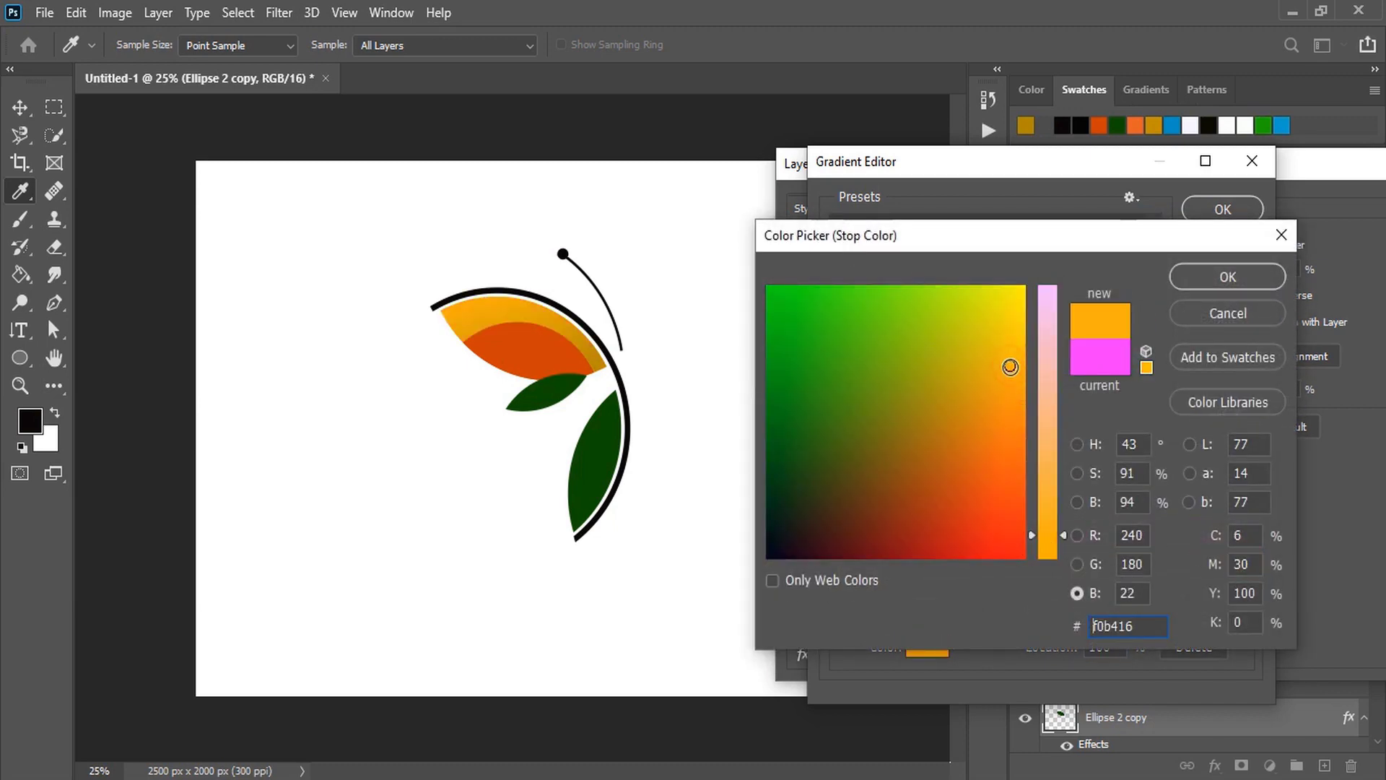
drag(1011, 366, 1016, 330)
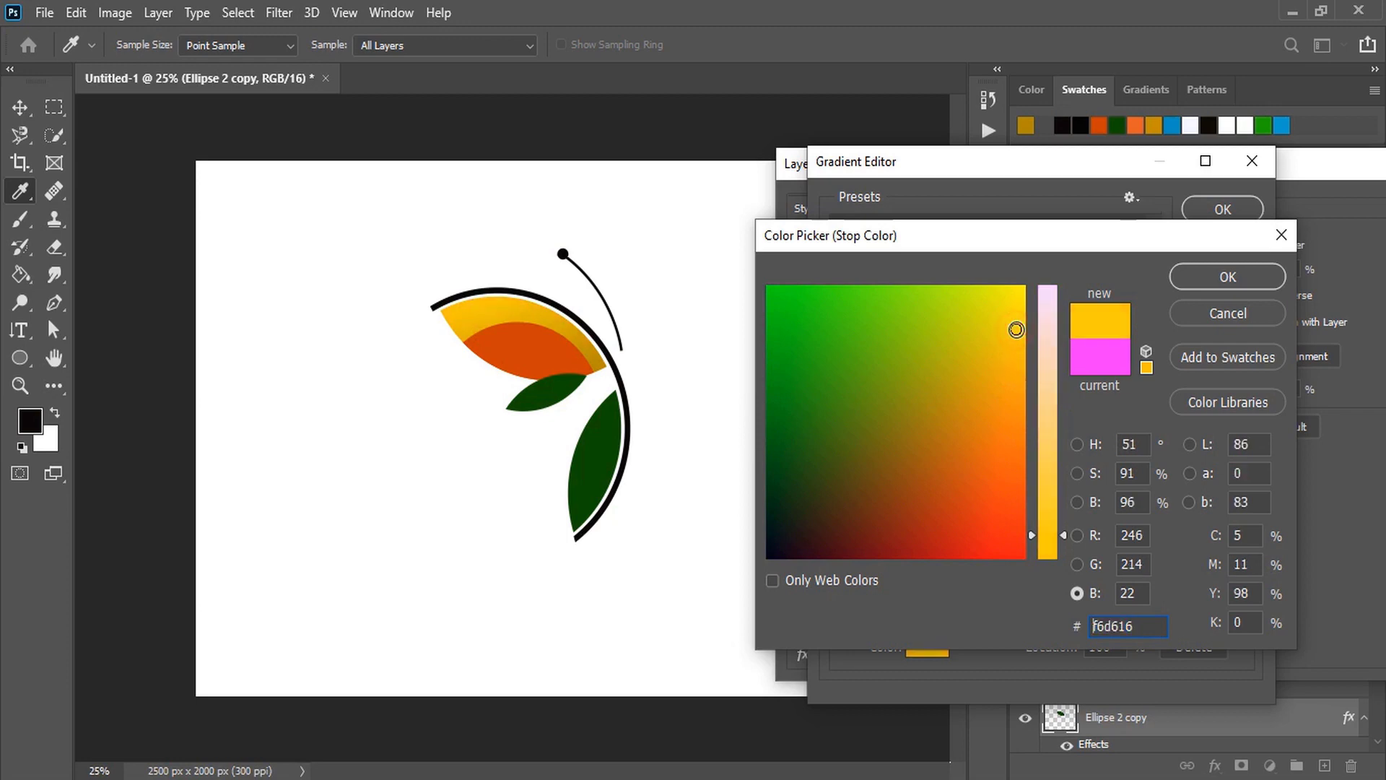
click(1010, 318)
click(1010, 317)
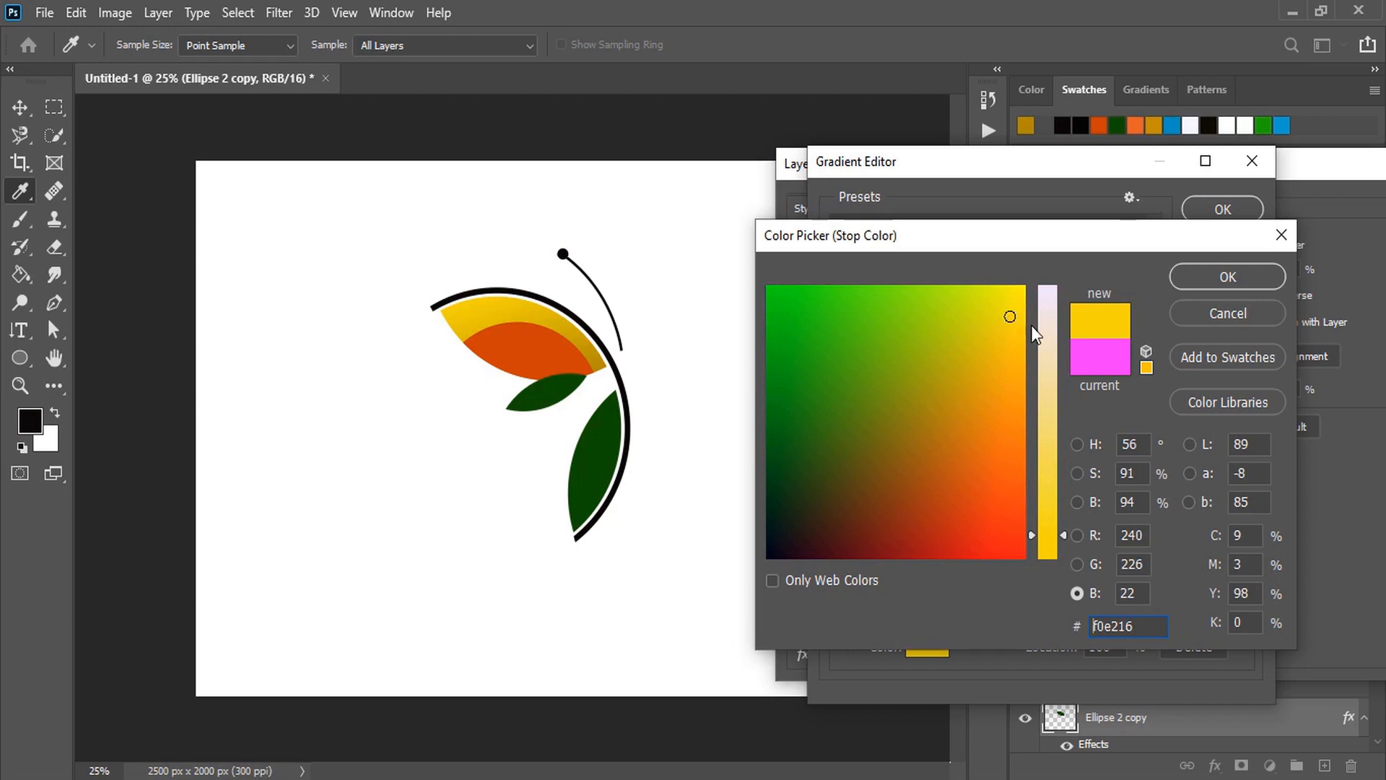
click(1220, 282)
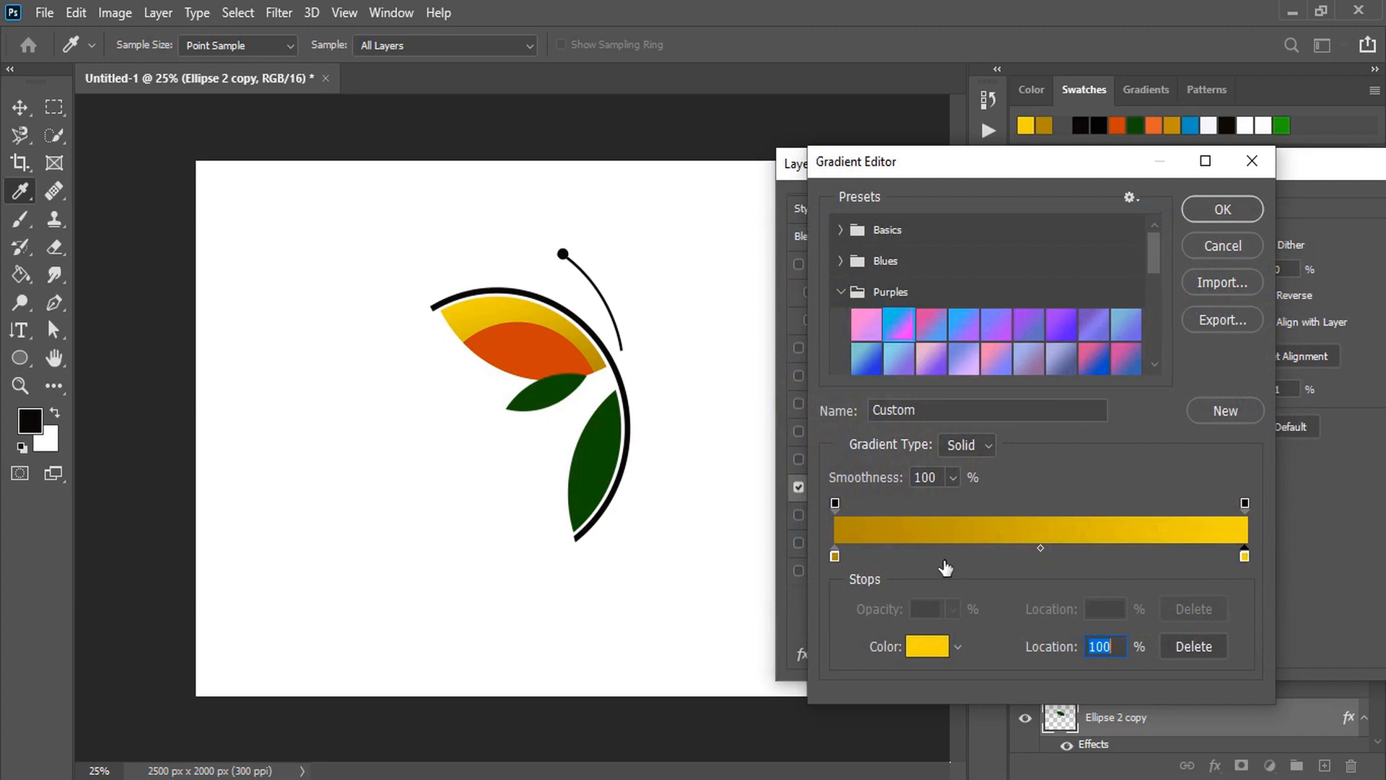
- Make the gradient's starting stop a slightly darker gold and apply the Gradient Overlay to the upper leaf
double_click(835, 556)
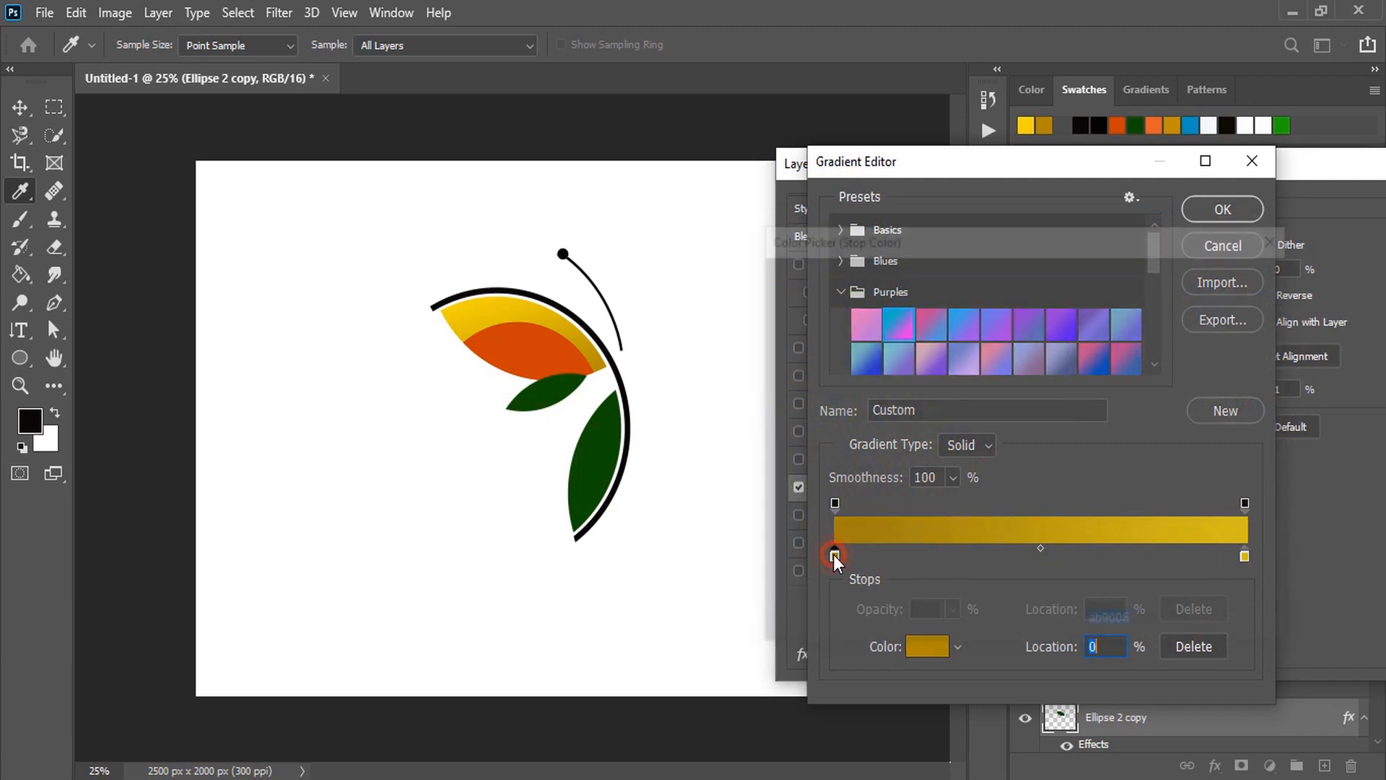
click(929, 415)
click(1228, 277)
click(1219, 210)
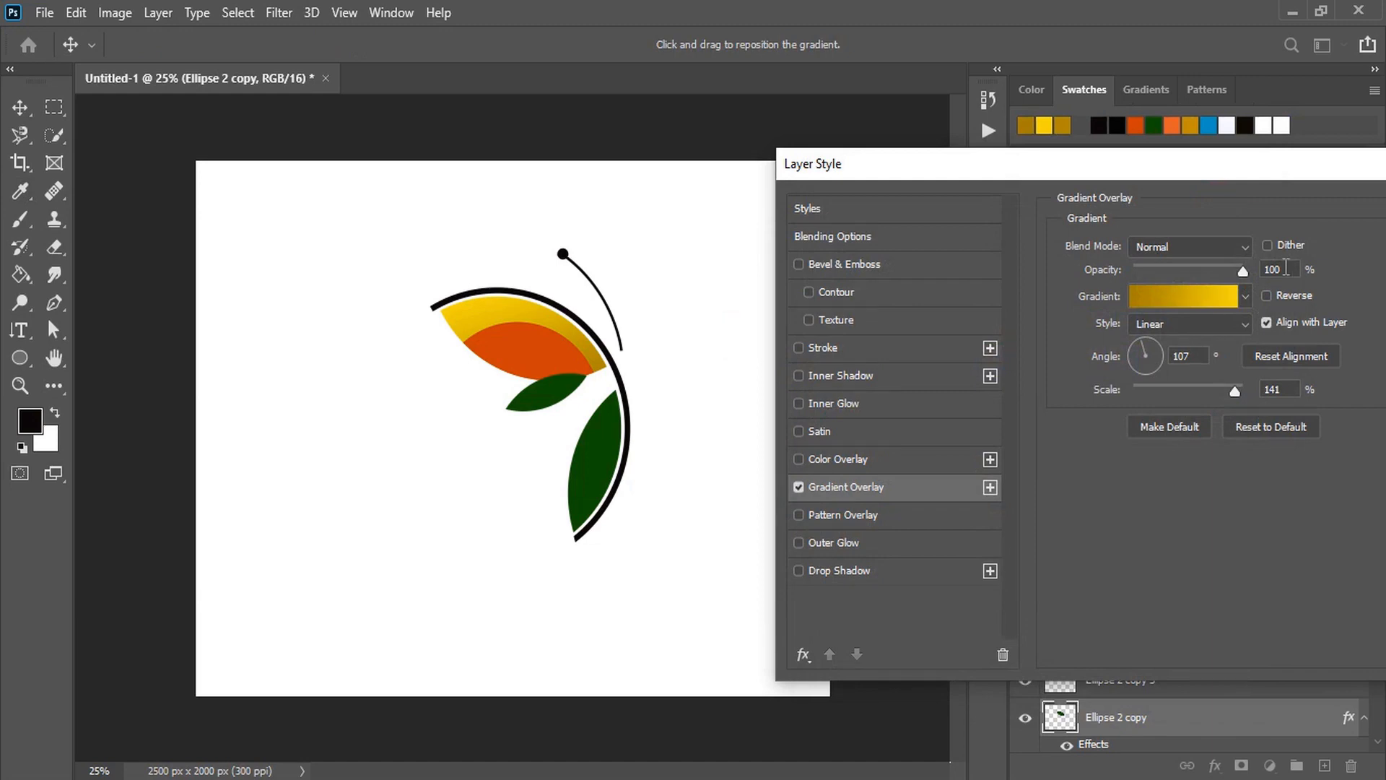
drag(1241, 165, 1063, 186)
click(1331, 240)
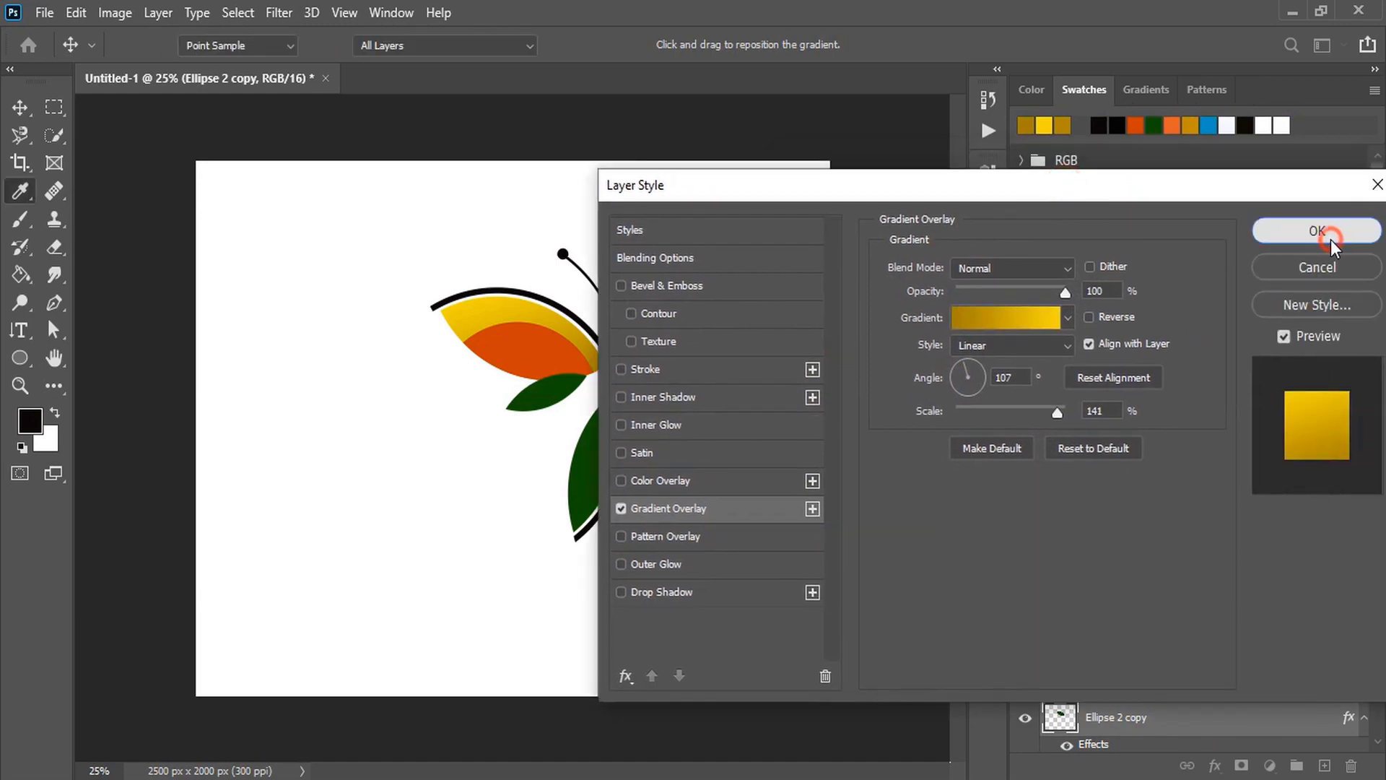
click(744, 418)
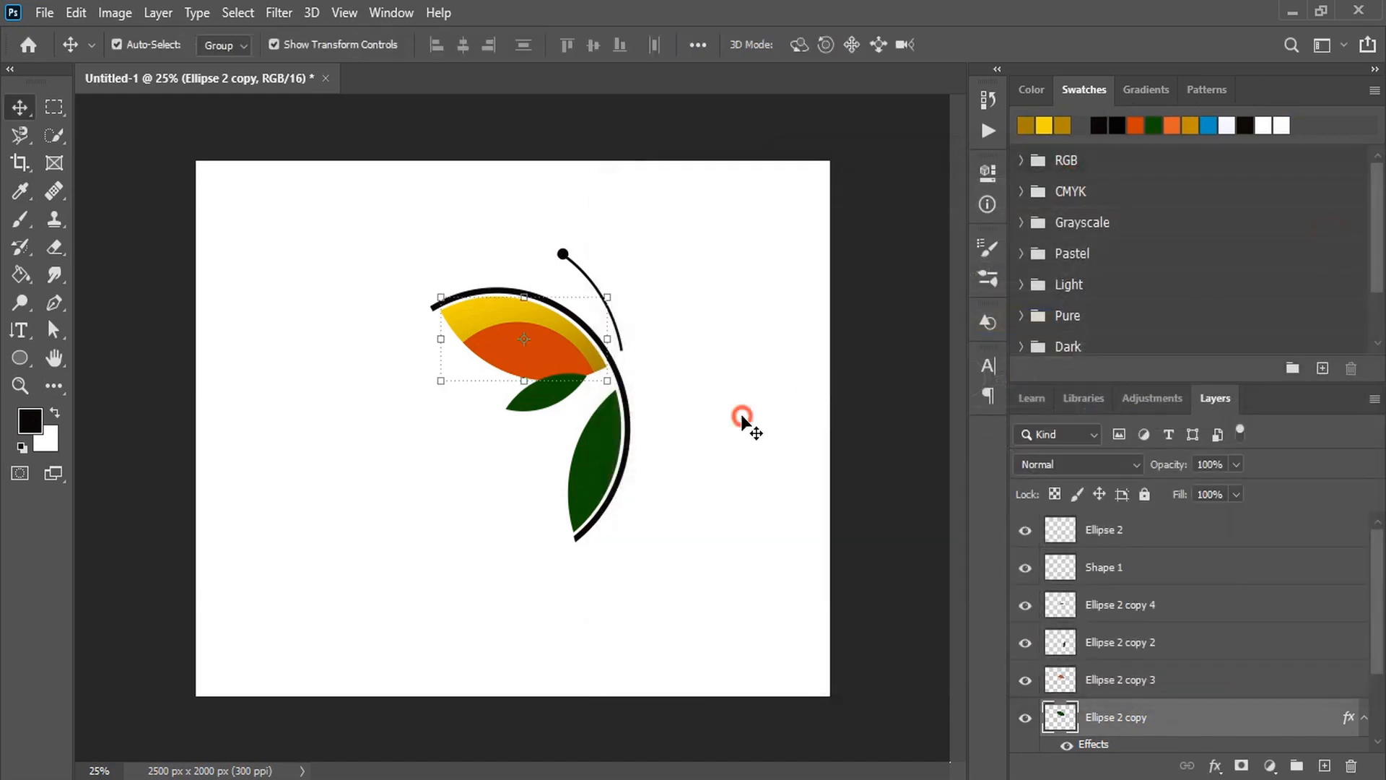
- Add the gold Gradient Overlay to the lower green leaf, layer Ellipse 2 copy 2, and set its angle to 1°
click(607, 465)
click(1291, 590)
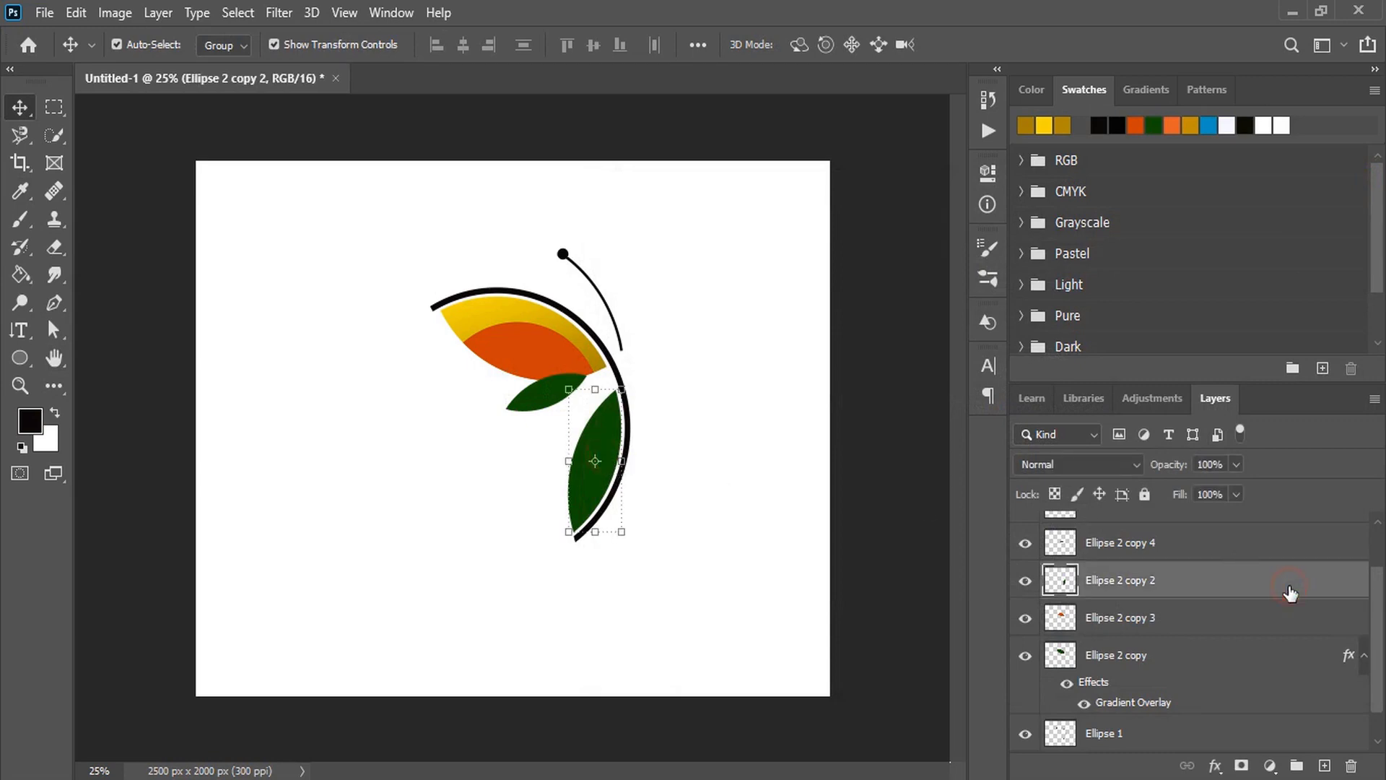
double_click(1290, 591)
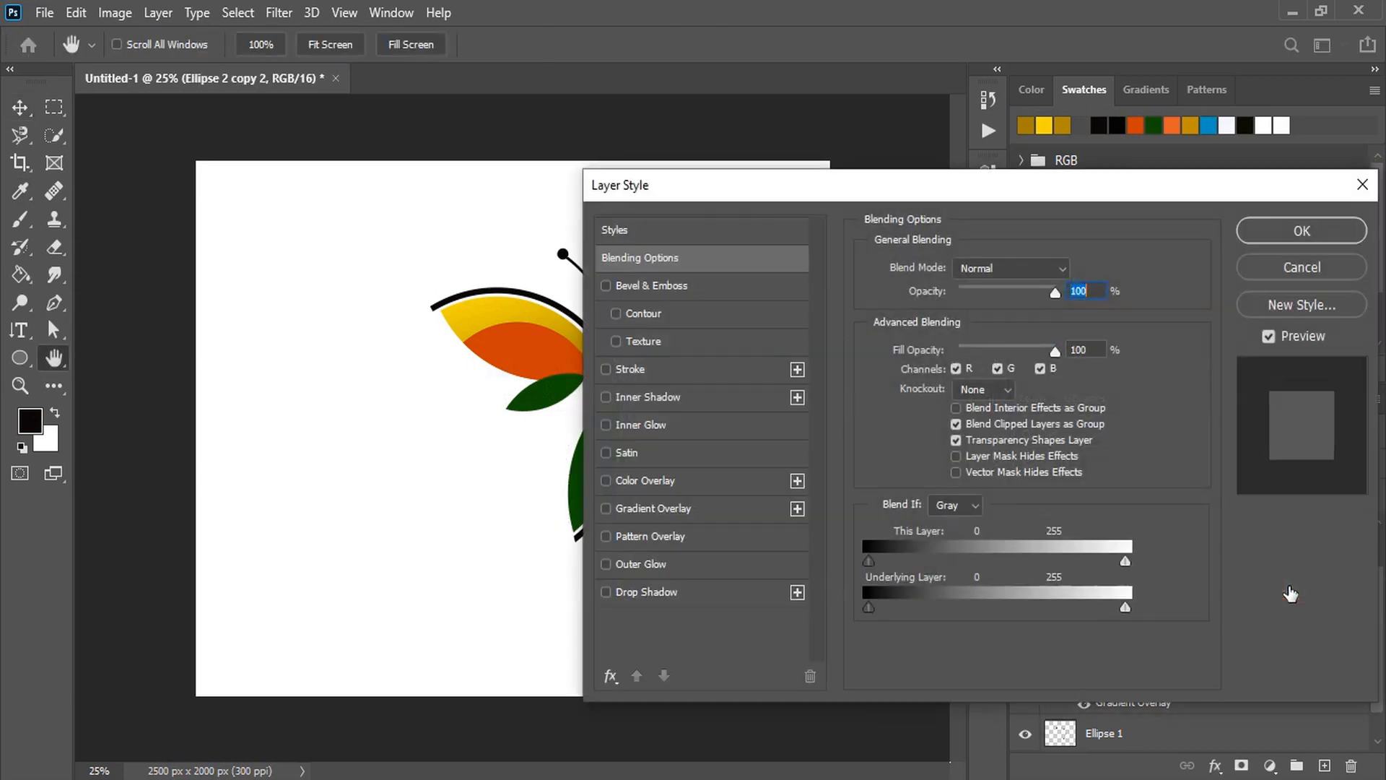
click(601, 508)
drag(761, 193, 903, 188)
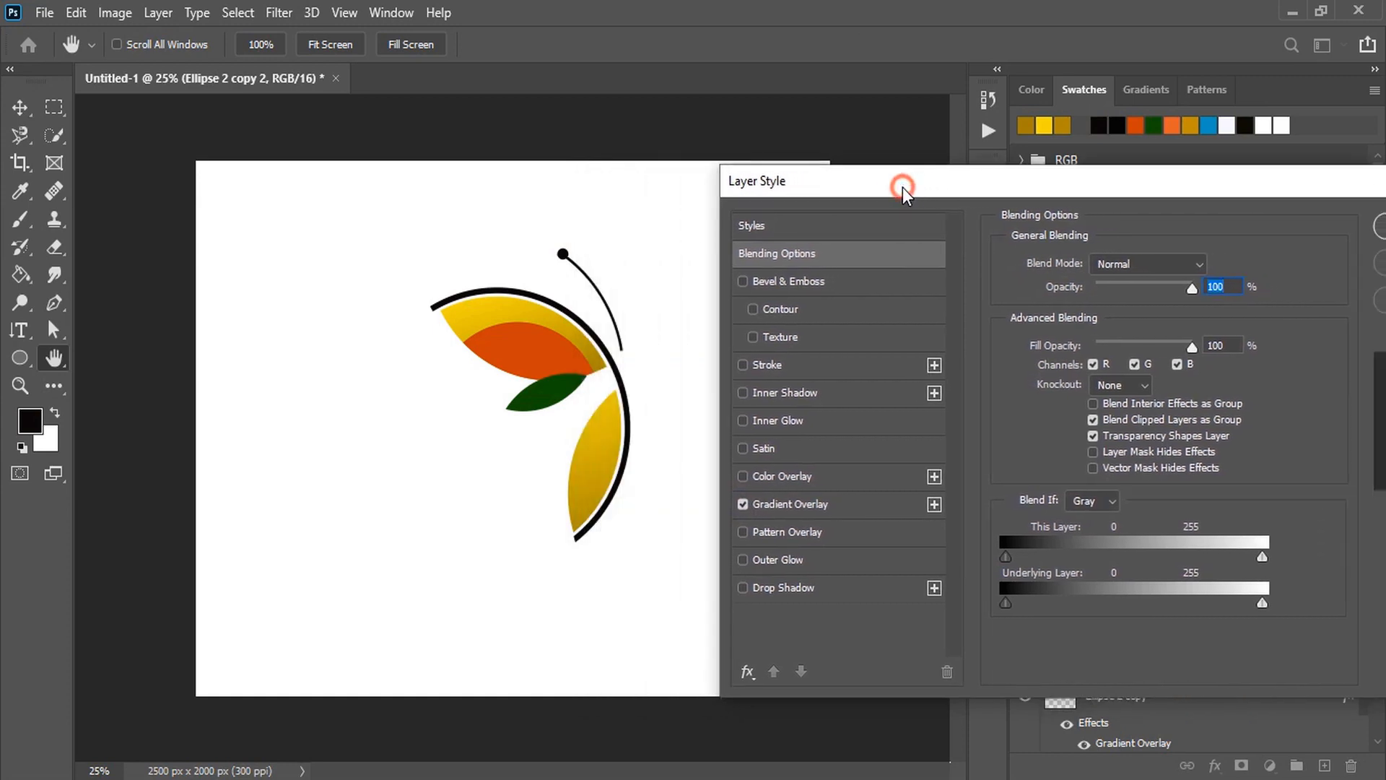
click(791, 504)
drag(1083, 358, 1081, 375)
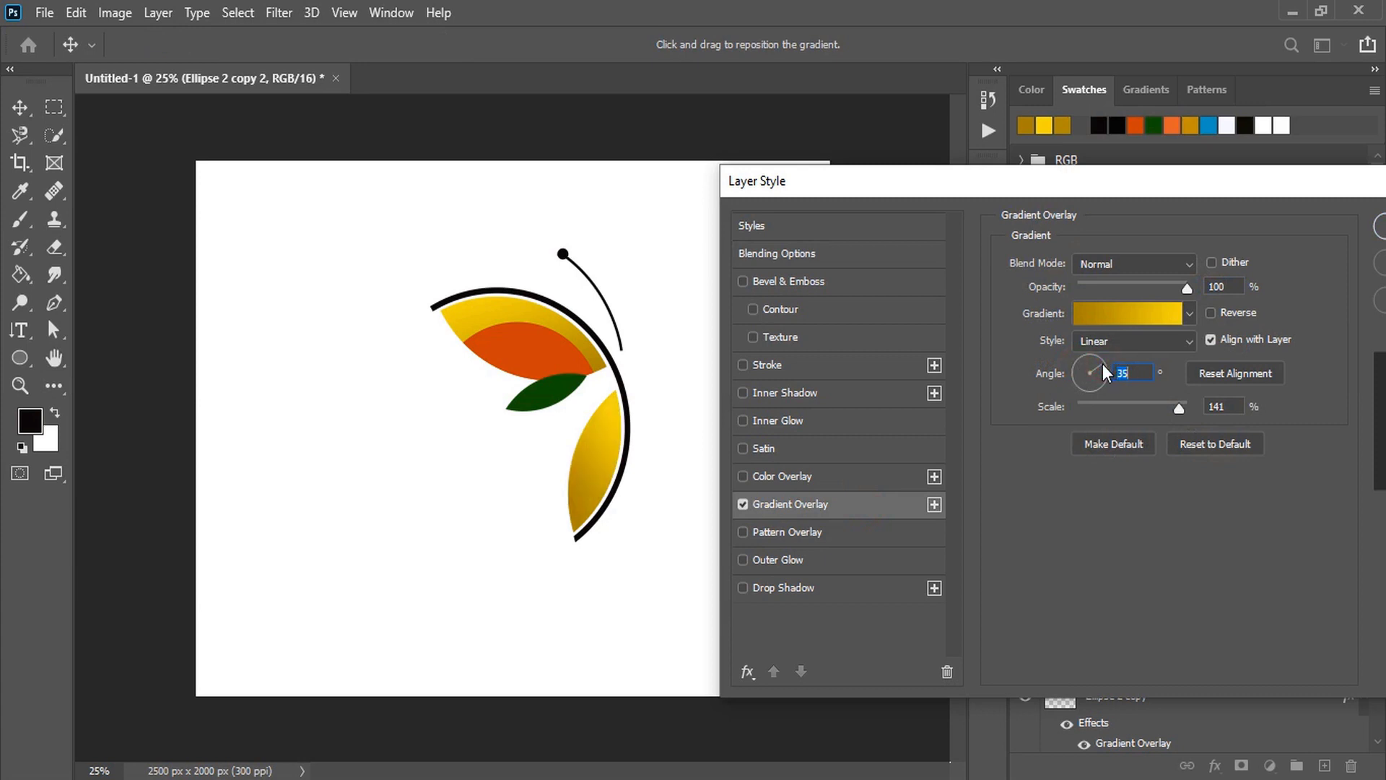
drag(1098, 370, 1102, 371)
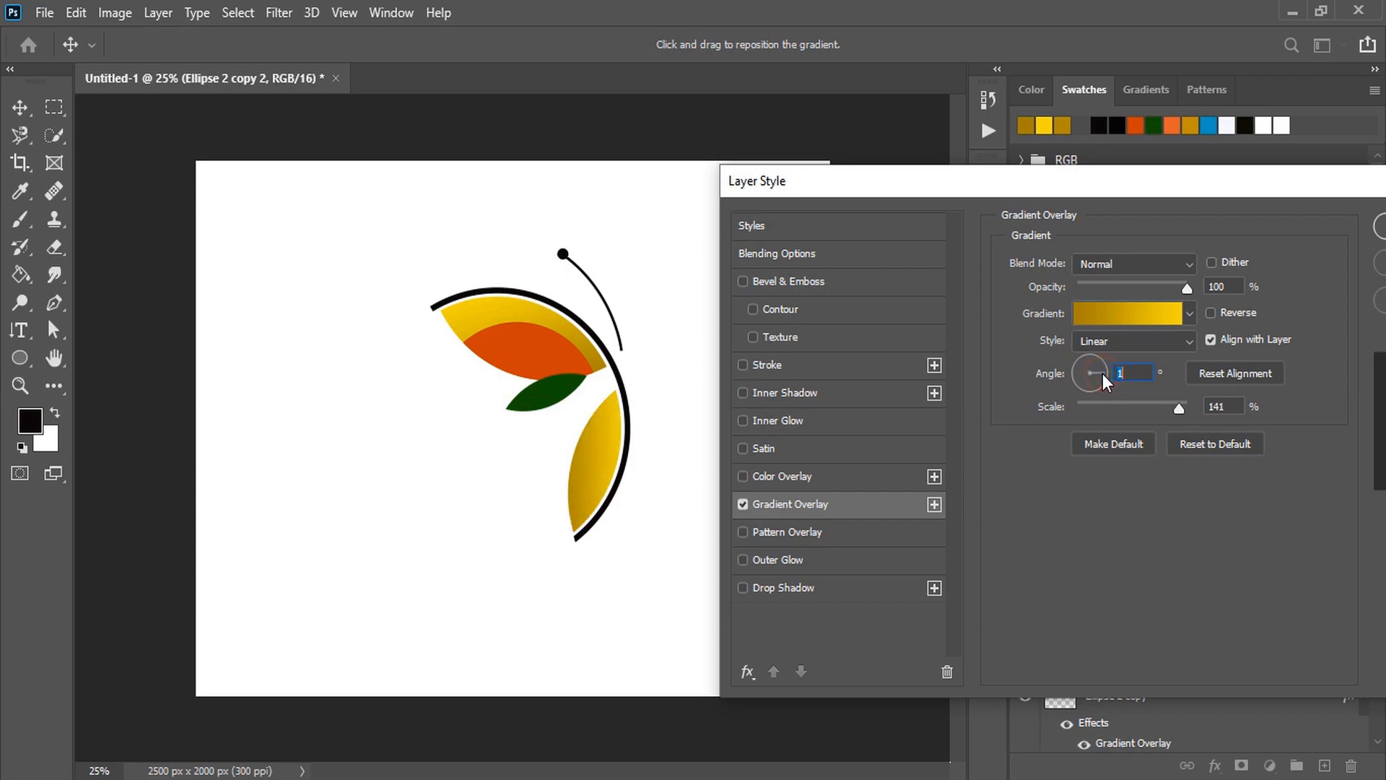
- Apply the same gold Gradient Overlay to the orange leaf, layer Ellipse 2 copy 3, and deselect
click(1248, 699)
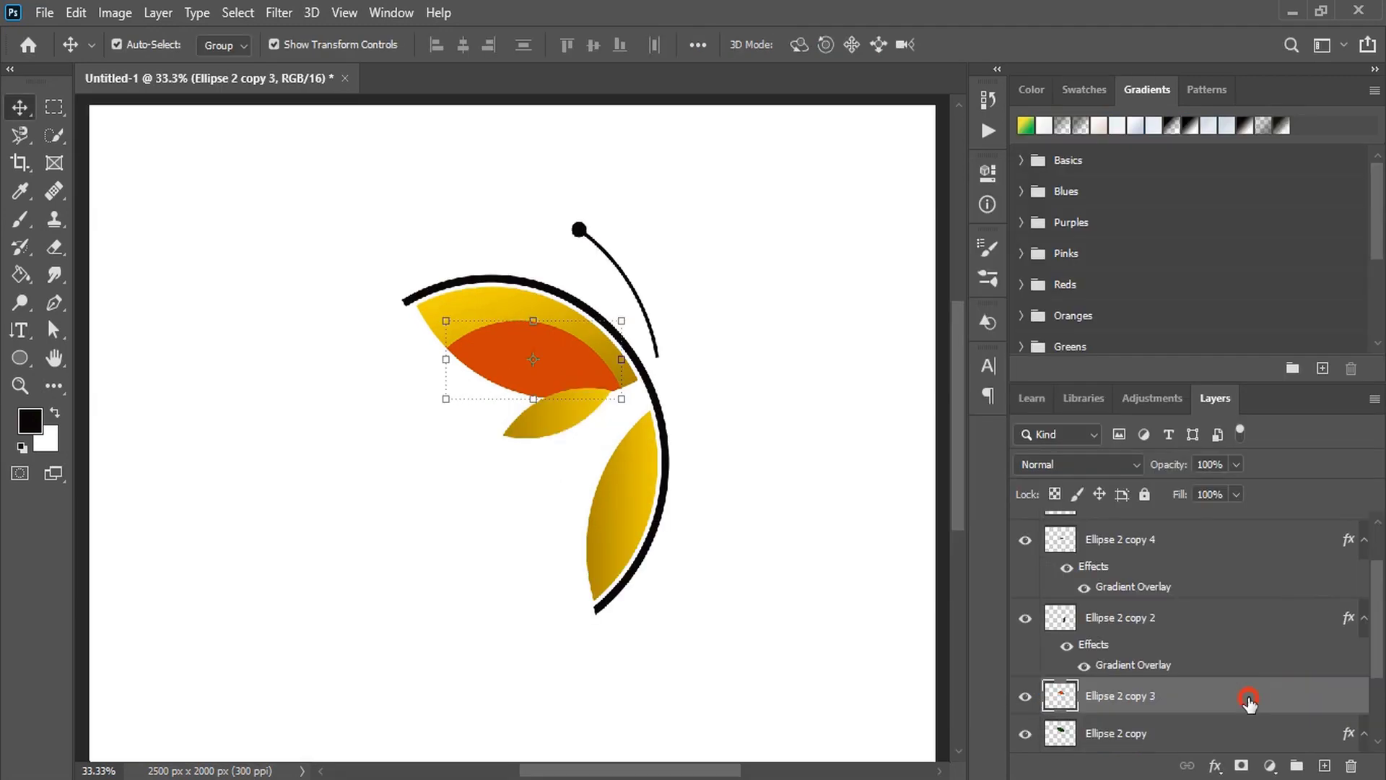
double_click(1248, 698)
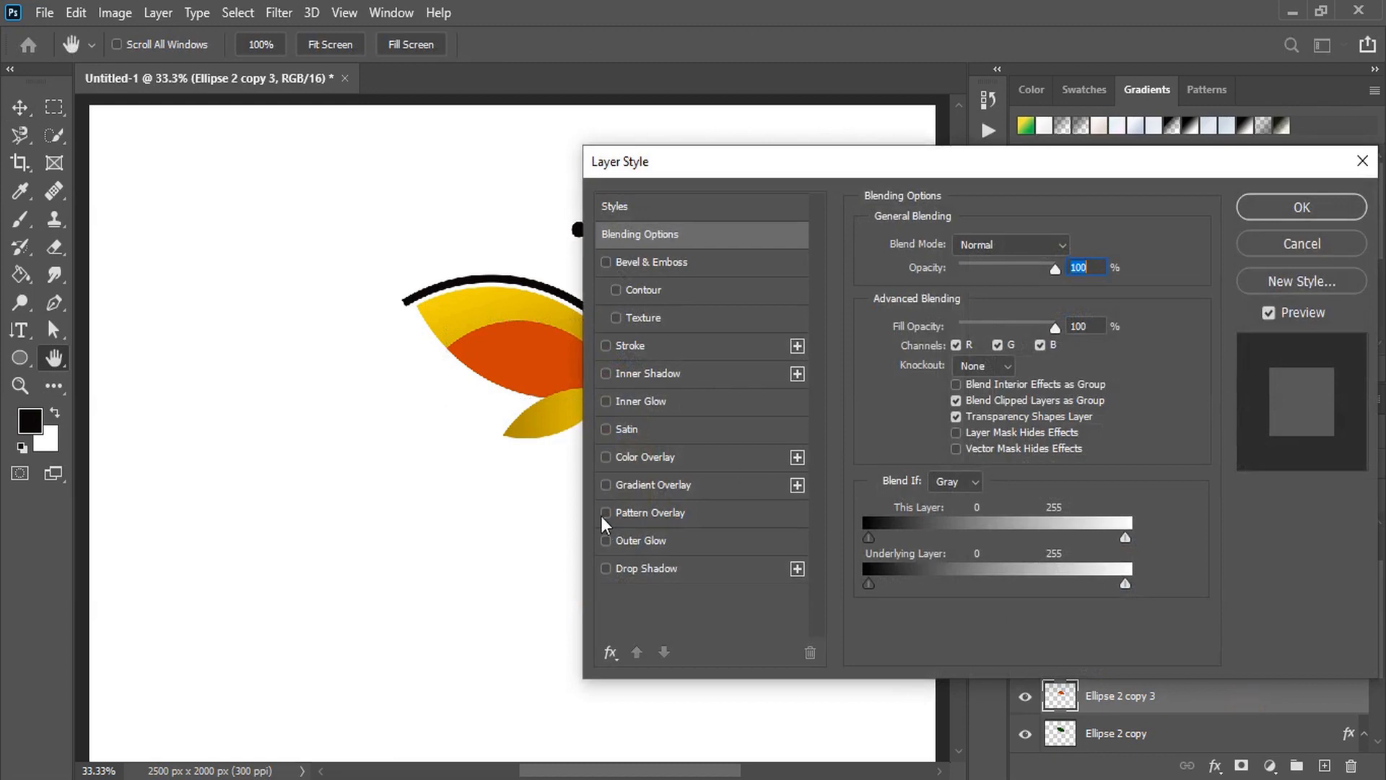
click(607, 484)
click(1277, 210)
click(764, 418)
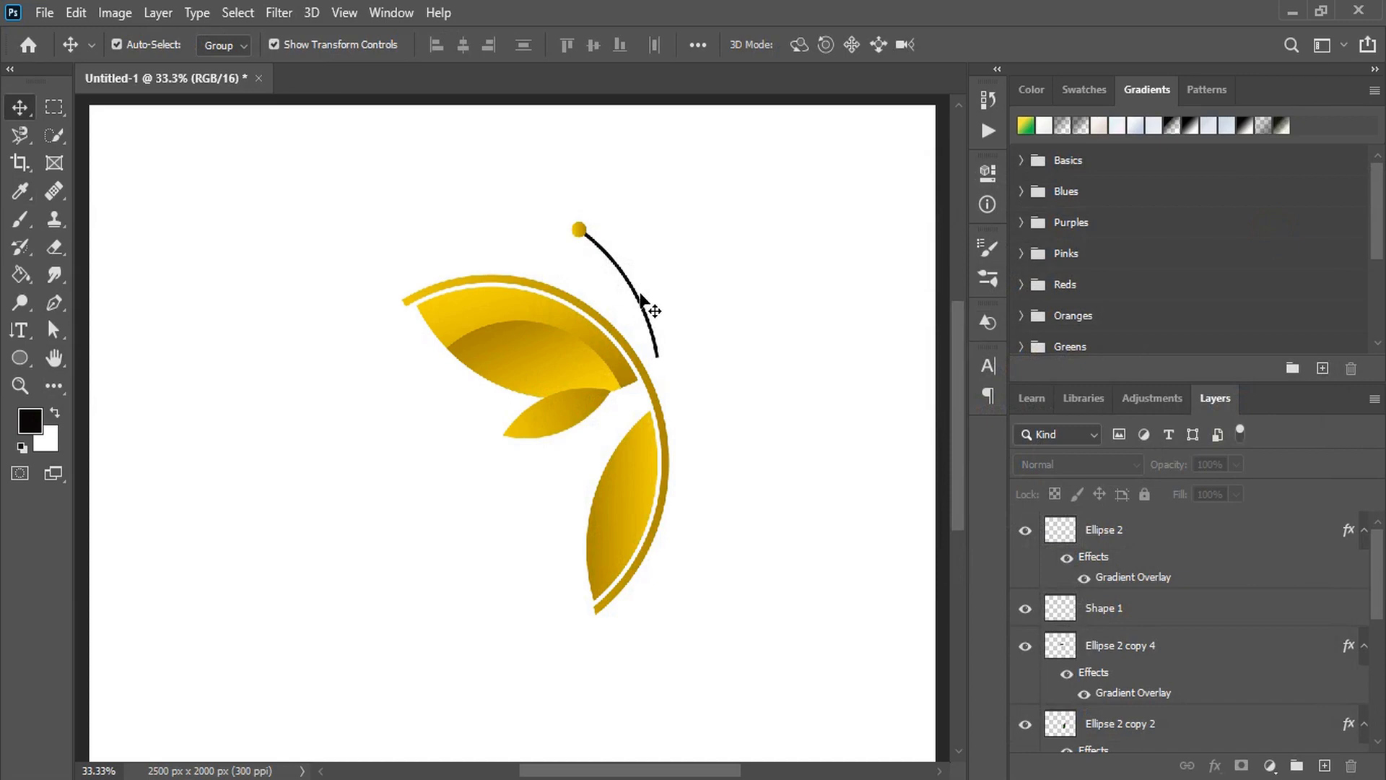
- Apply the gold Gradient Overlay to the black antenna curve, layer Shape 1, and deselect it
click(639, 296)
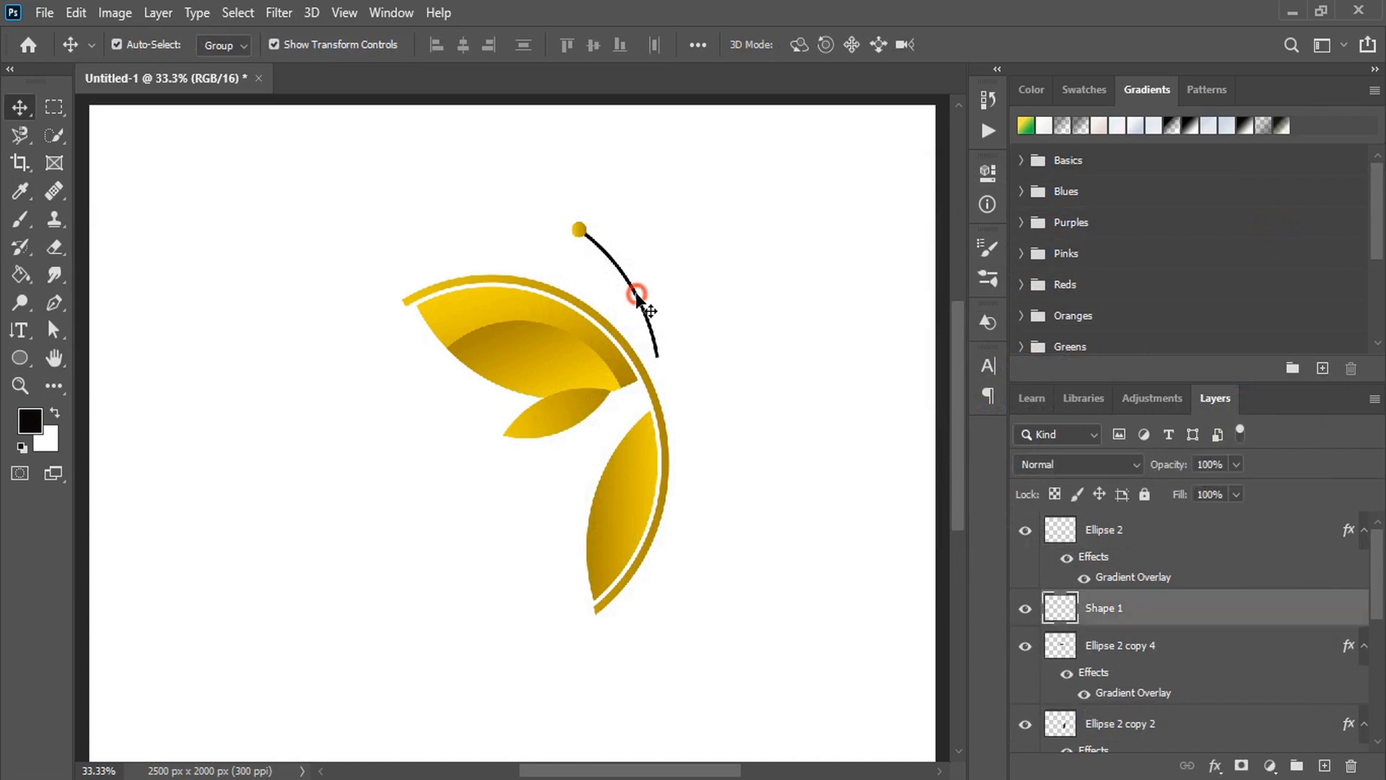
double_click(1300, 622)
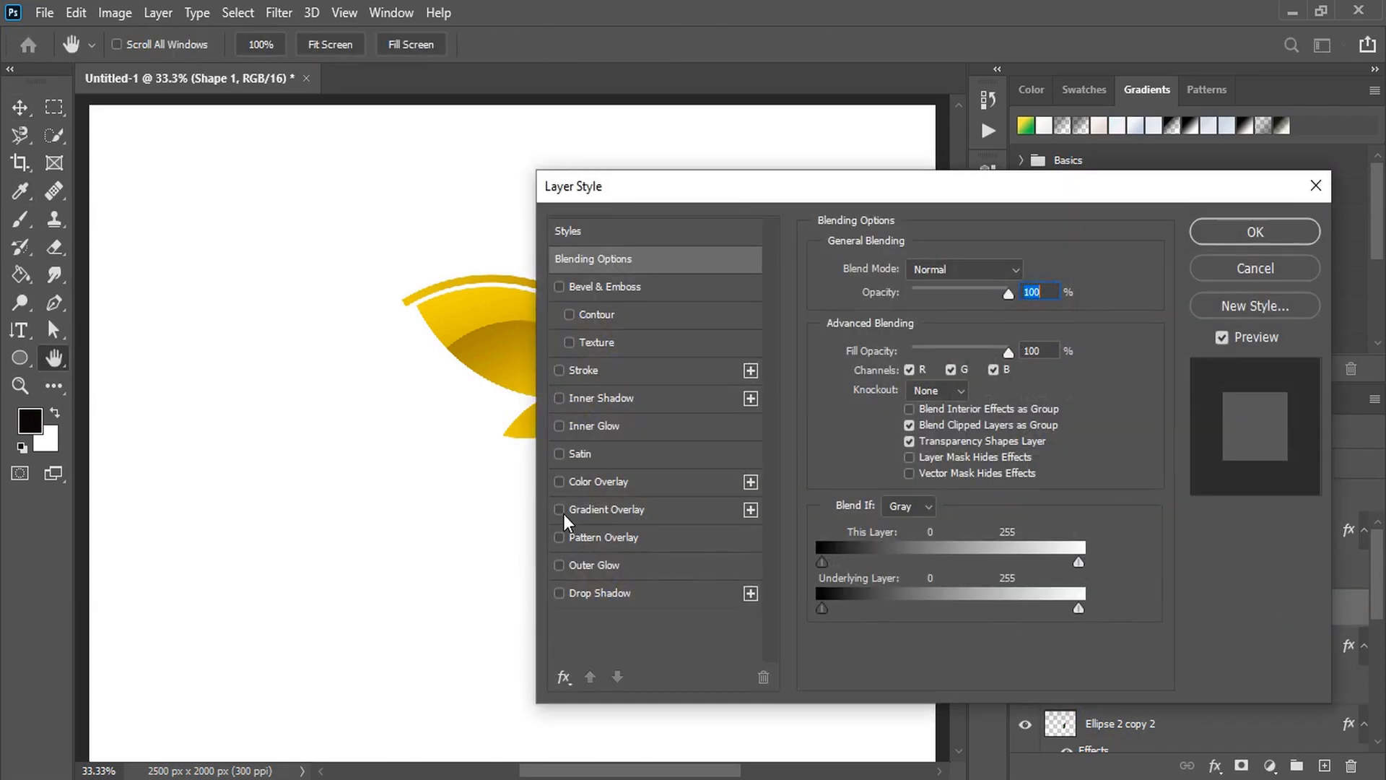
click(560, 509)
click(1239, 234)
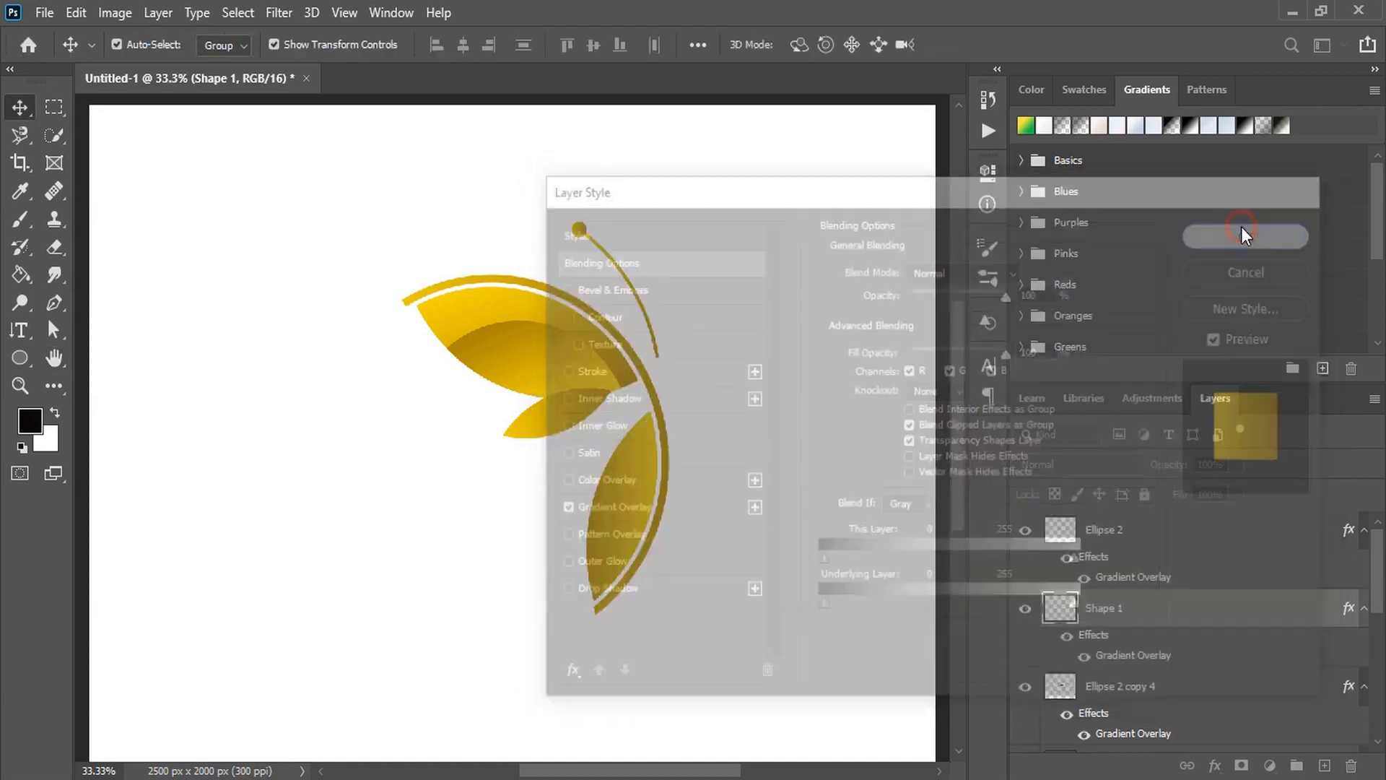
click(759, 364)
- Merge all the wing and antenna layers into one layer and shift the half butterfly toward the canvas's left side
key(ctrl+minus)
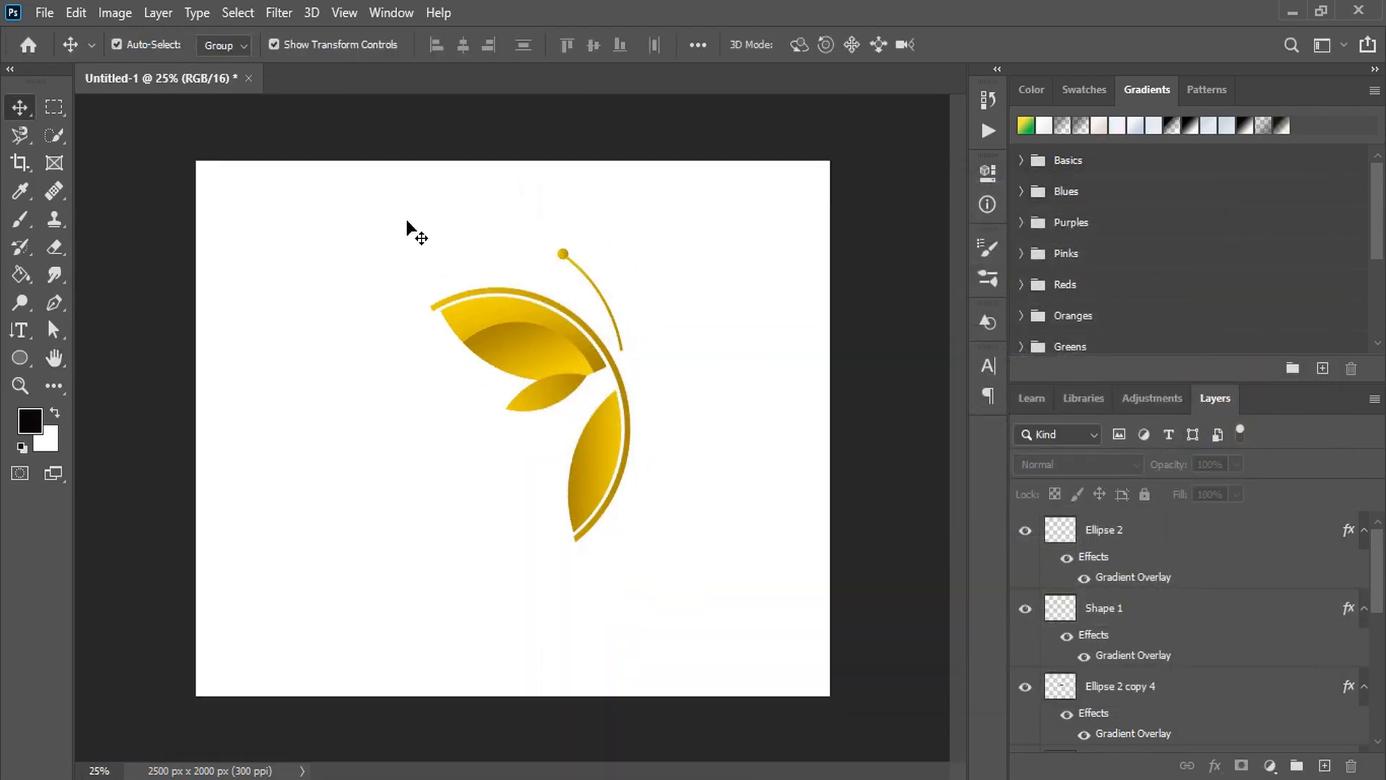
drag(408, 224, 740, 578)
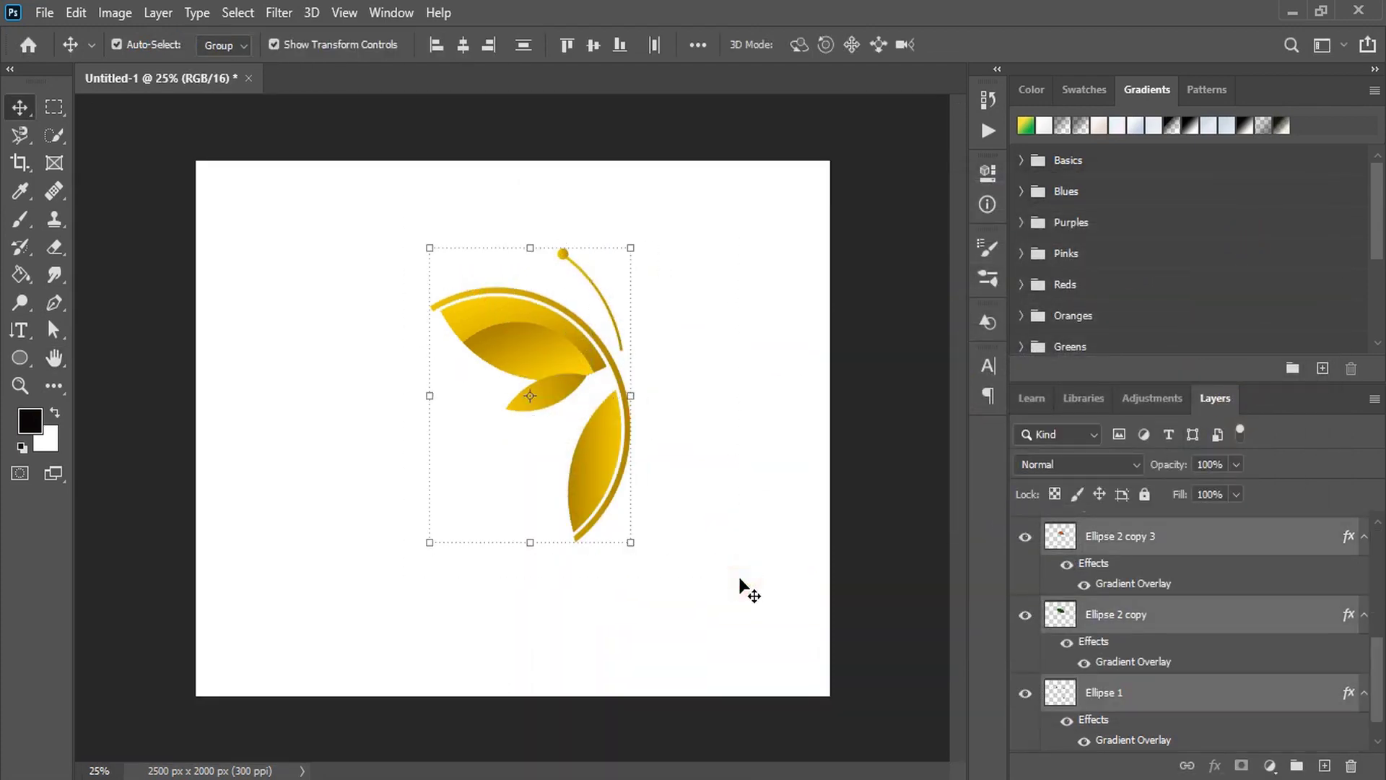
right_click(1162, 614)
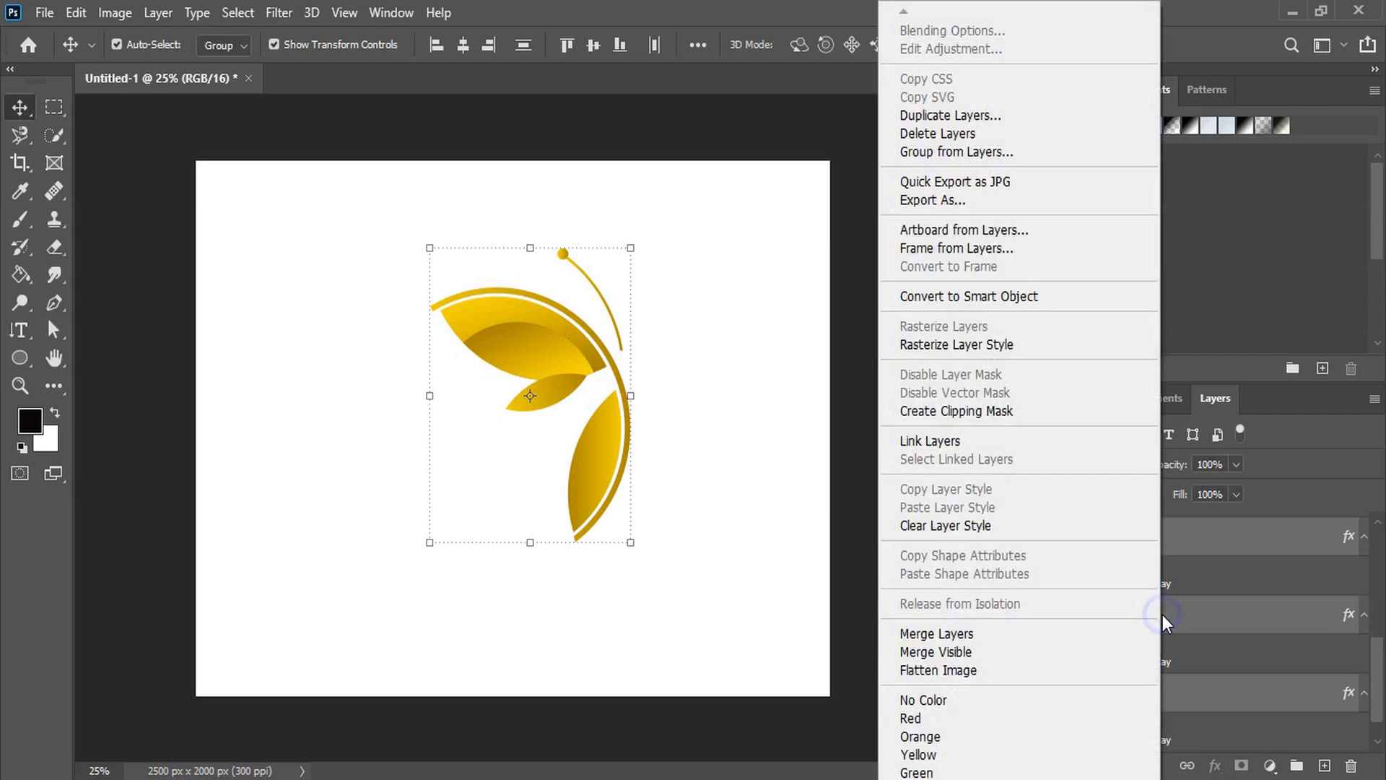
click(953, 633)
click(735, 462)
drag(581, 455, 518, 455)
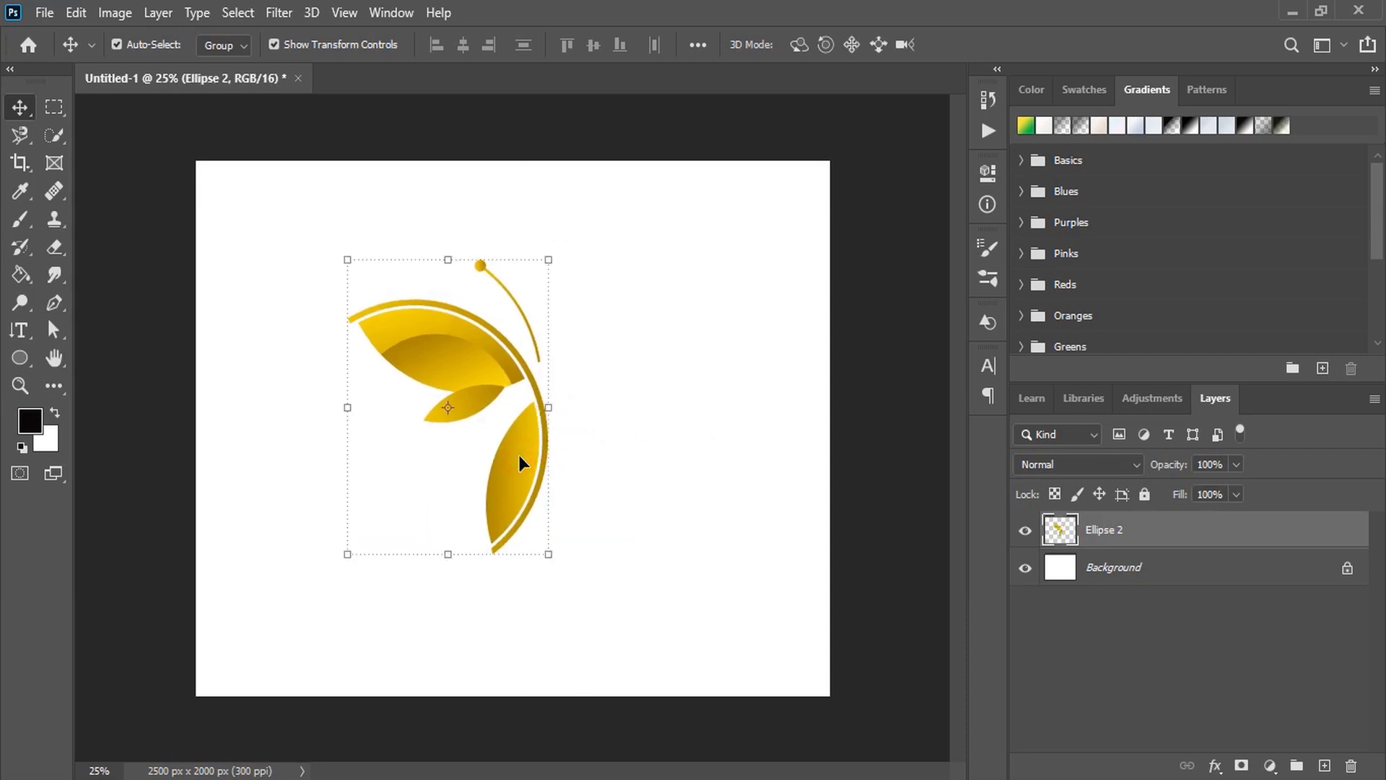
- Duplicate the merged half-butterfly layer and flip the copy horizontally
key(ctrl+j)
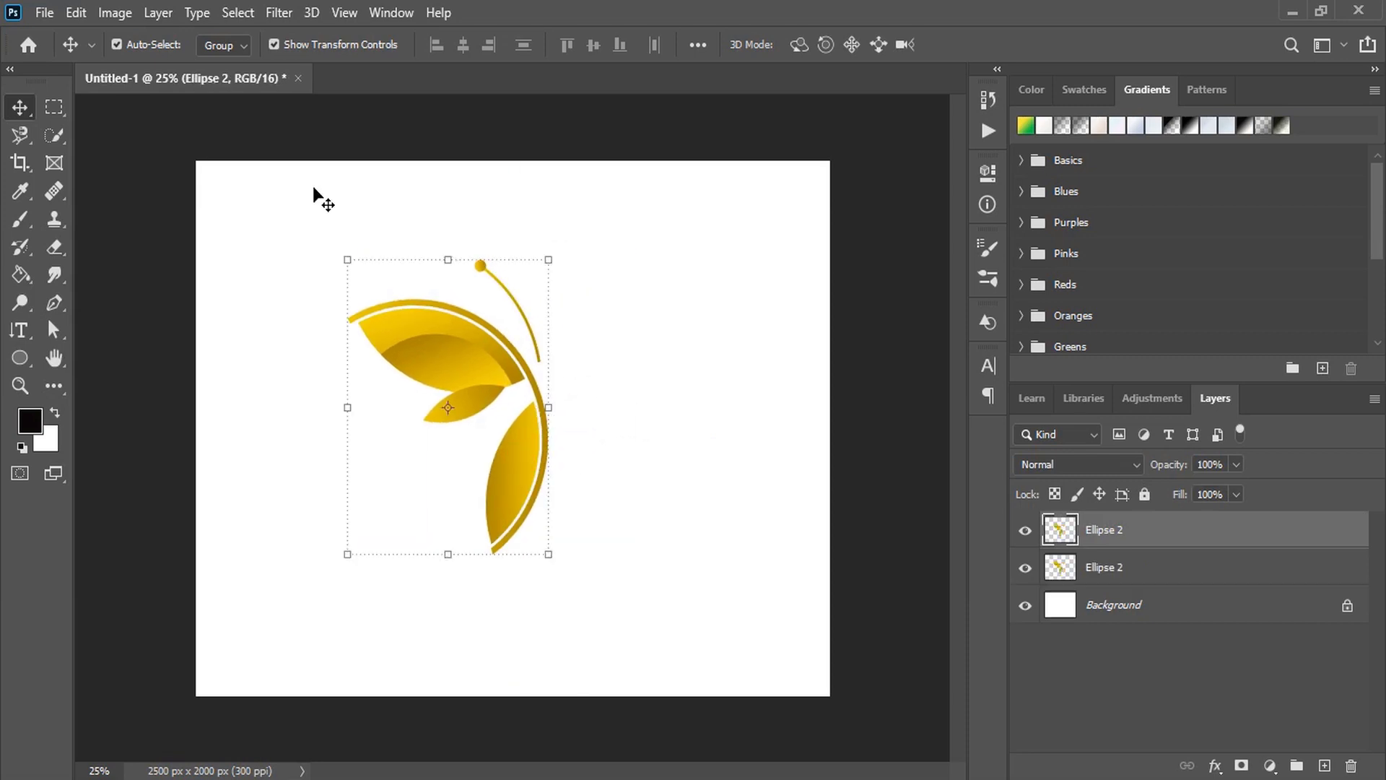
click(90, 19)
mouse_move(201, 504)
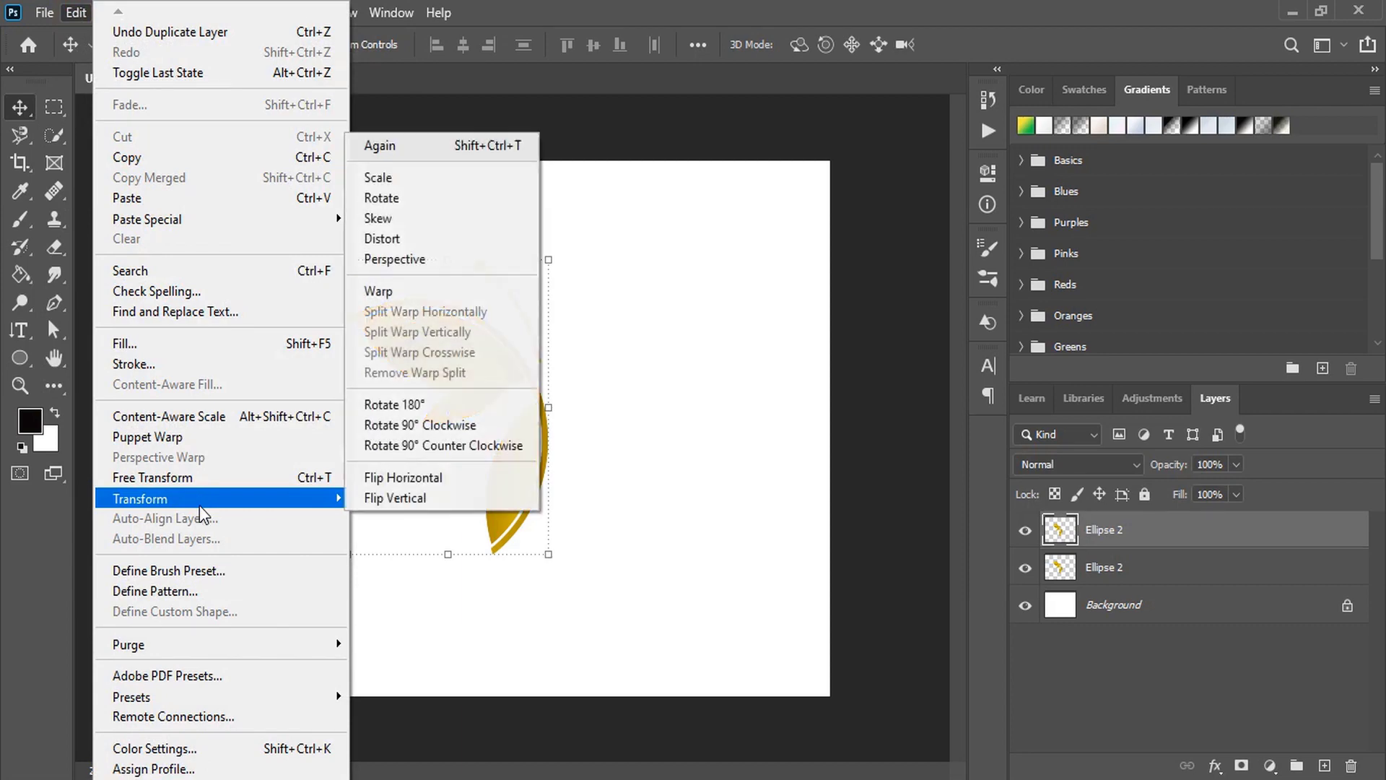
click(433, 478)
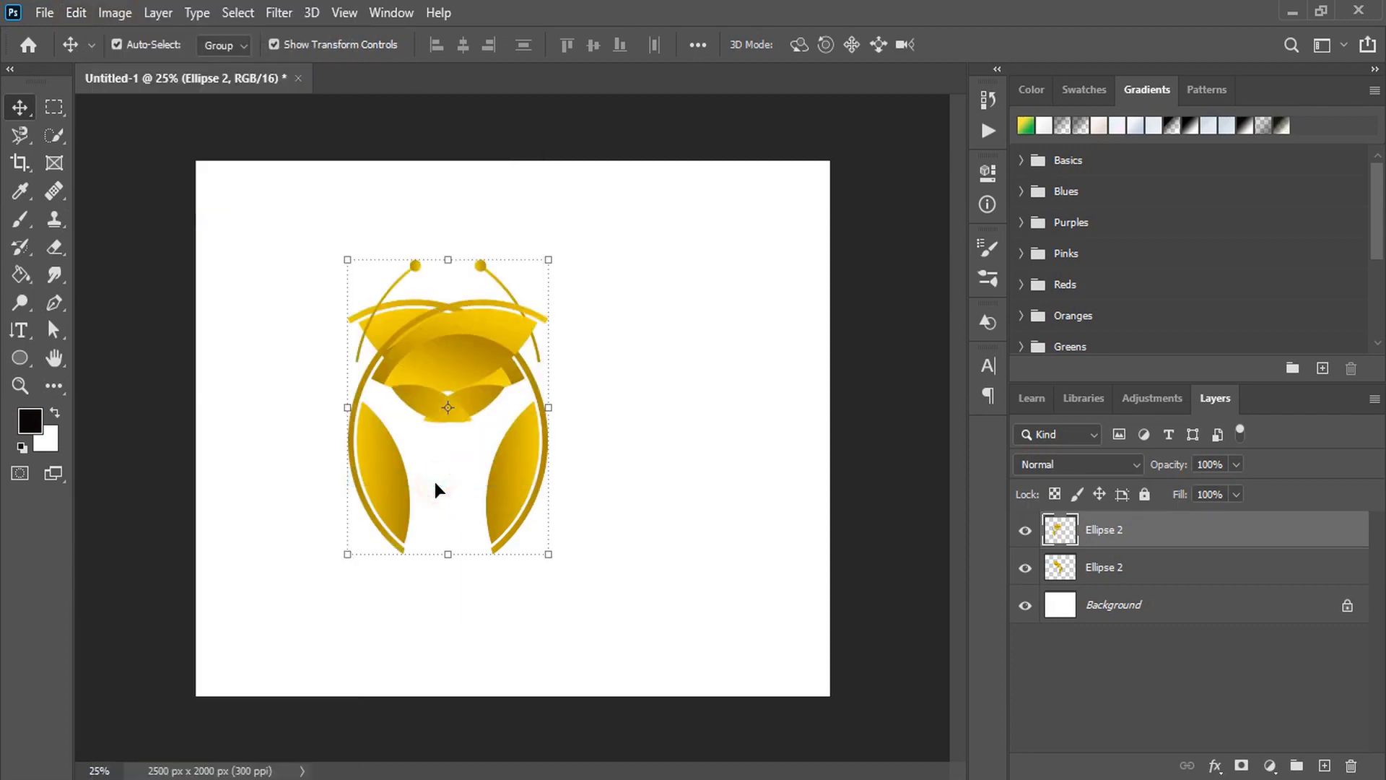
- Nudge the flipped copy right until both halves meet at the central body line, and deselect it
key(Right)
key(Right)
key(Right)
key(Right)
key(Right)
key(Right)
key(Right)
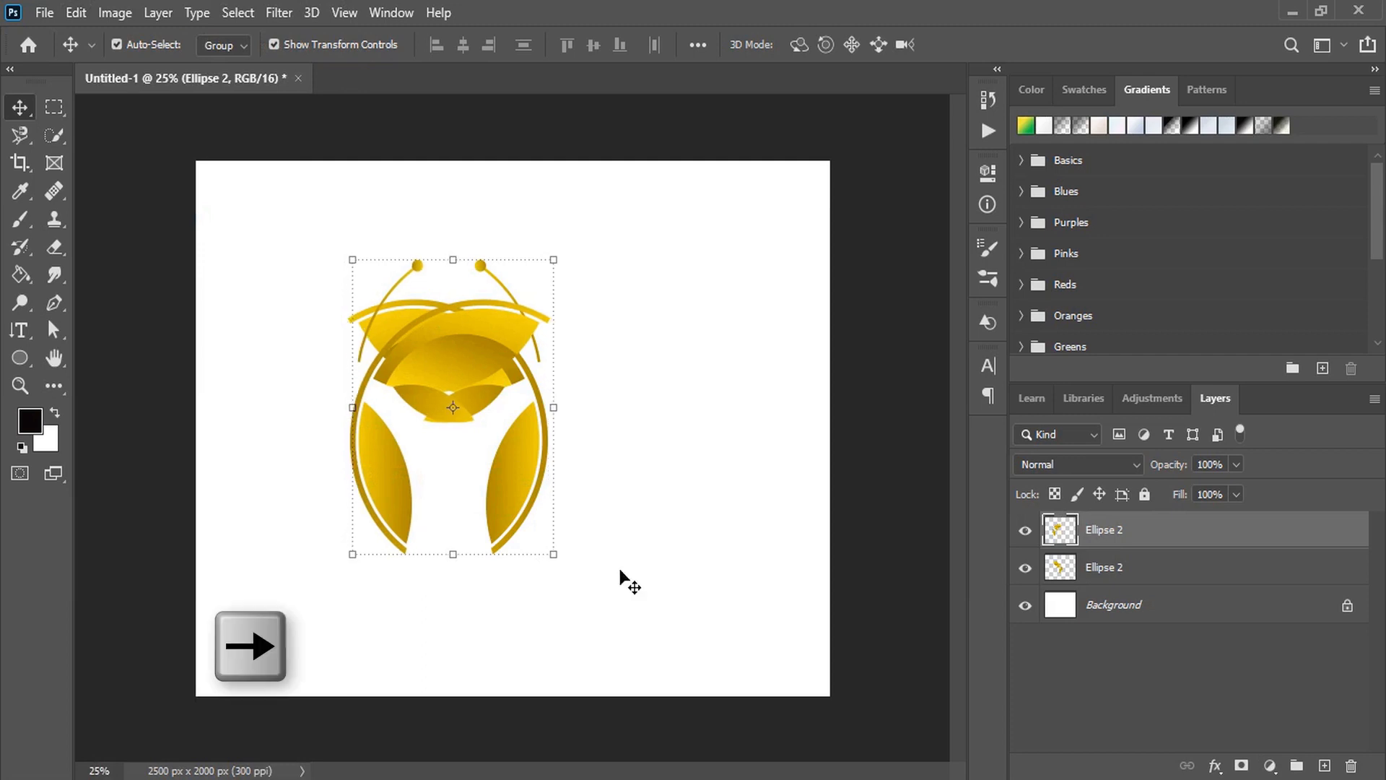
key(Right)
key(Right)
key(Right)
key(Right)
key(Right)
key(Right)
key(Right)
key(Right)
key(Right)
key(Right)
key(Right)
key(Right)
key(Right)
key(Right)
key(Right)
key(Right)
key(Right)
key(Right)
key(Right)
key(Right)
key(Right)
key(Right)
key(Right)
key(Right)
key(Right)
key(Right)
key(Right)
key(Right)
key(Right)
key(Right)
key(Right)
key(Right)
key(Right)
key(Right)
key(Right)
key(Right)
key(Right)
key(Right)
key(Right)
key(Right)
key(Right)
key(Right)
key(Right)
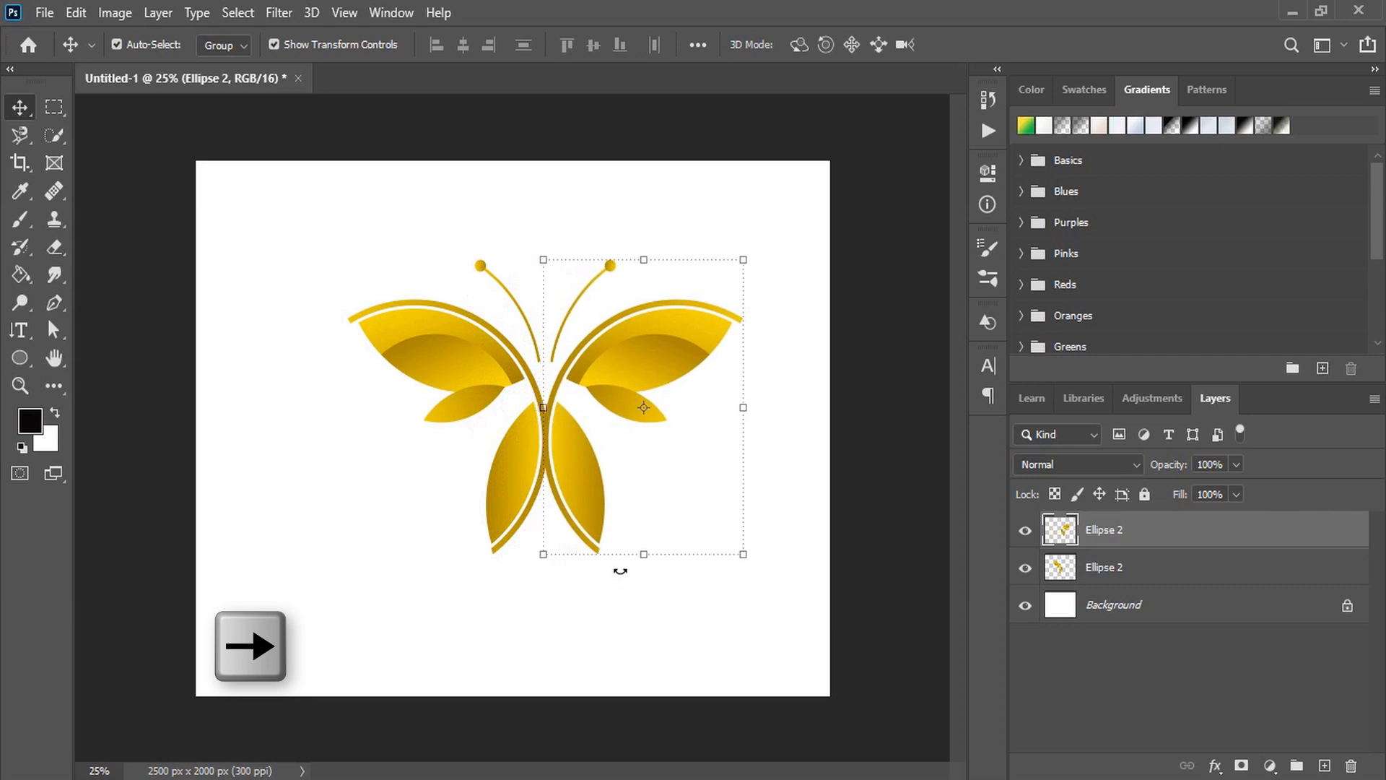
key(Right)
key(Right)
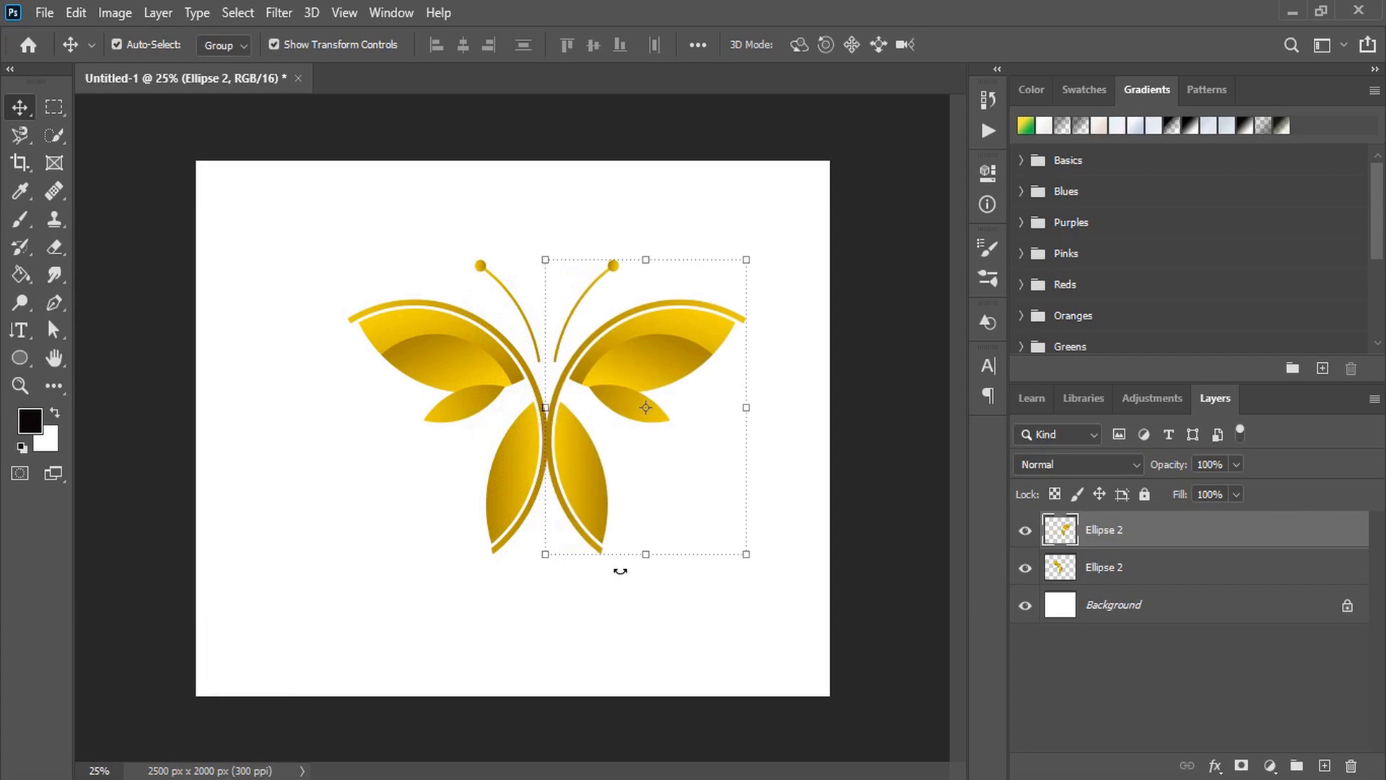
click(350, 247)
- Add the text "Logo Title" and centre it under the butterfly, scaled up to about 185%
key(t)
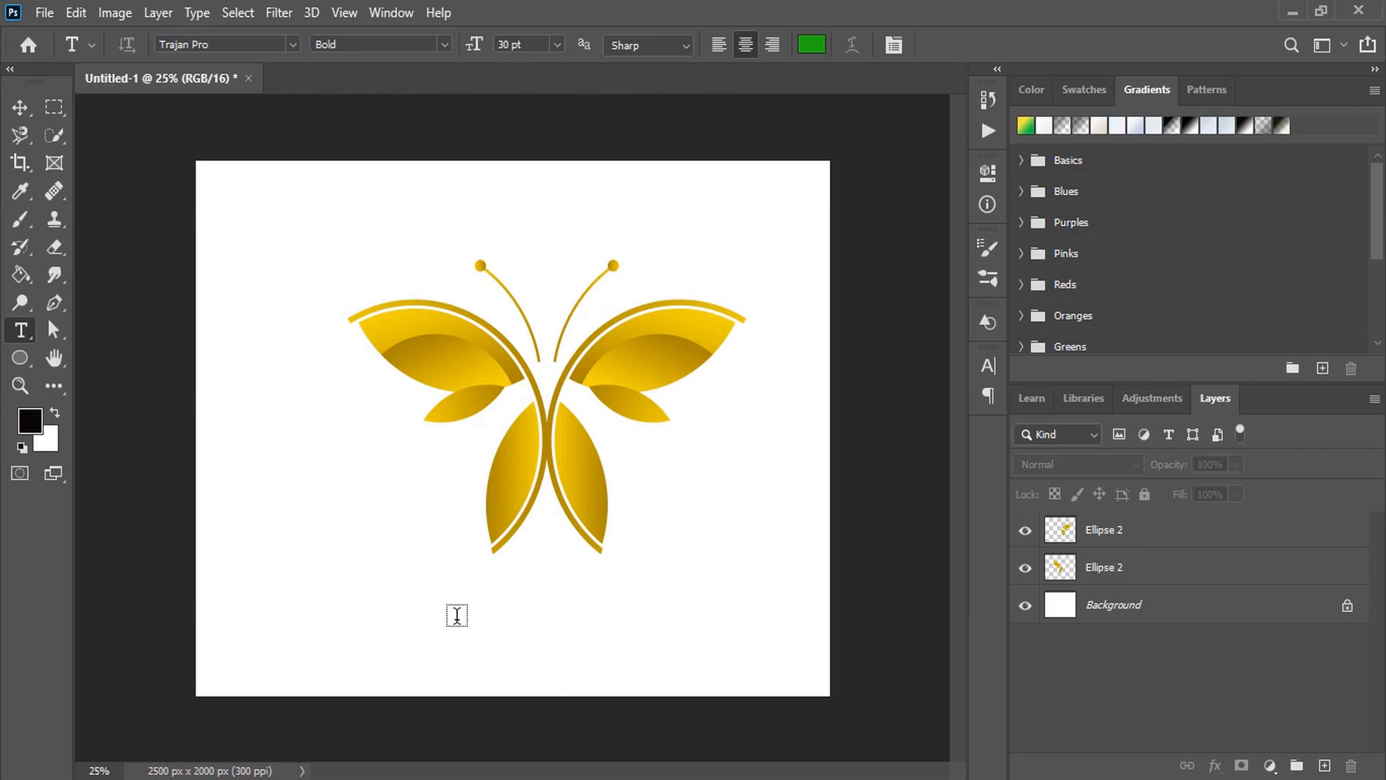
click(459, 625)
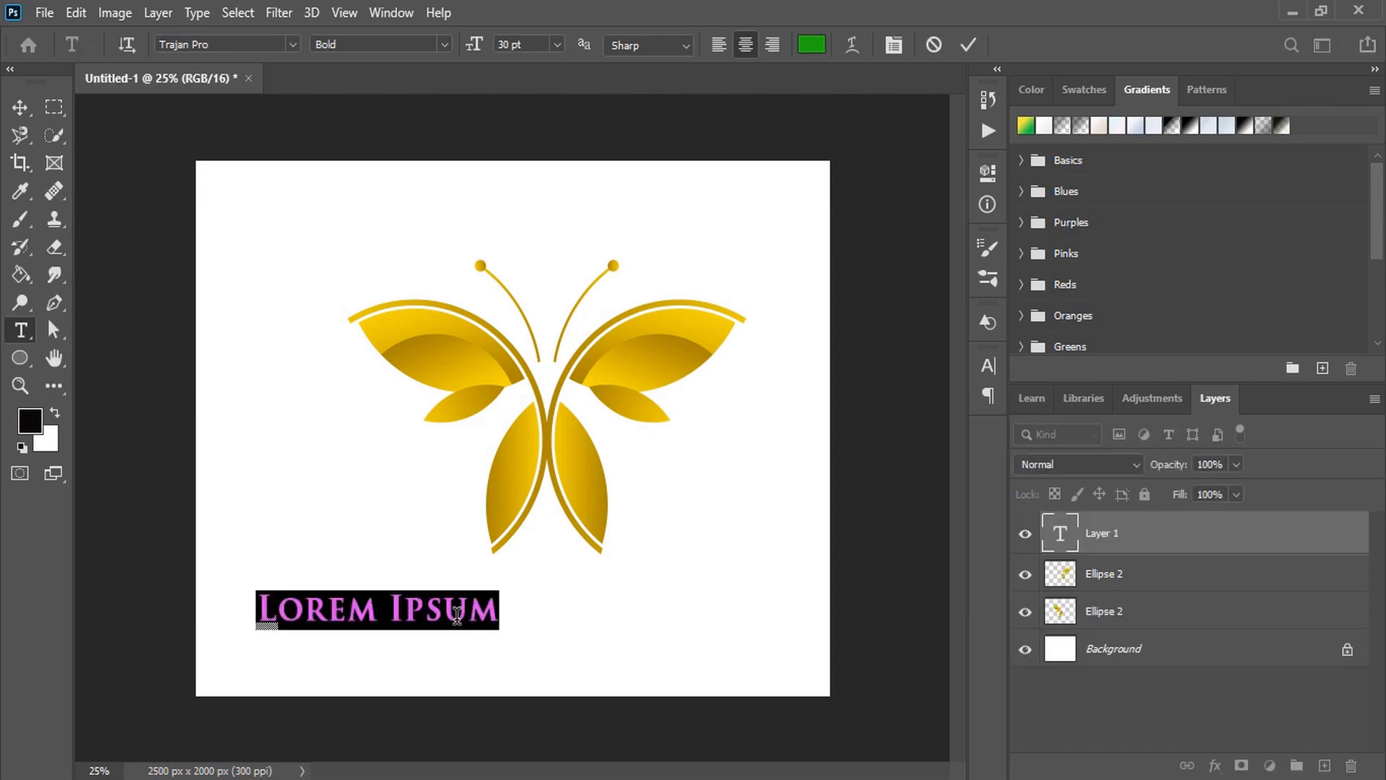
text(Lo)
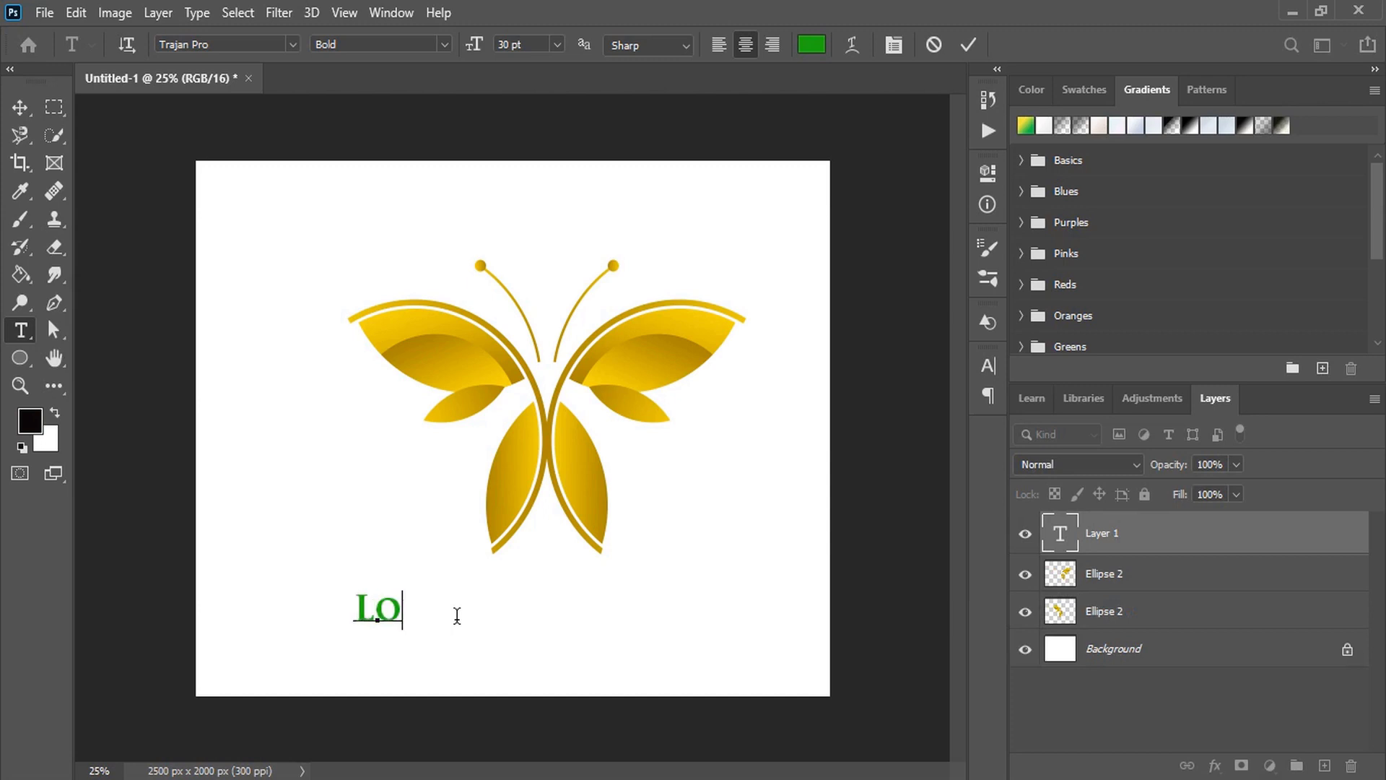
text(go)
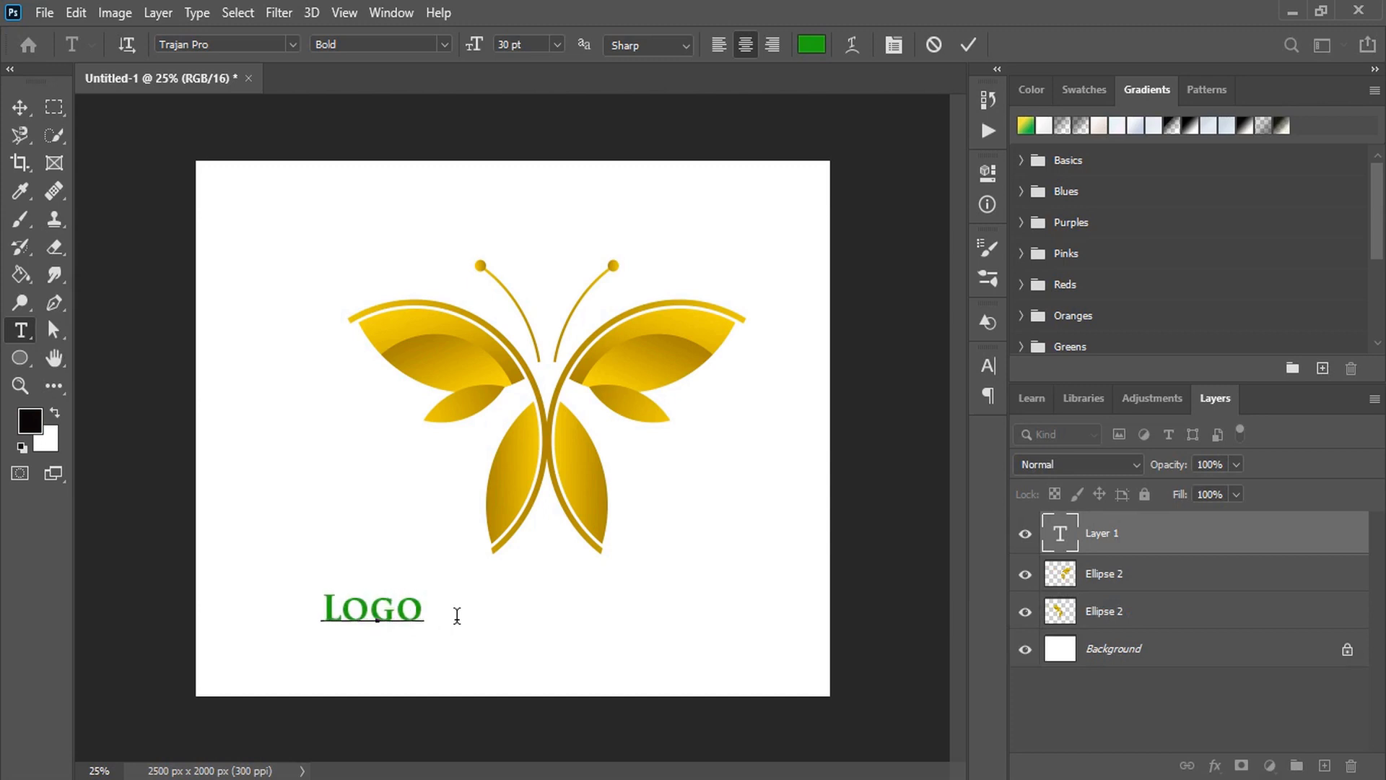
text( Title)
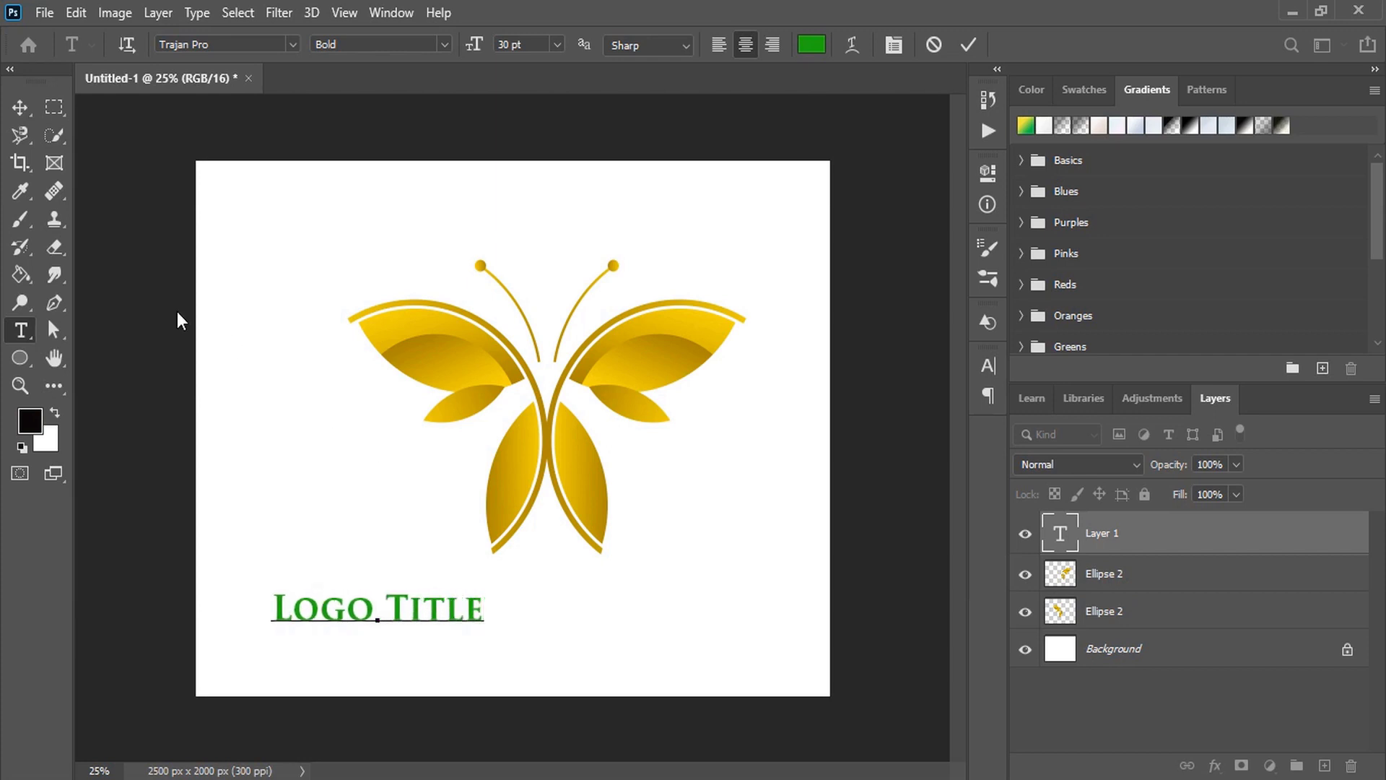
click(20, 107)
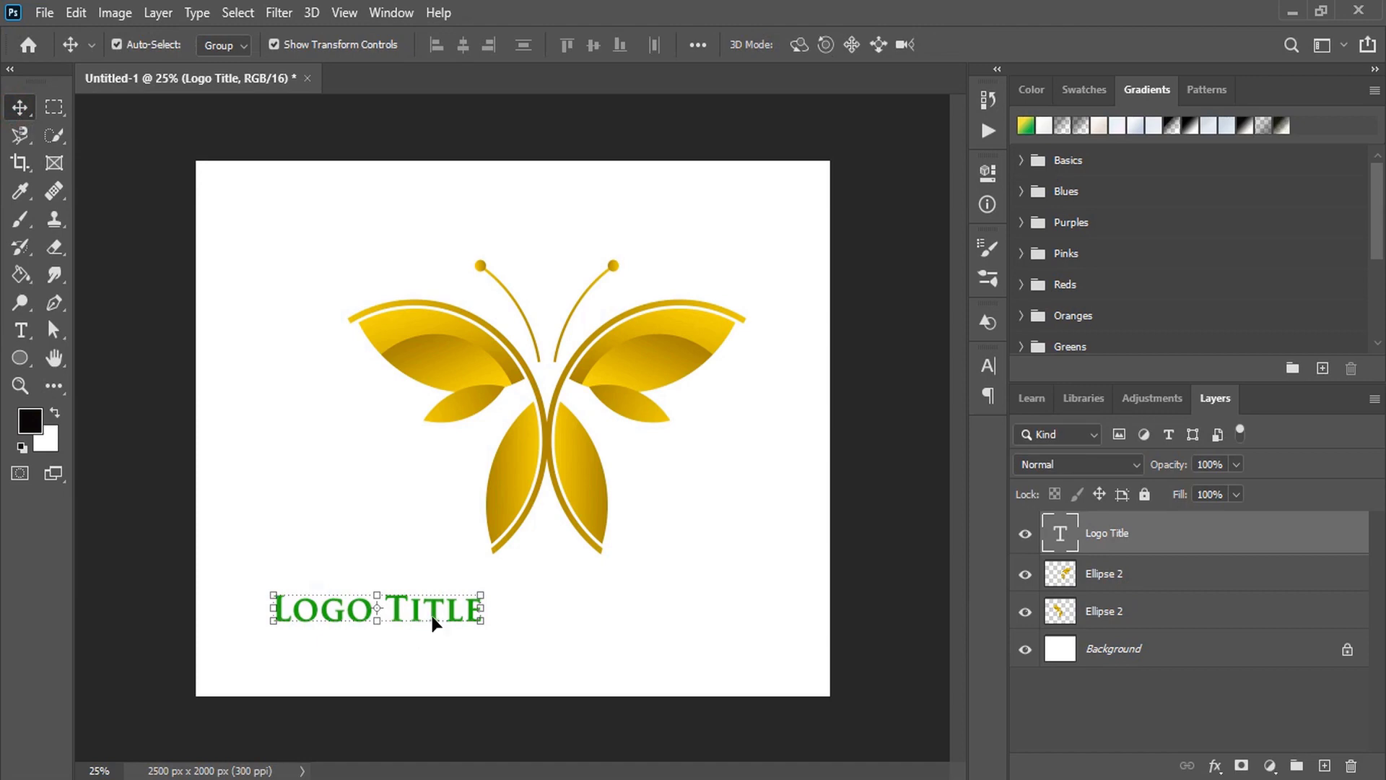
drag(431, 613, 668, 595)
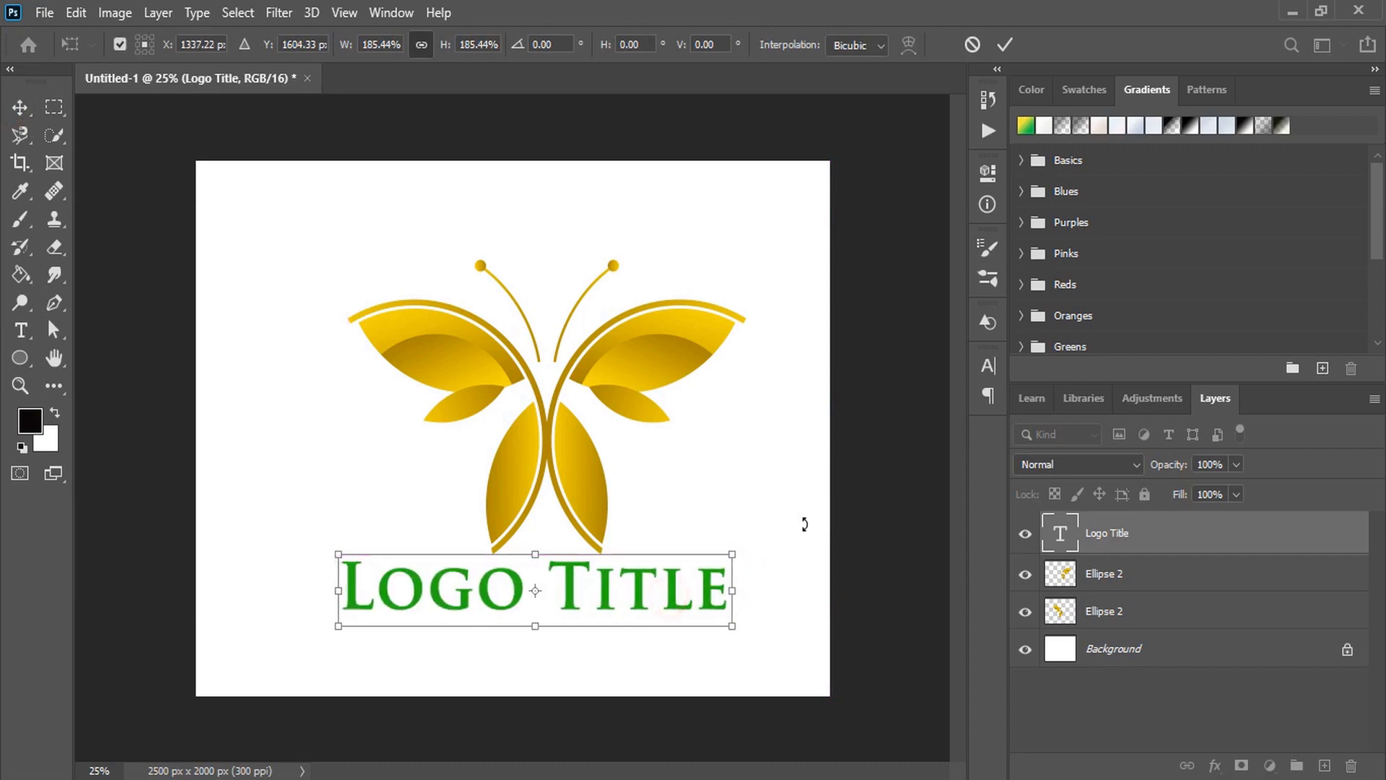
click(1005, 44)
- Change the title's font to Brush Wayne and enlarge the text to nearly the butterfly's width
click(988, 369)
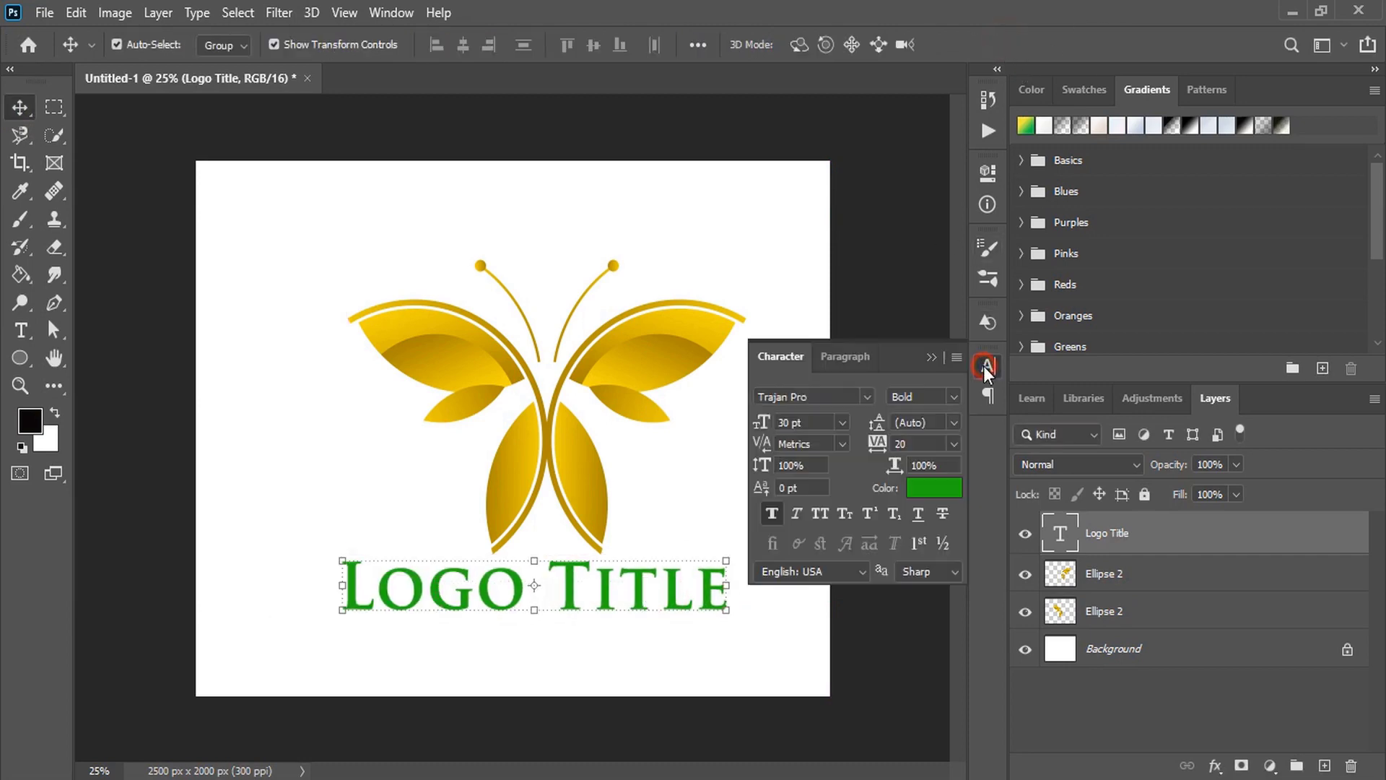
click(868, 397)
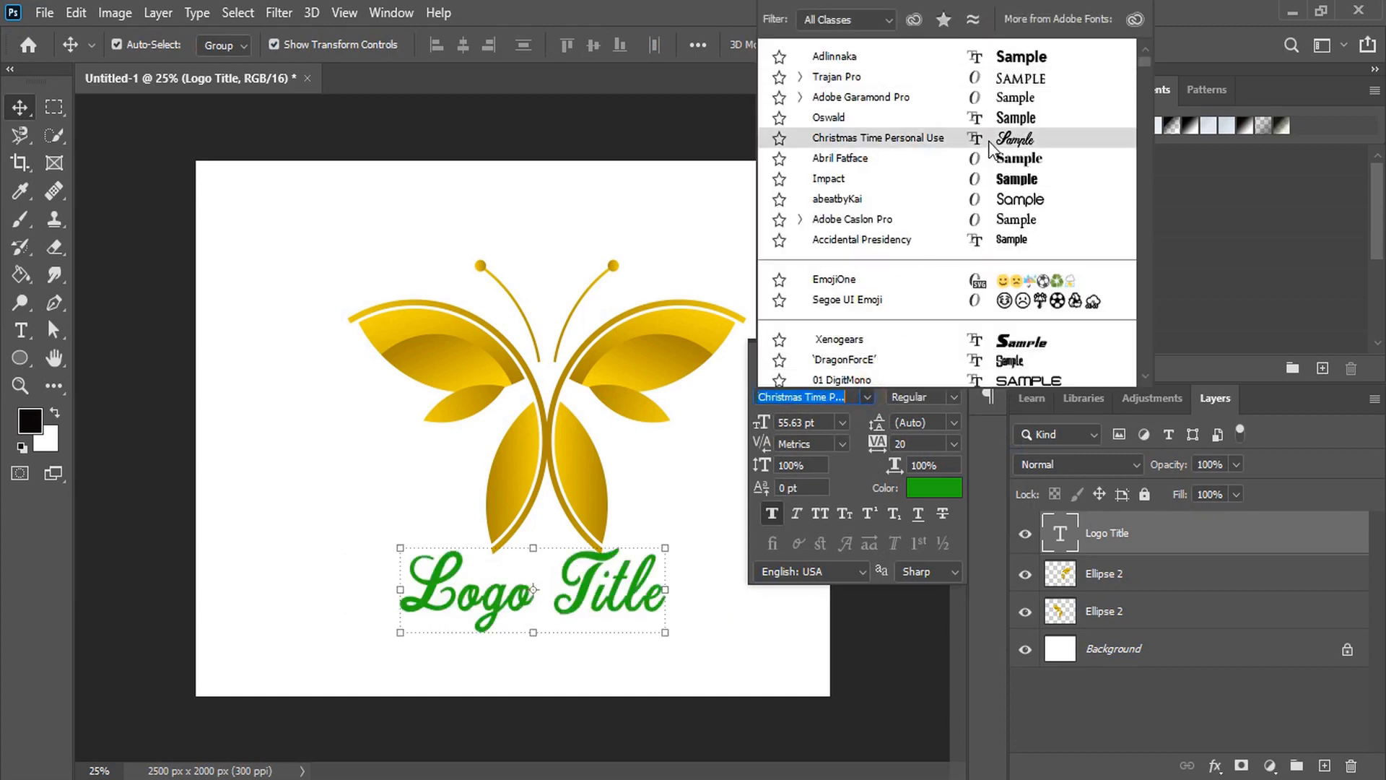
scroll(1050, 348, down, 10)
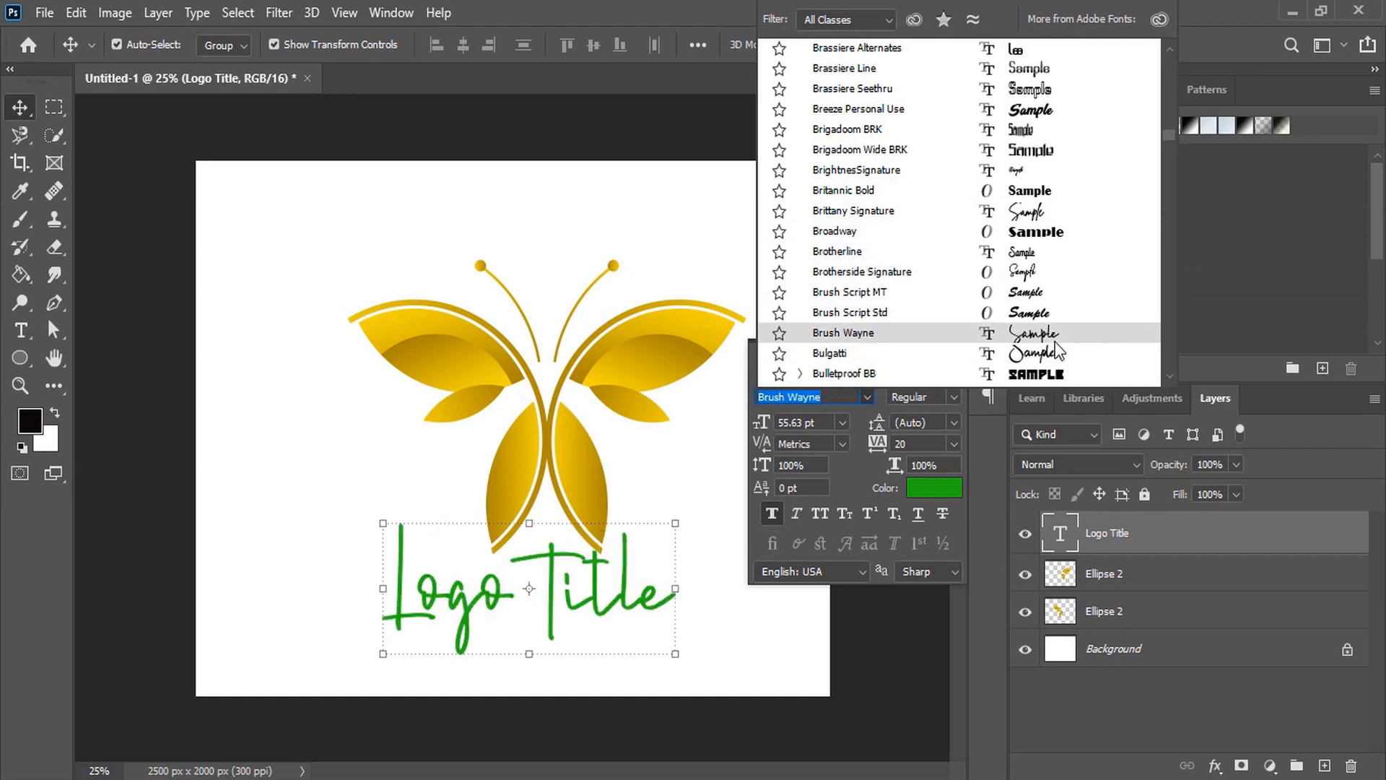
click(1055, 339)
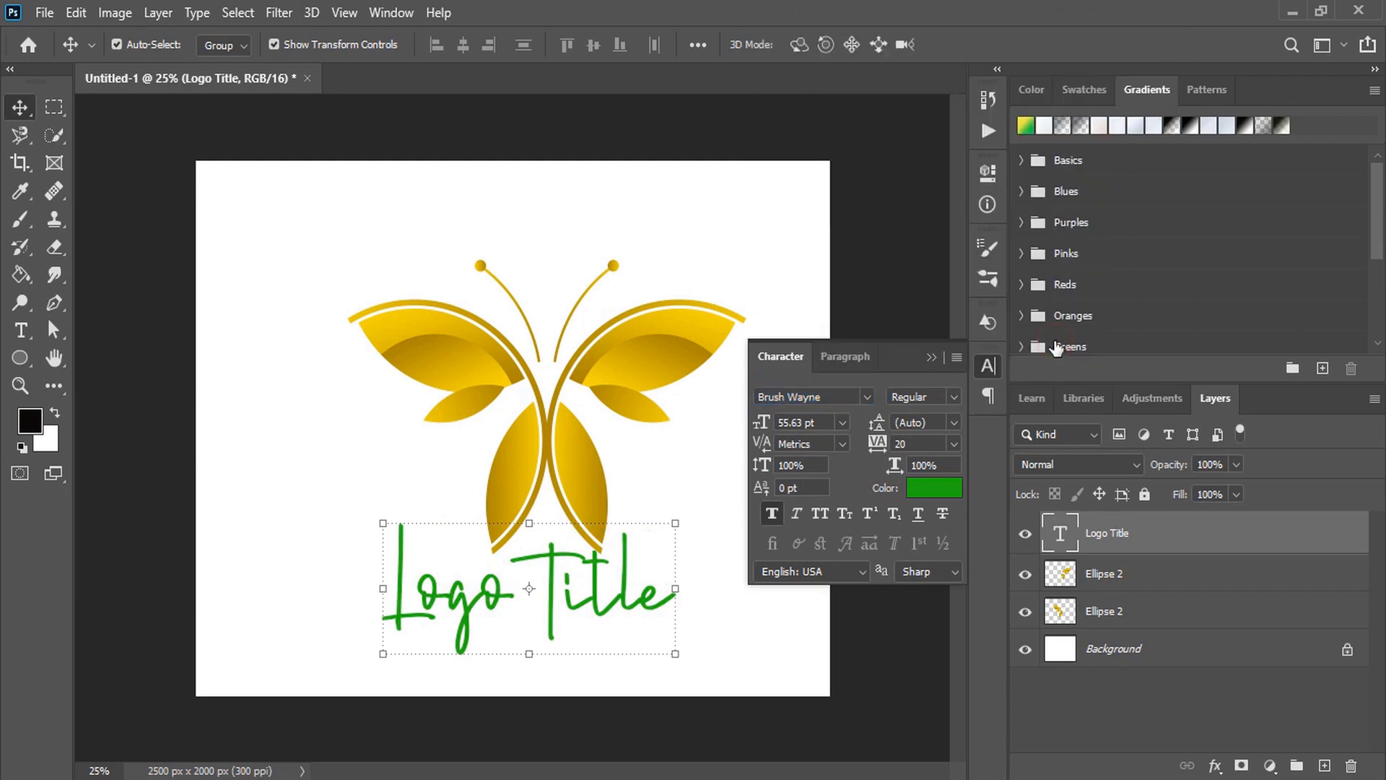
click(931, 358)
drag(675, 588, 762, 592)
click(1004, 45)
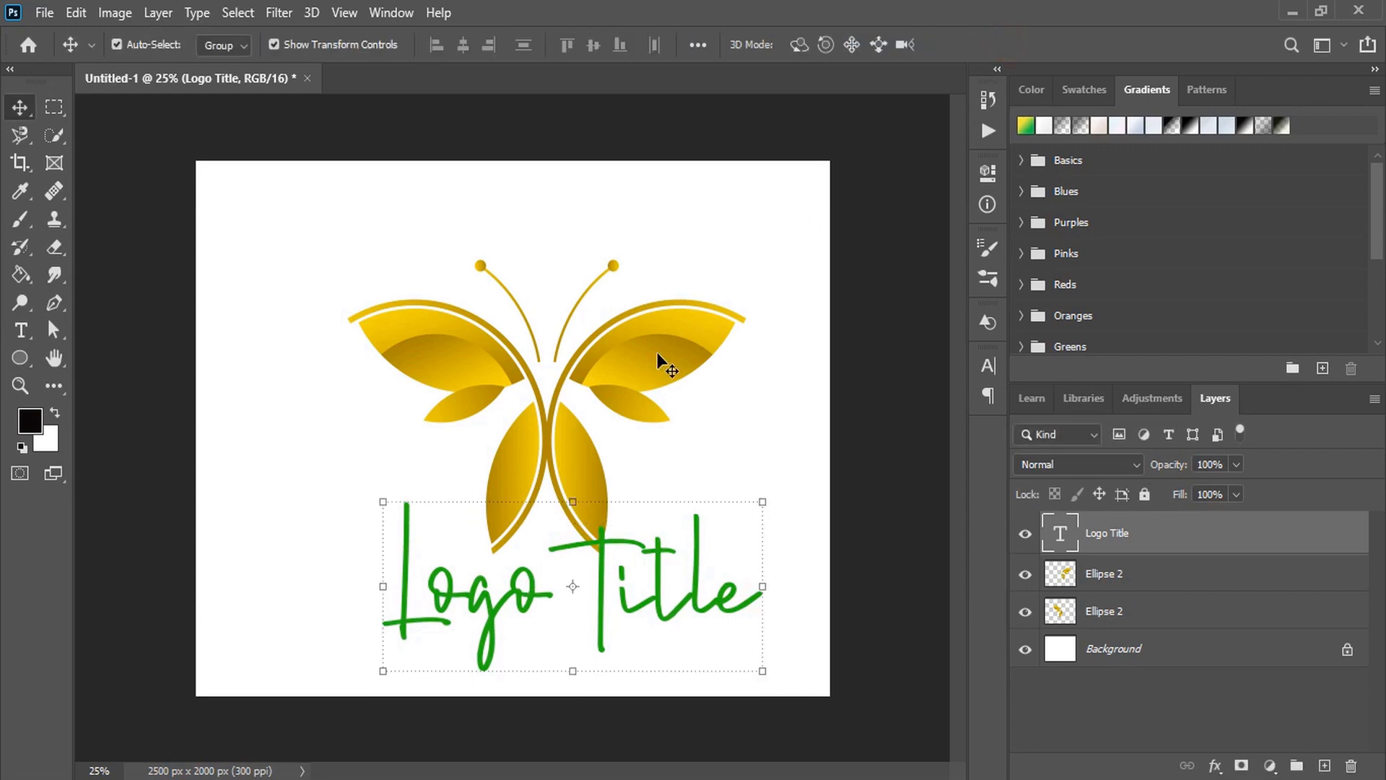
- Merge the two butterfly halves, both named Ellipse 2, and move the butterfly up clear of the title
click(620, 377)
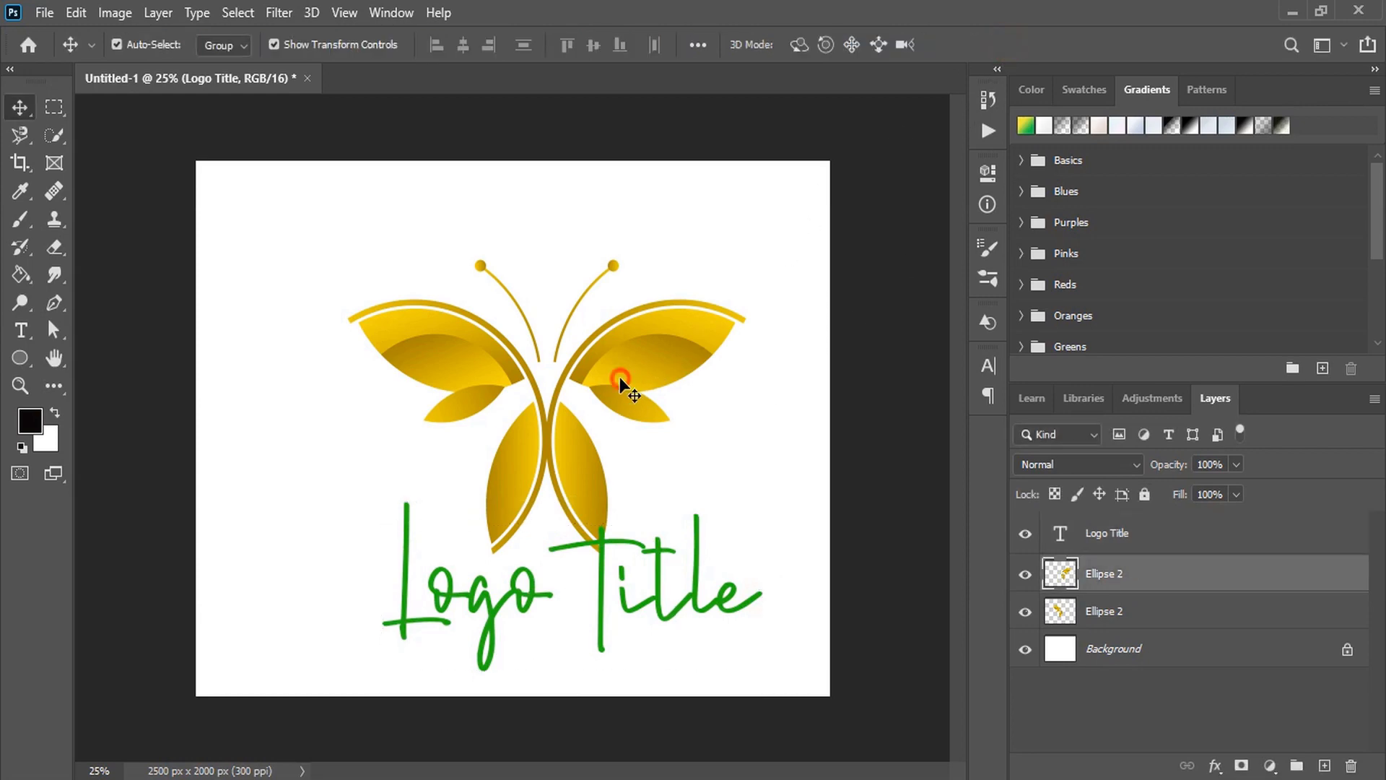
click(367, 246)
drag(371, 231, 695, 426)
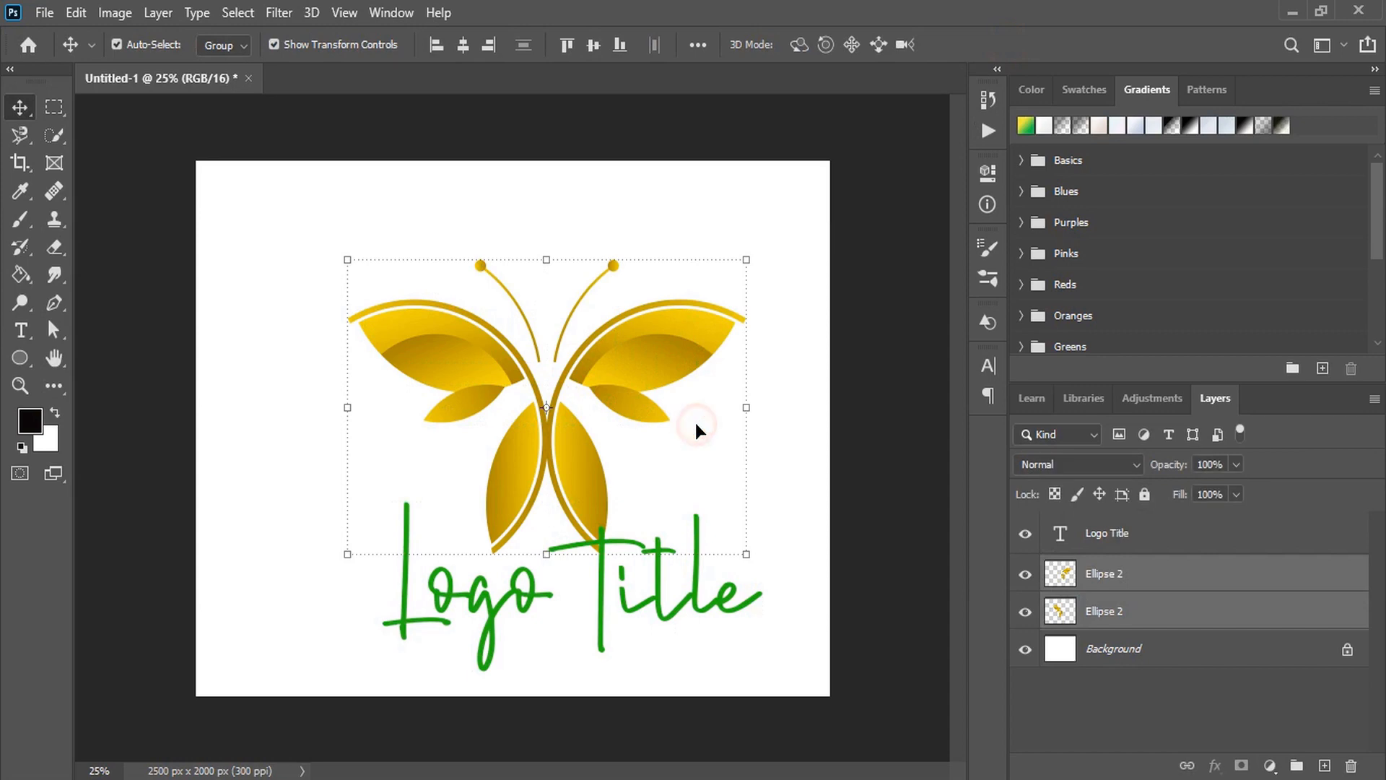
right_click(1147, 578)
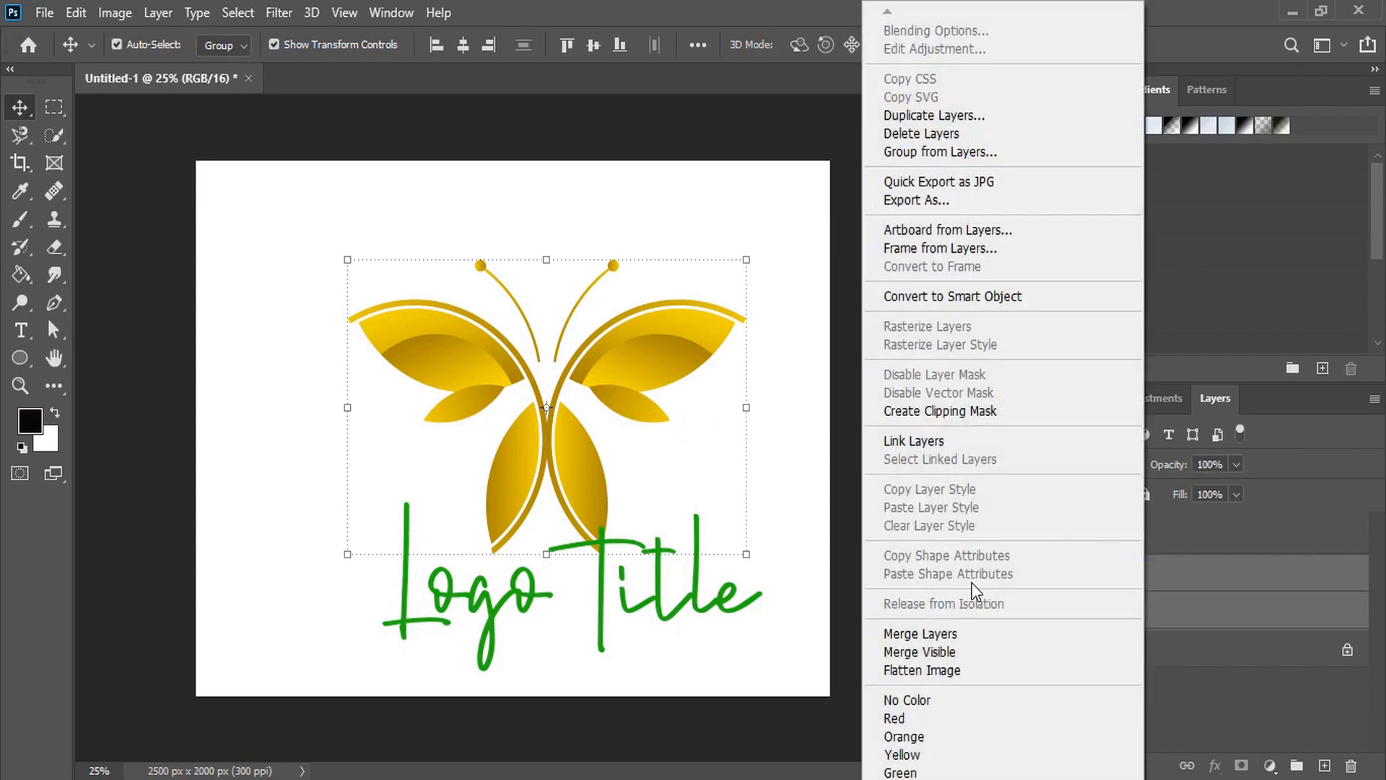
click(958, 631)
drag(606, 384, 612, 330)
click(803, 578)
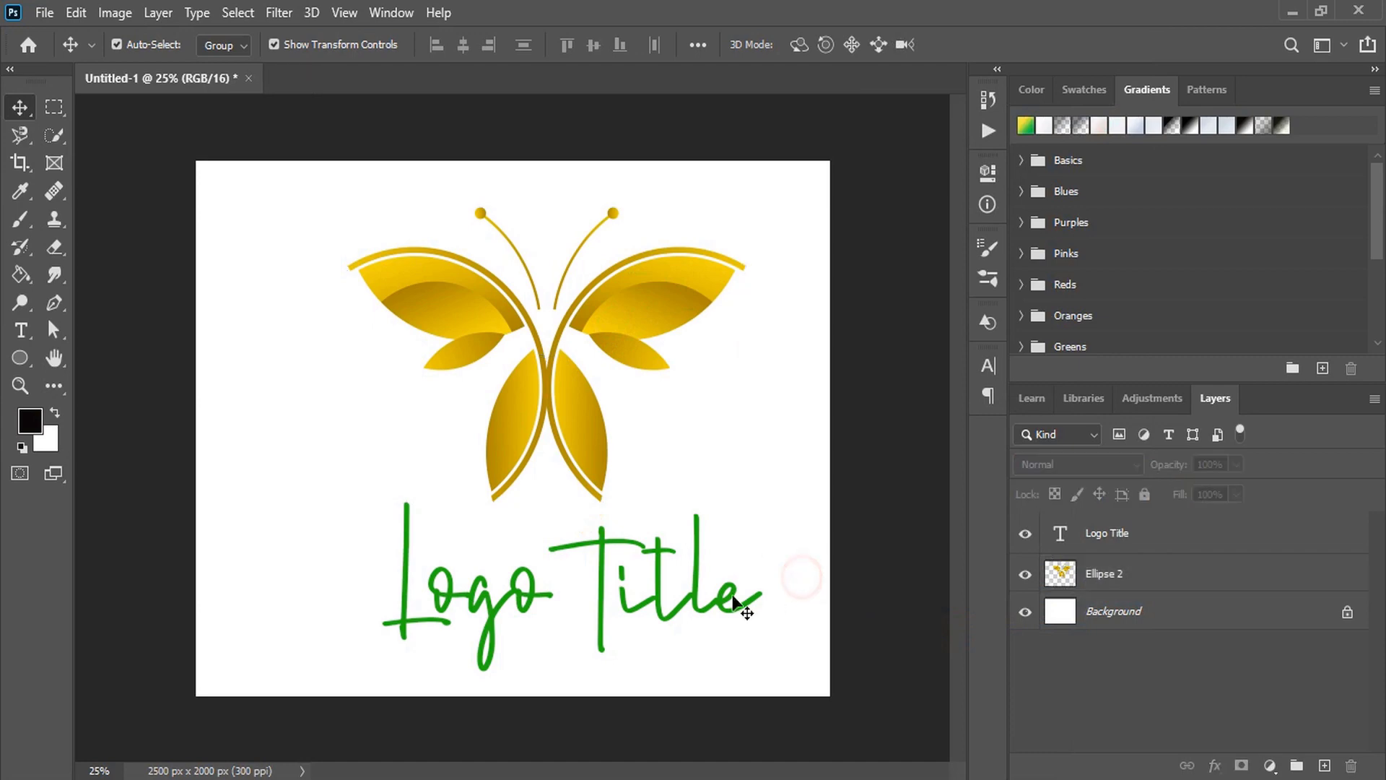
- Centre the title beneath the butterfly and scale it down slightly to sit just below the wings
drag(652, 595, 626, 573)
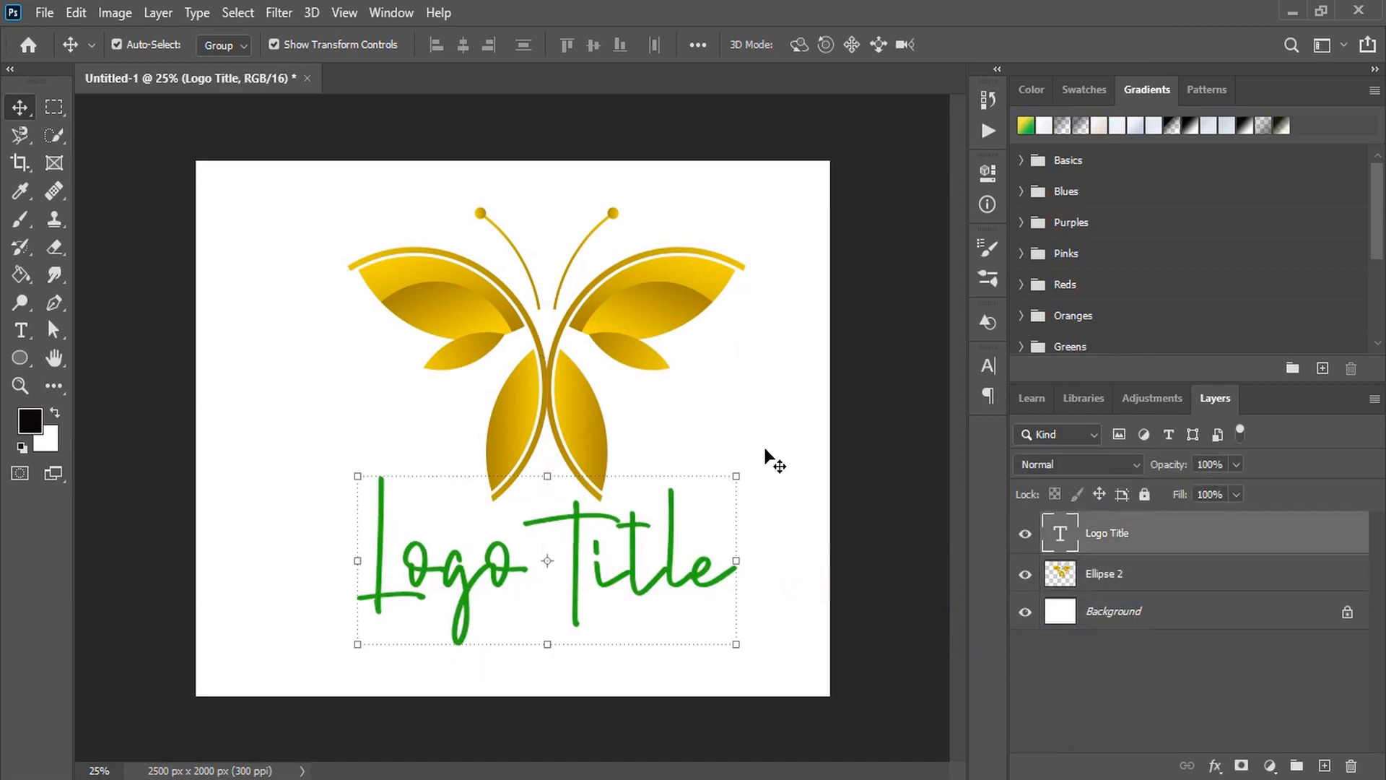
click(771, 437)
click(652, 558)
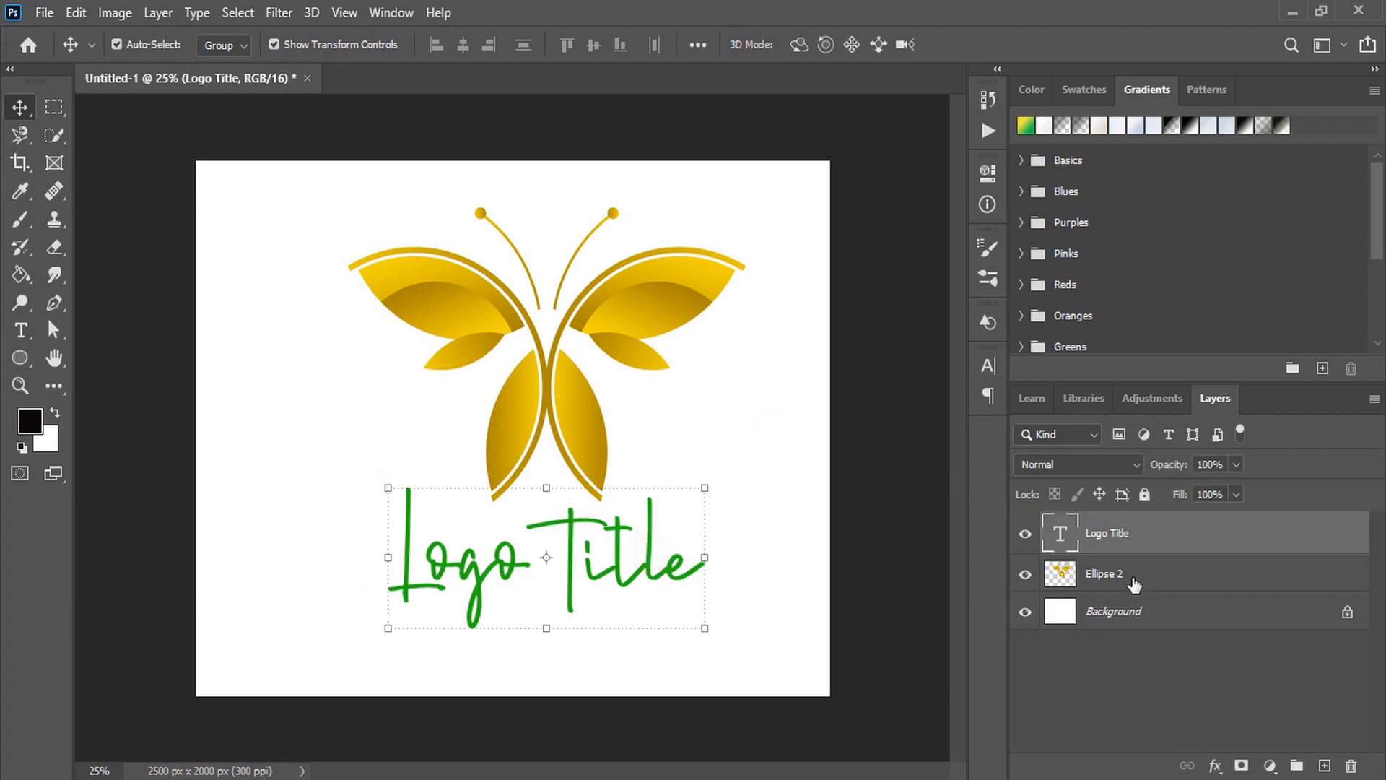
- Rasterize the Logo Title layer, apply the gold Gradient Overlay to it, and deselect
right_click(1168, 534)
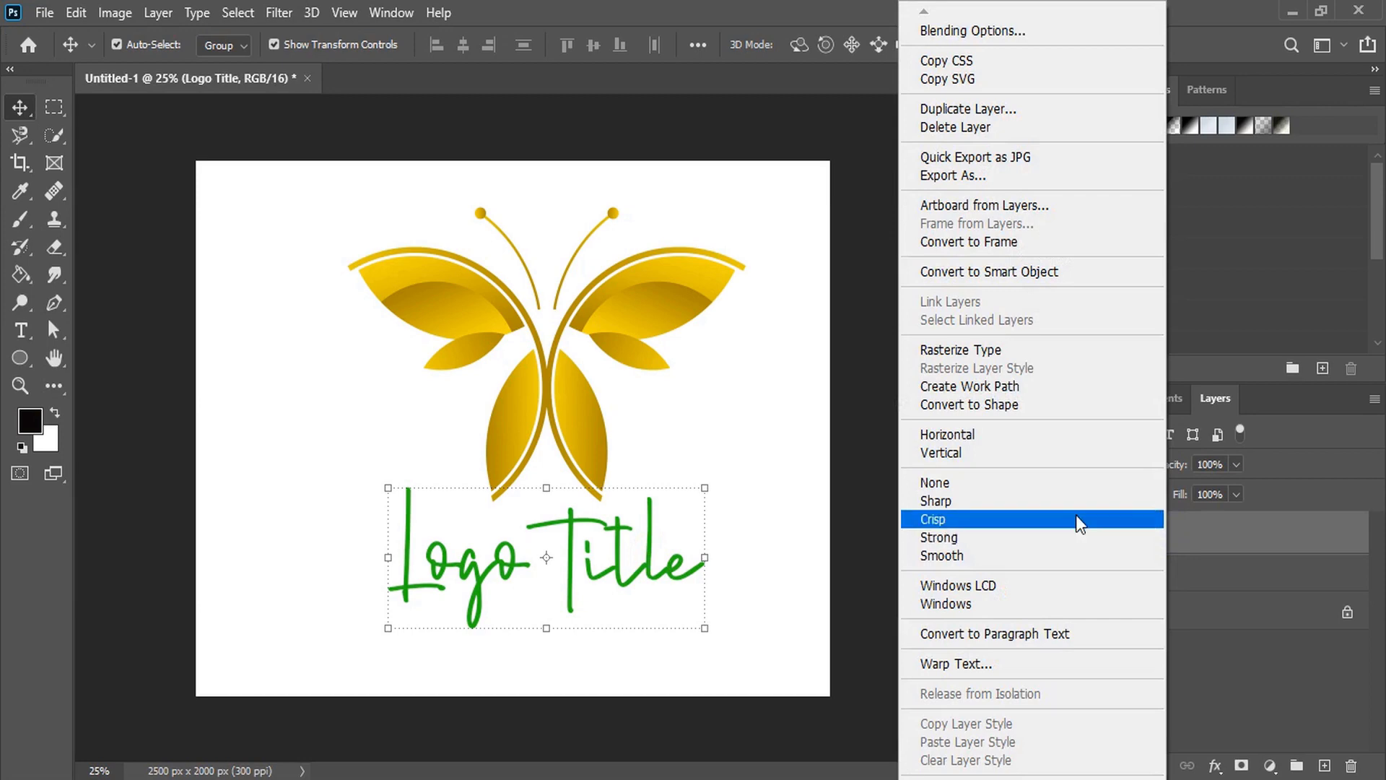
click(977, 352)
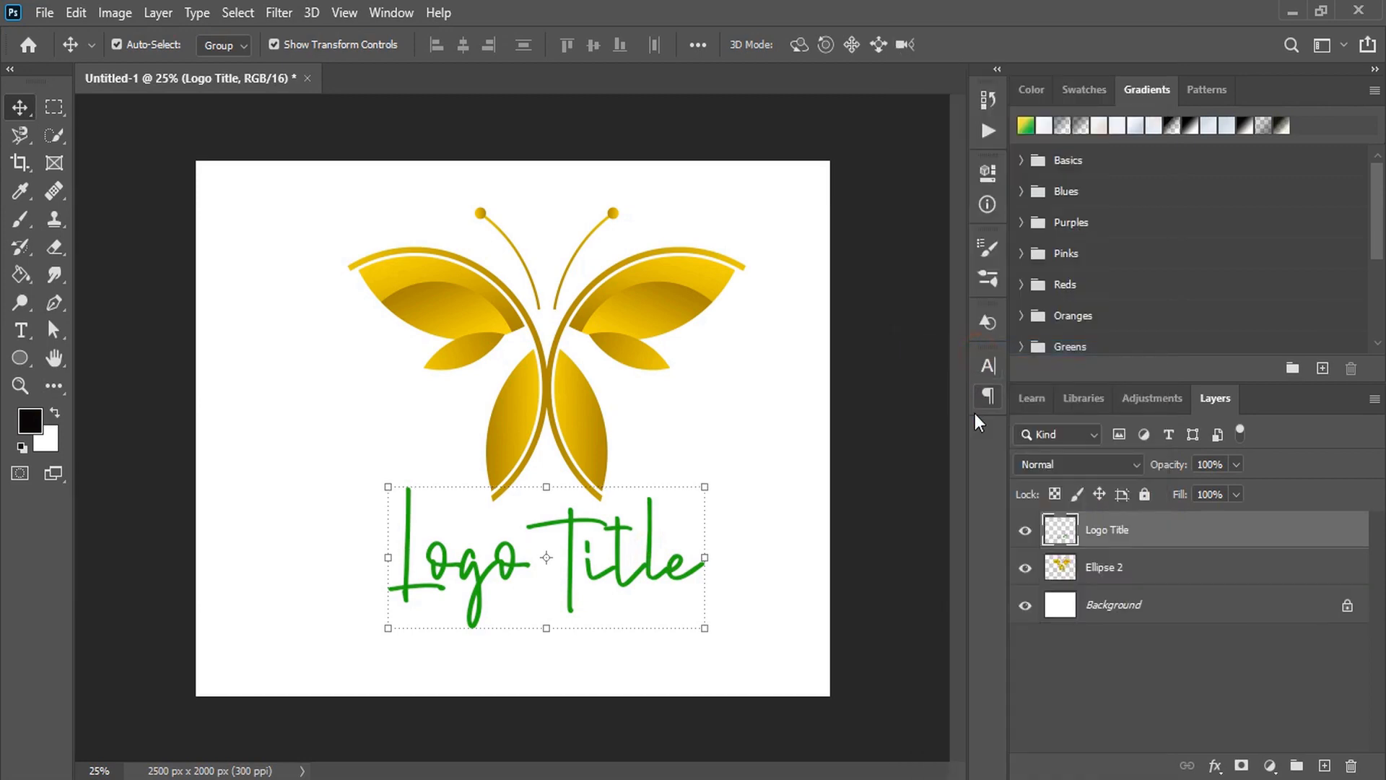
double_click(1251, 540)
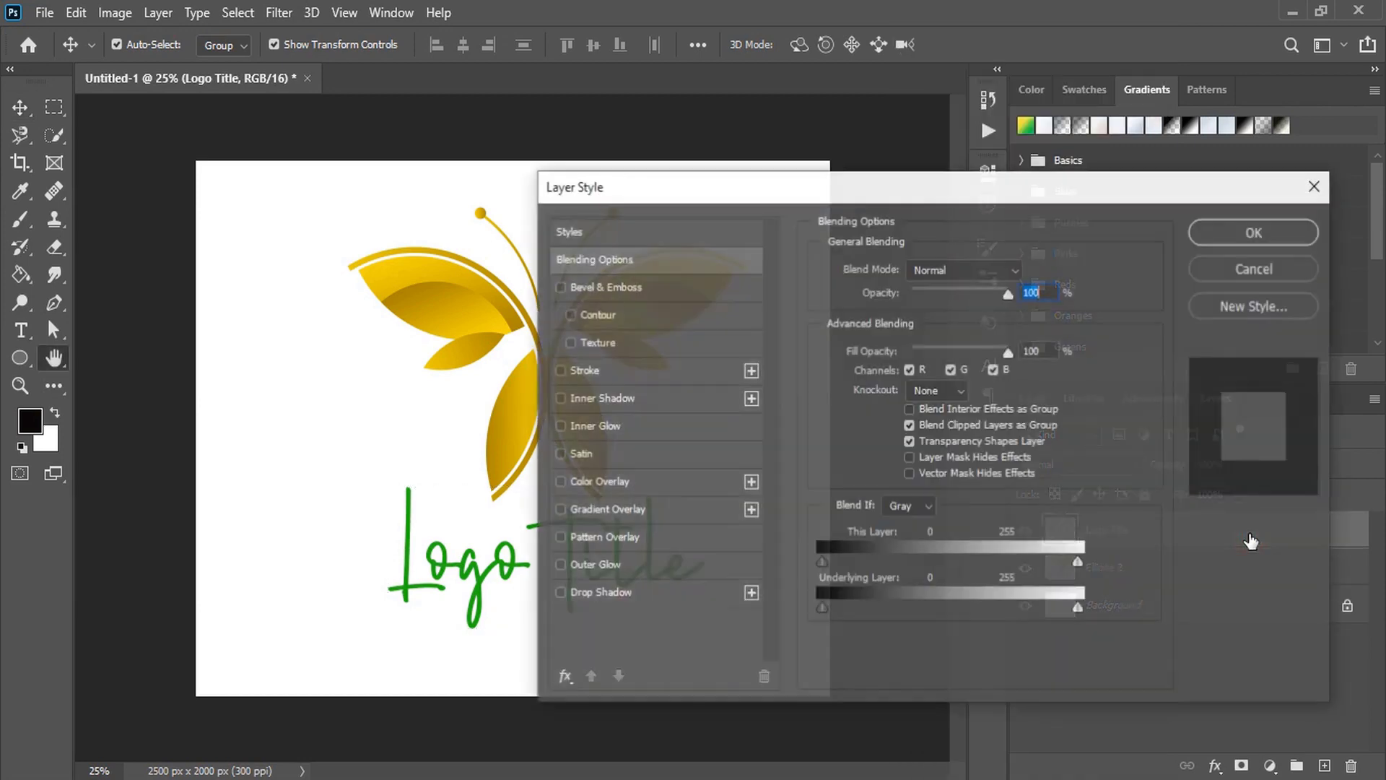
click(559, 509)
click(1263, 233)
click(808, 422)
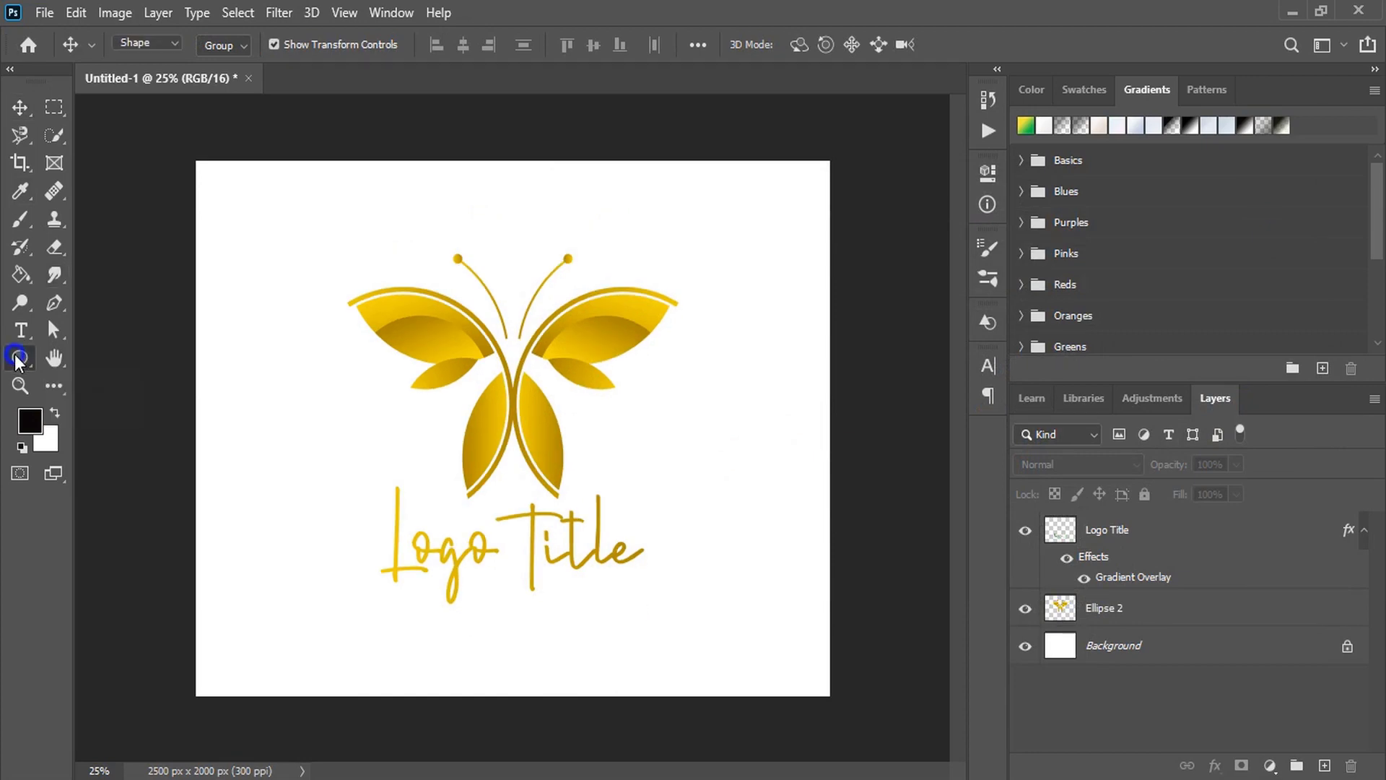
- Draw a rectangle about 2500 × 1996 px covering the canvas and fill it with black
click(20, 358)
click(68, 353)
drag(192, 160, 831, 695)
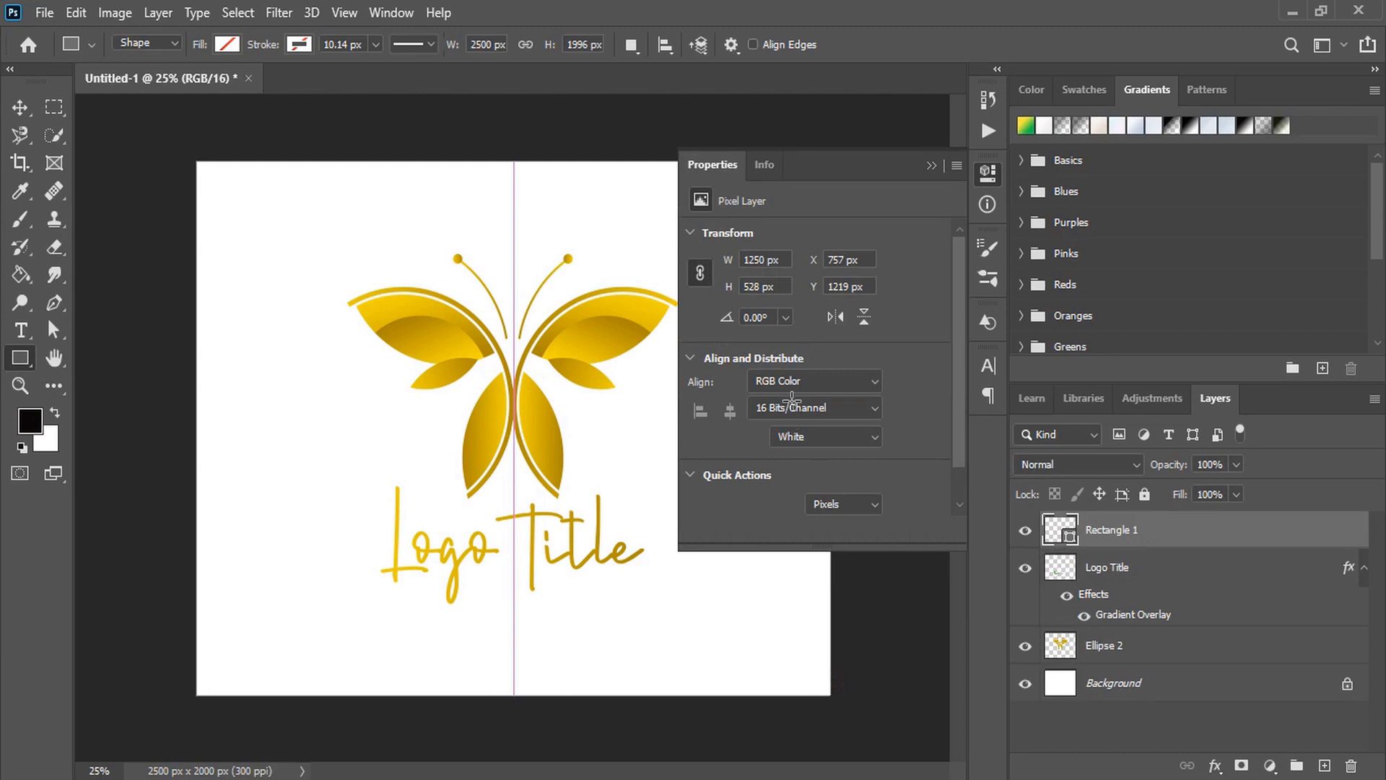
click(704, 303)
click(765, 404)
click(674, 309)
click(932, 165)
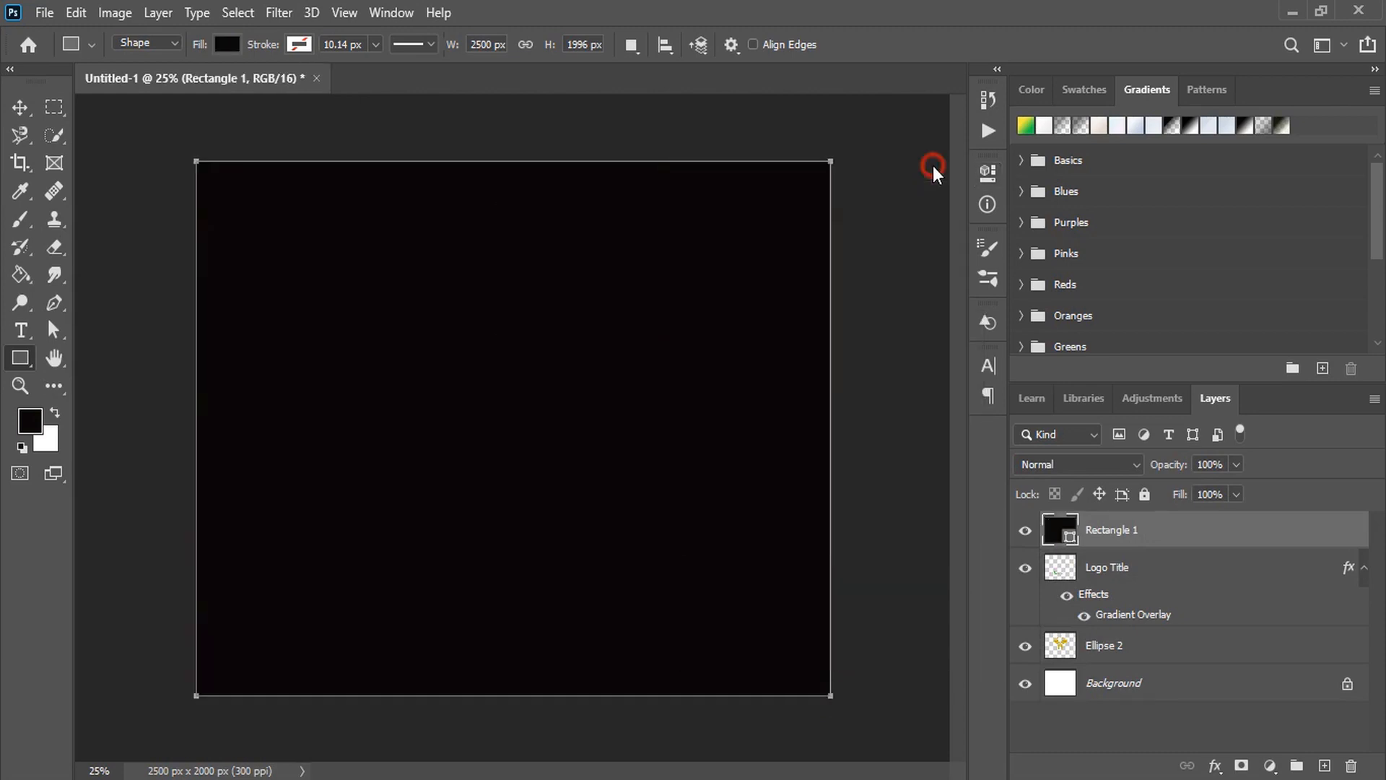
- Move the Rectangle 1 layer to just above Background, behind the butterfly and title, and deselect it
click(19, 106)
drag(1151, 529, 1155, 684)
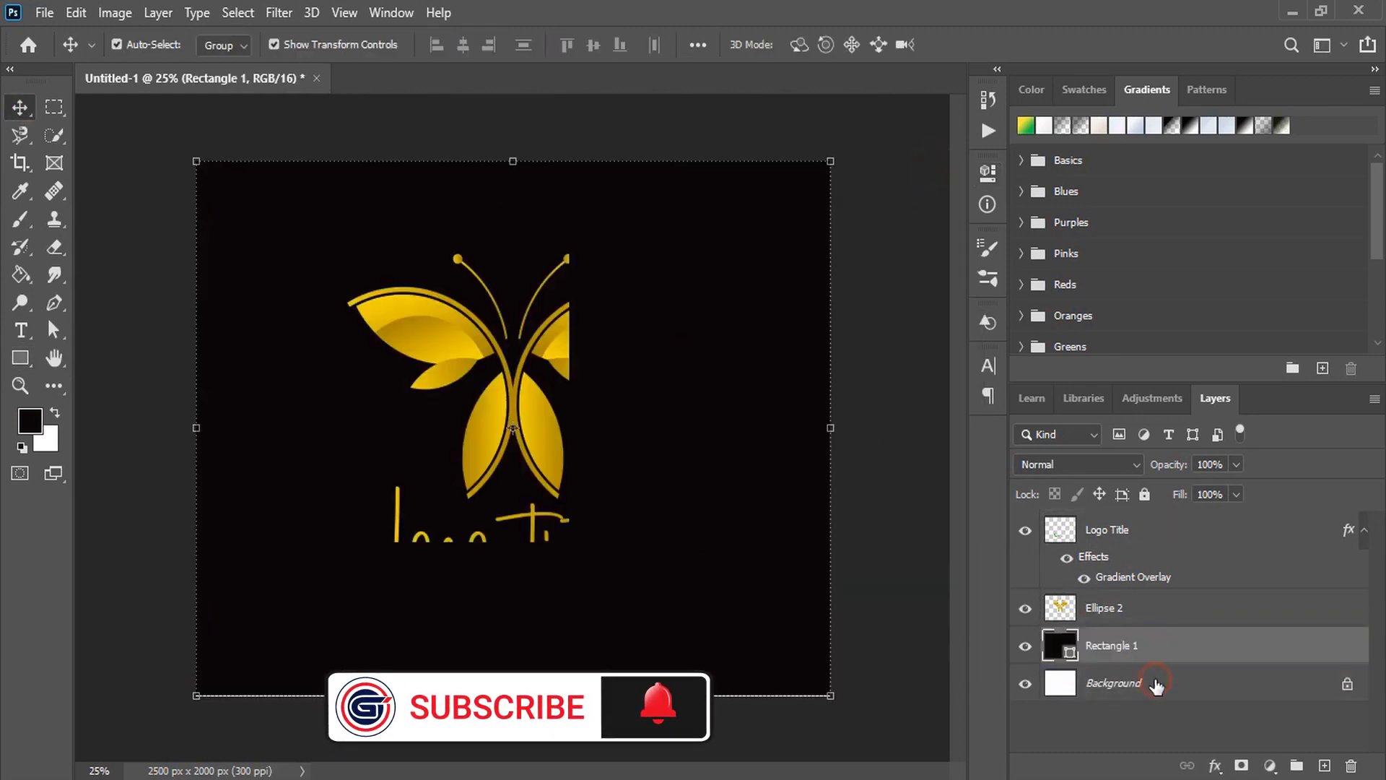
click(882, 397)
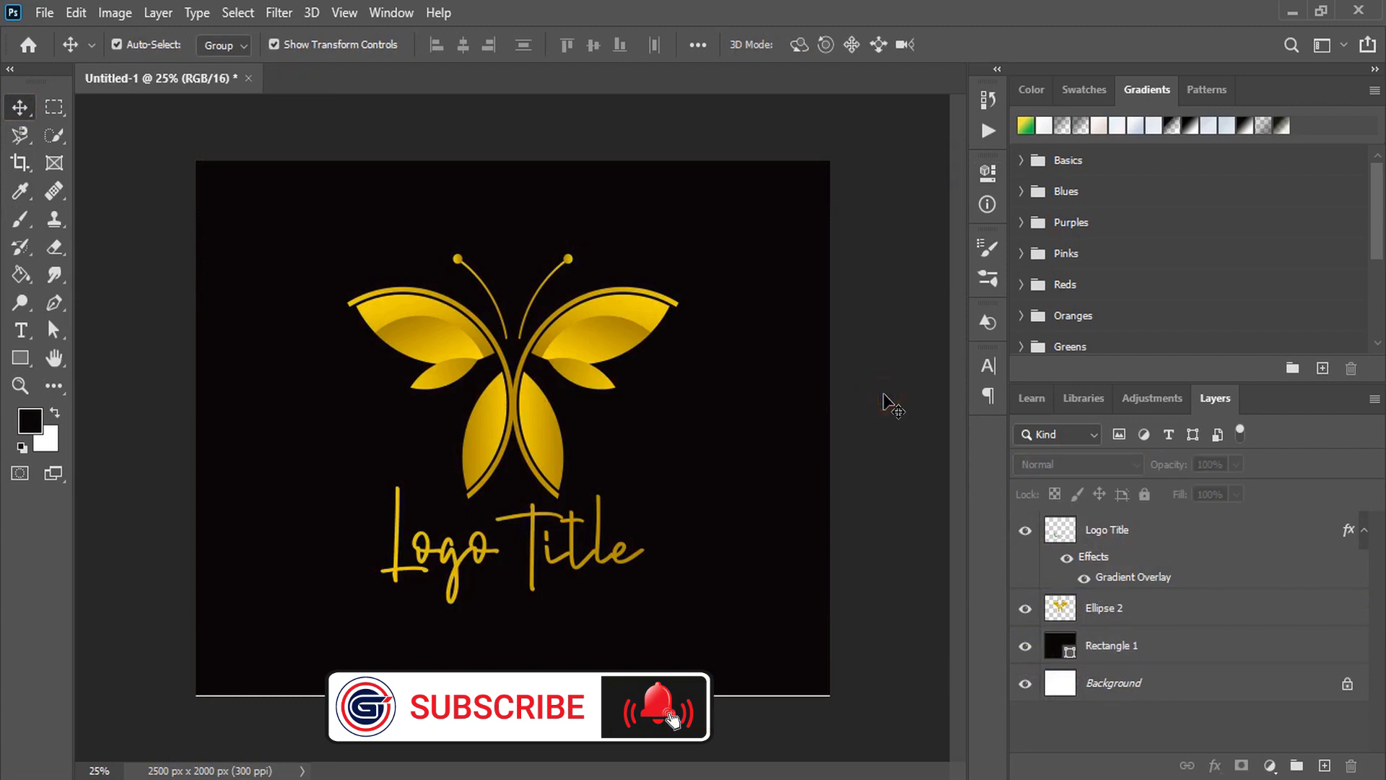